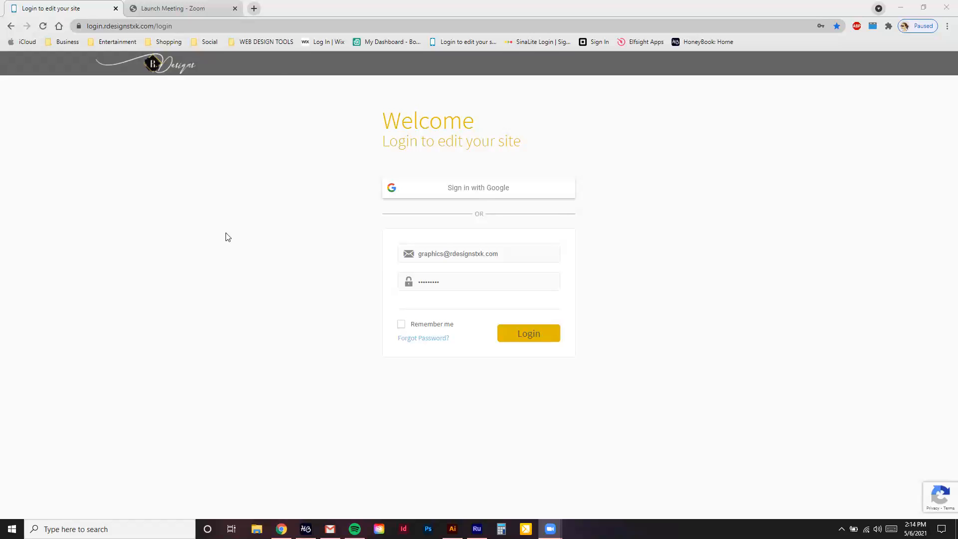
Sign in, open the lilbitofsunshine.com site editor, then go back to the Sites Dashboard.
key(XF86AudioRaiseVolume)
click(529, 335)
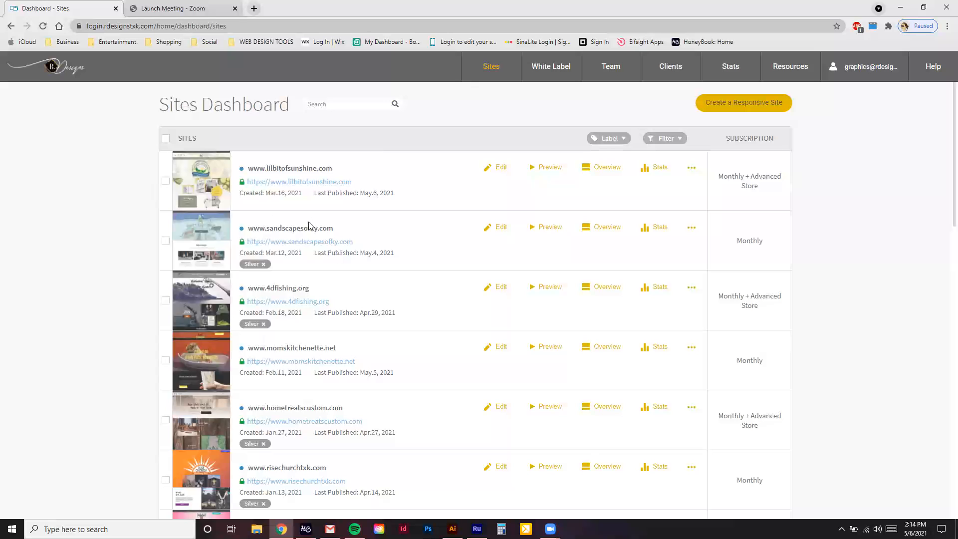
scroll(237, 378, down, 3)
scroll(516, 347, up, 3)
scroll(419, 238, down, 15)
scroll(422, 220, up, 15)
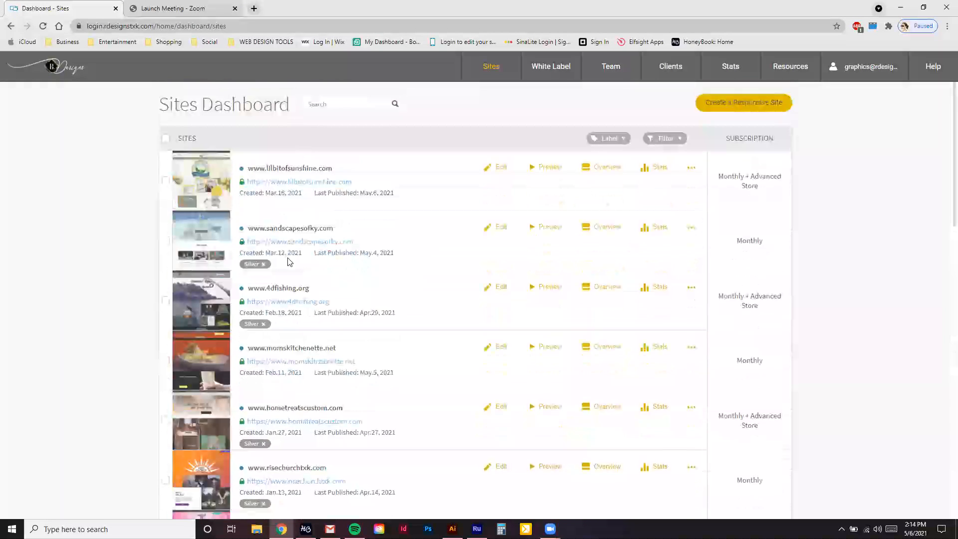
scroll(289, 262, down, 10)
scroll(425, 280, up, 10)
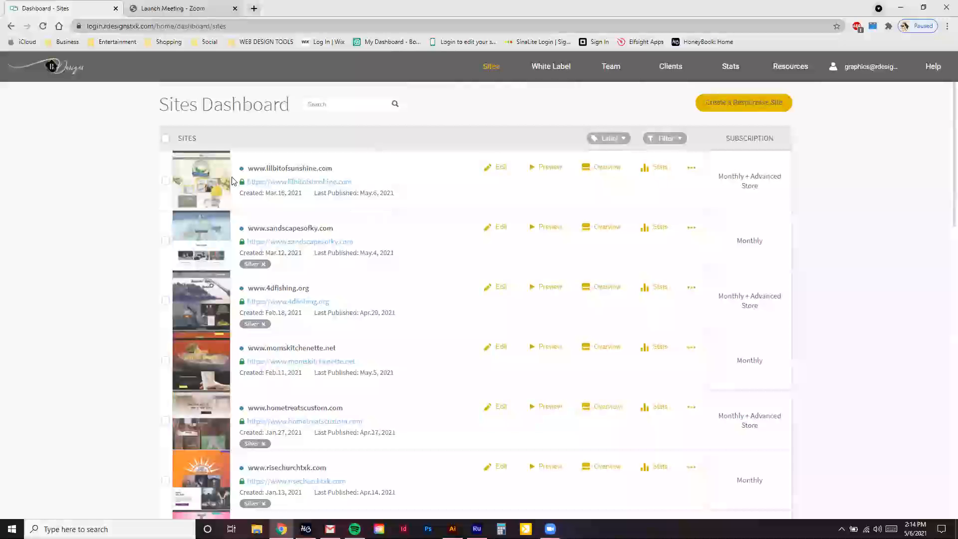
click(307, 169)
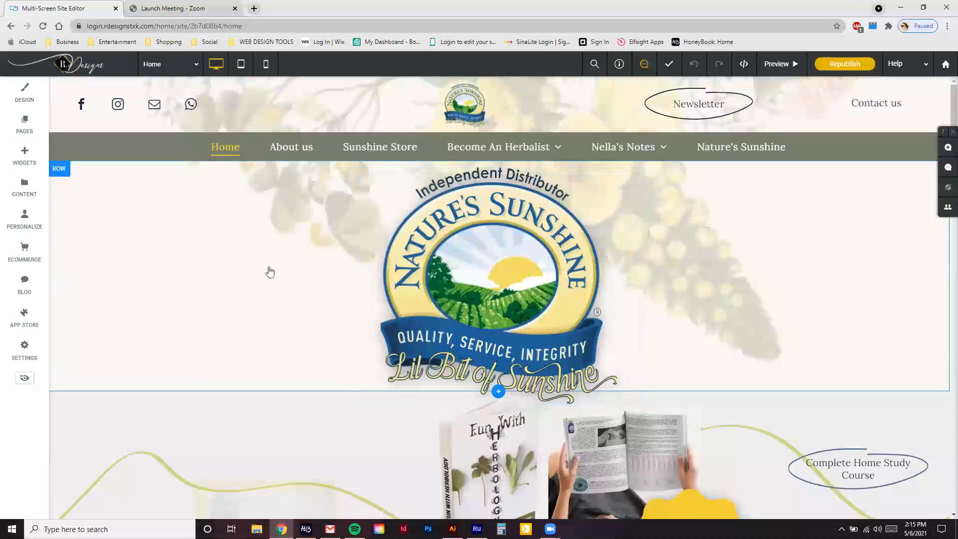
click(11, 26)
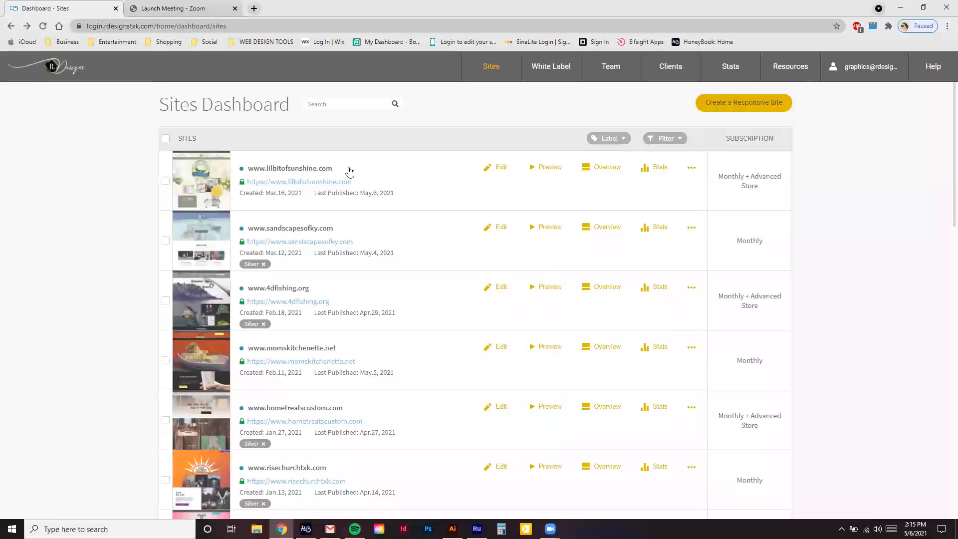
Open the lilbitofsunshine.com Site Overview and browse its visits, form responses and activity log.
click(587, 172)
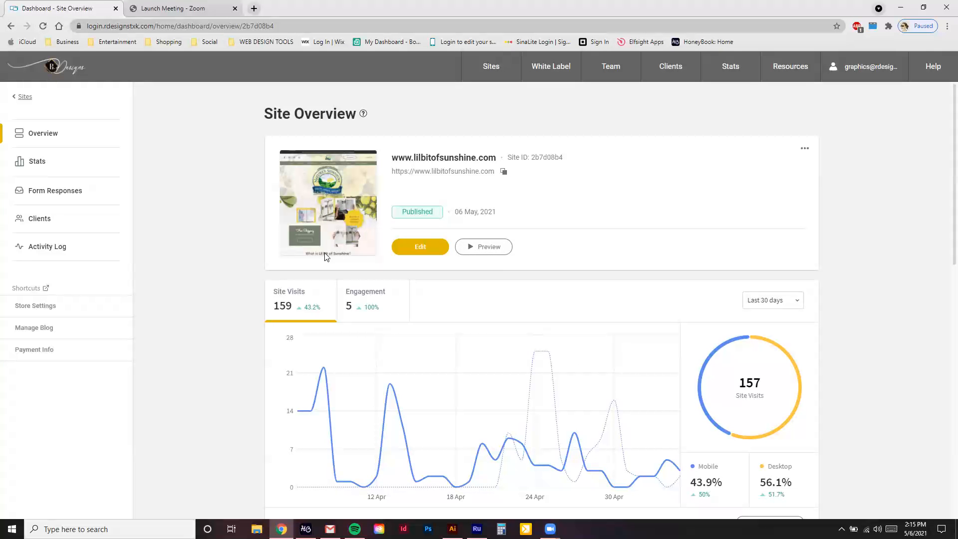
scroll(312, 278, down, 5)
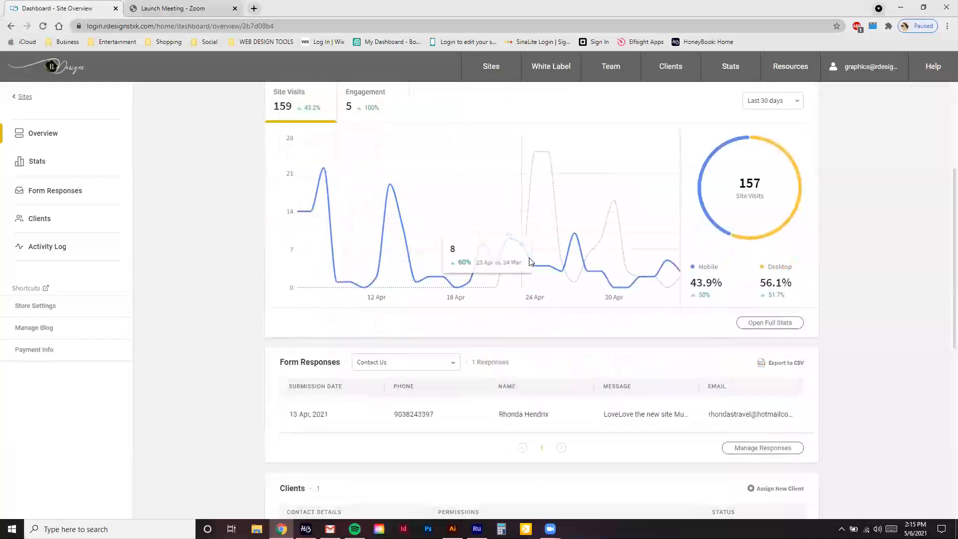
scroll(524, 304, down, 3)
scroll(524, 304, down, 2)
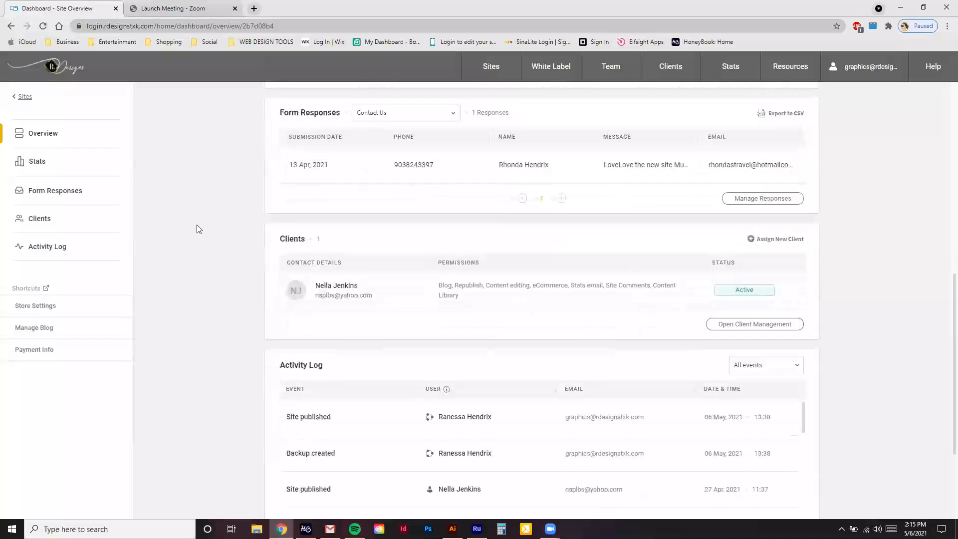
scroll(306, 336, up, 7)
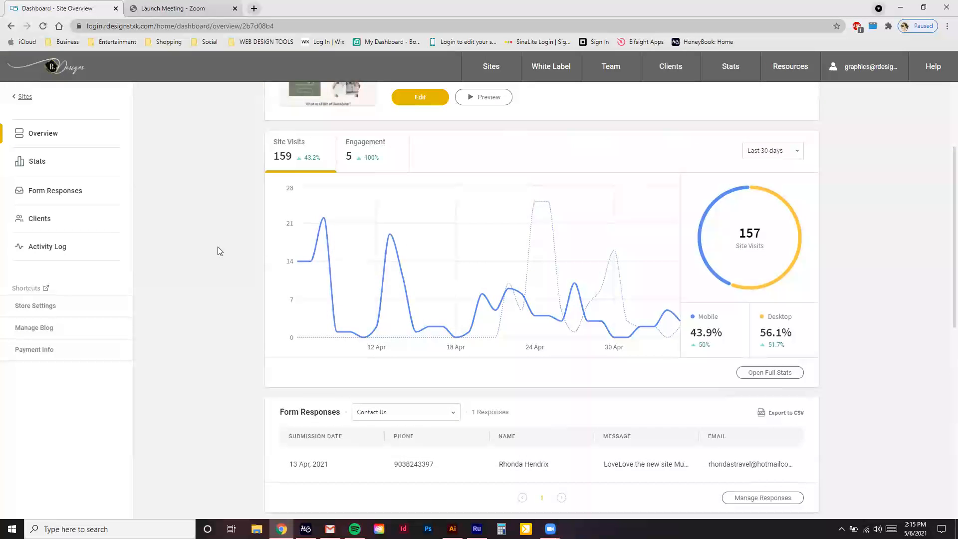
scroll(258, 344, up, 2)
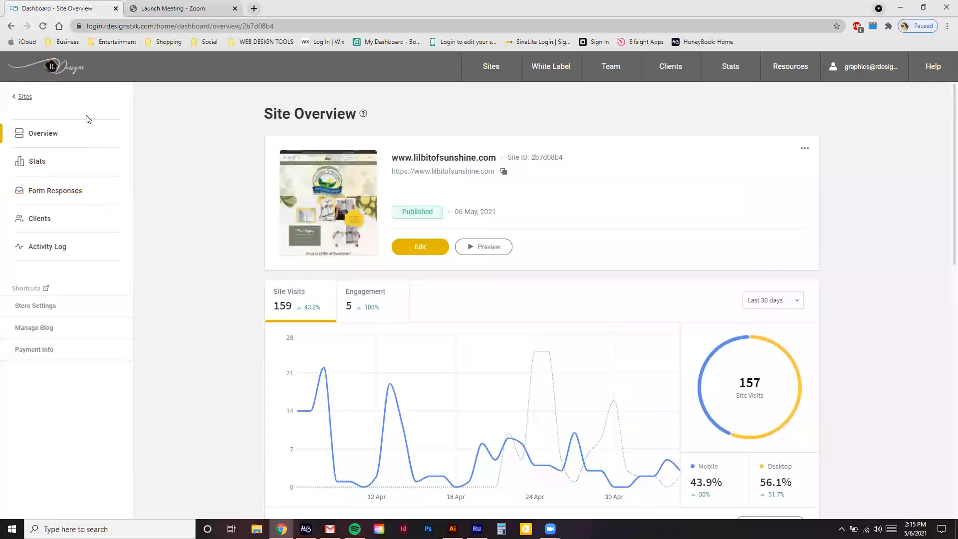
Open Manage Blog from Shortcuts, close it, then reopen the 26-post list via the BLOG sidebar.
click(47, 335)
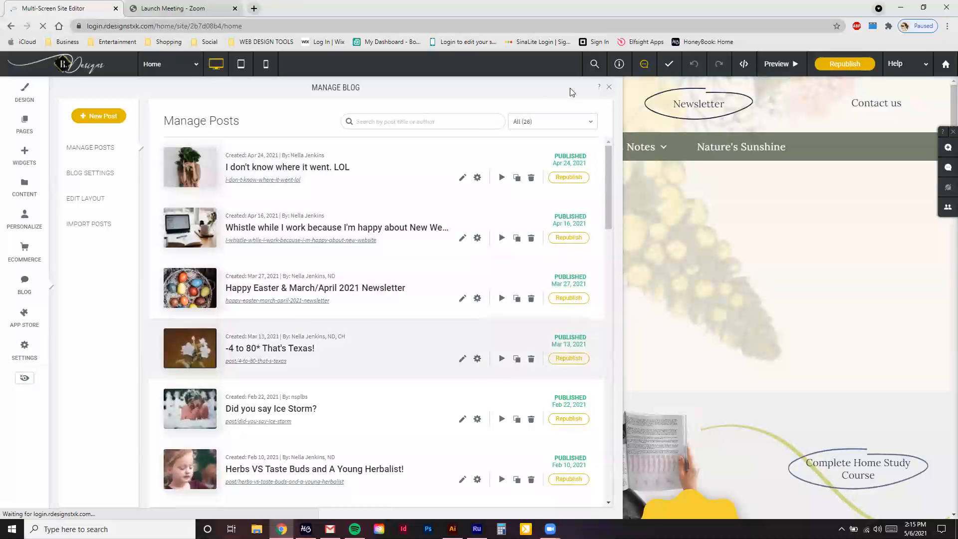
click(609, 87)
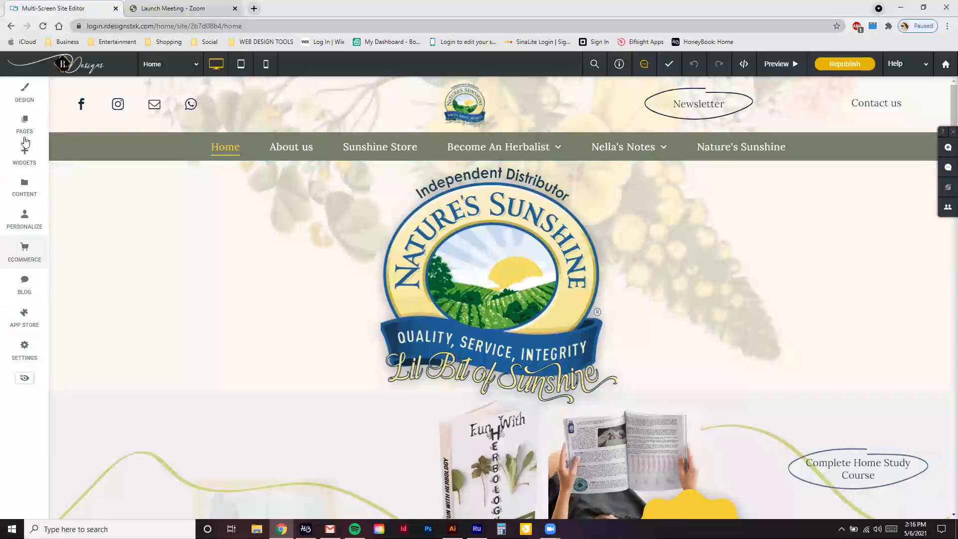
click(25, 288)
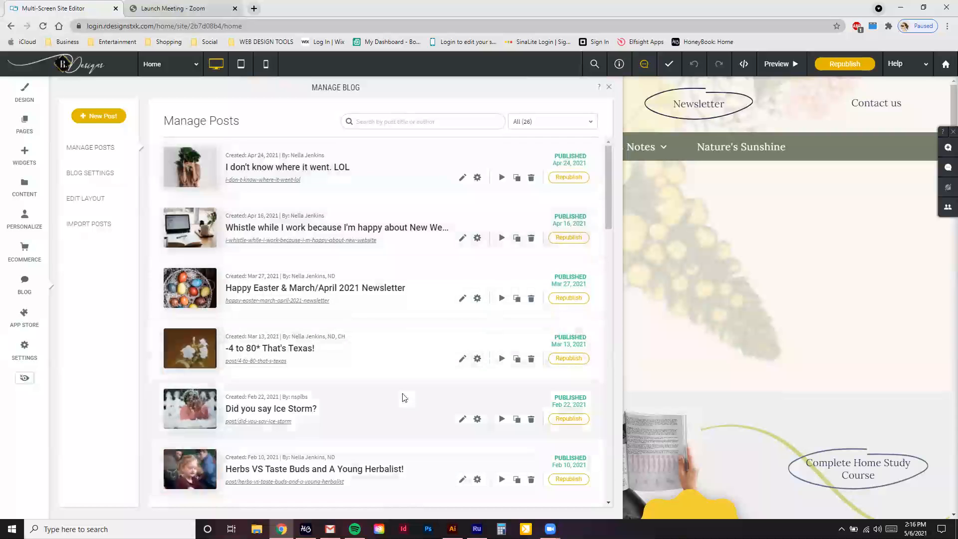
scroll(404, 398, down, 6)
scroll(392, 434, up, 7)
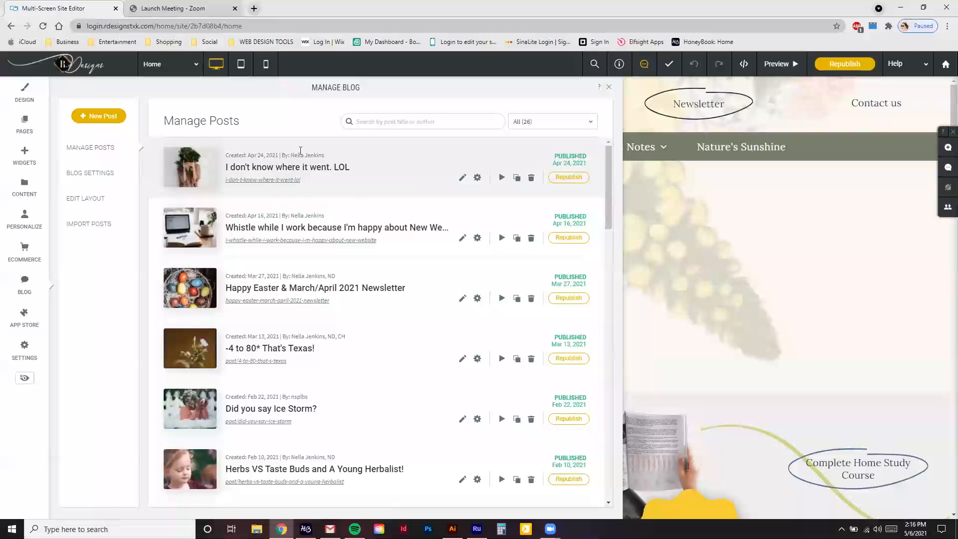
Create a 'blah blah' post with the author's name set and the pineapple photo as main image.
click(89, 120)
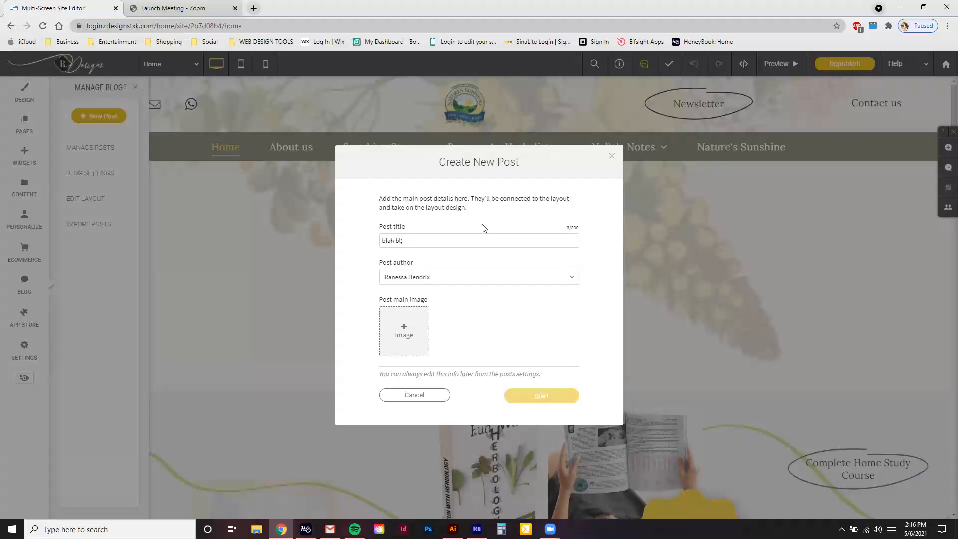
click(438, 278)
text(Nella Jenkins)
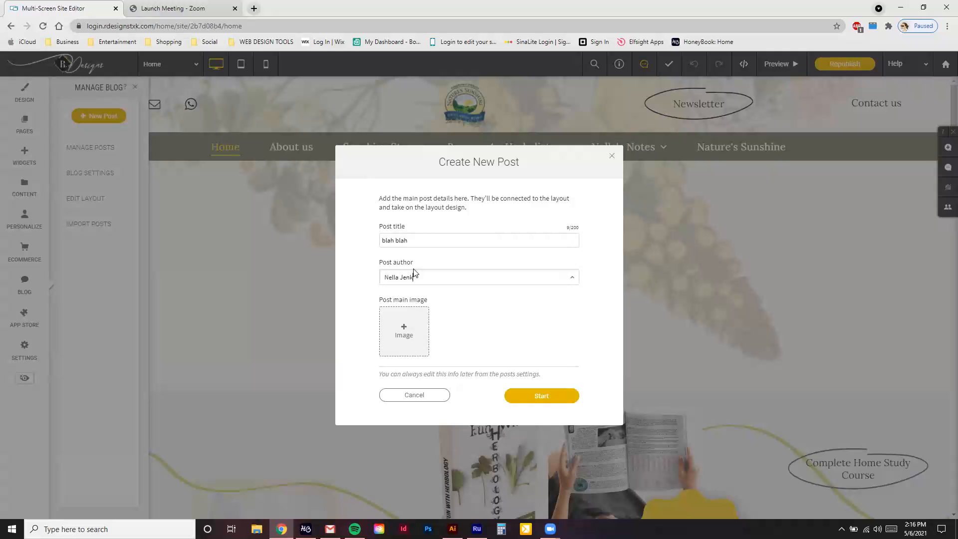
click(411, 318)
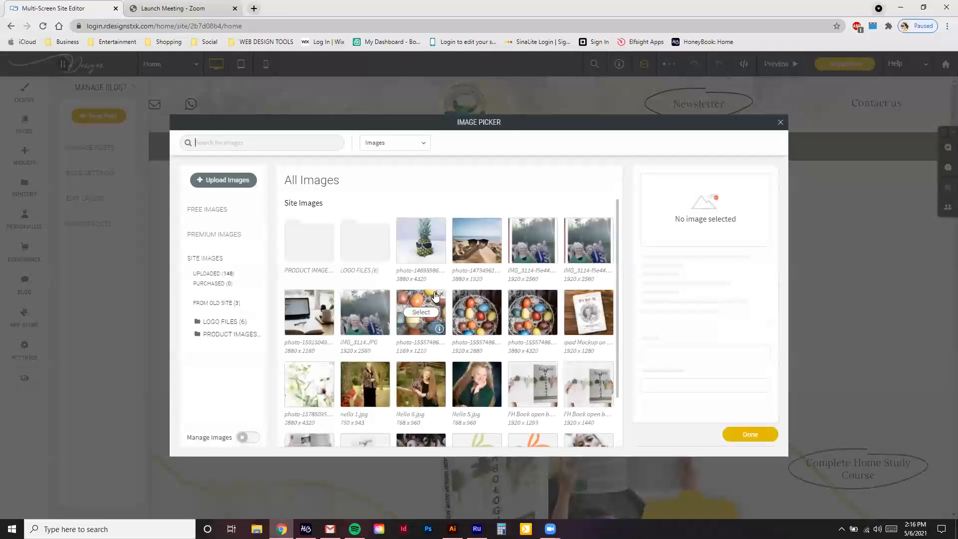
click(420, 240)
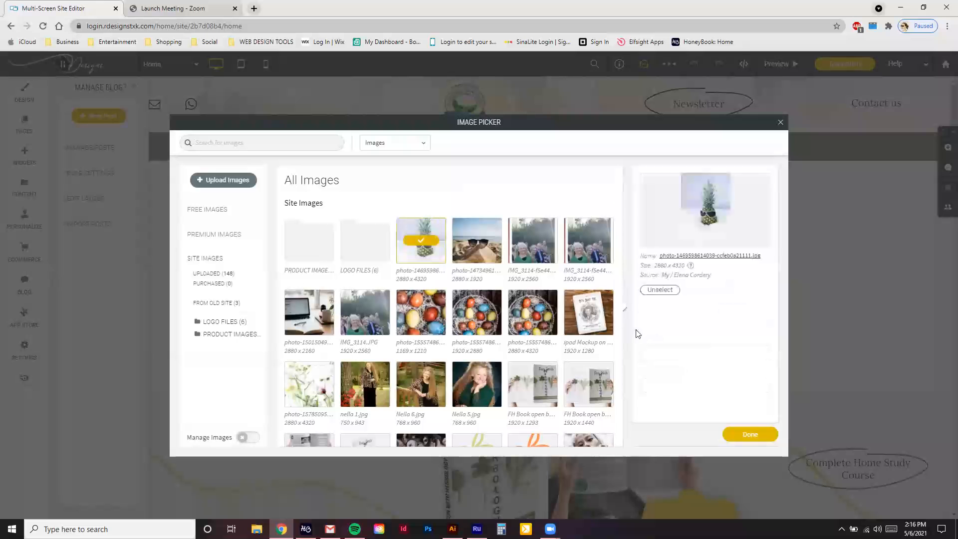
click(737, 436)
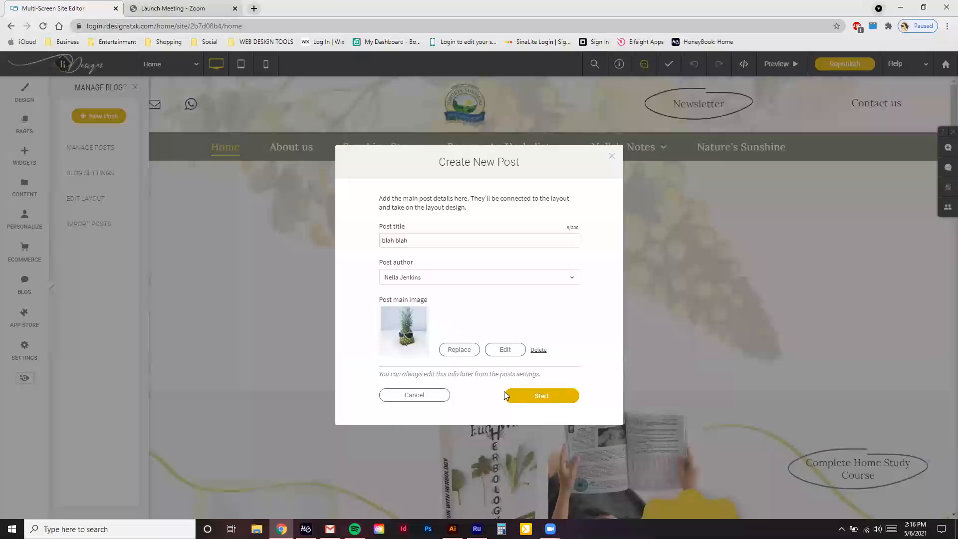
click(539, 397)
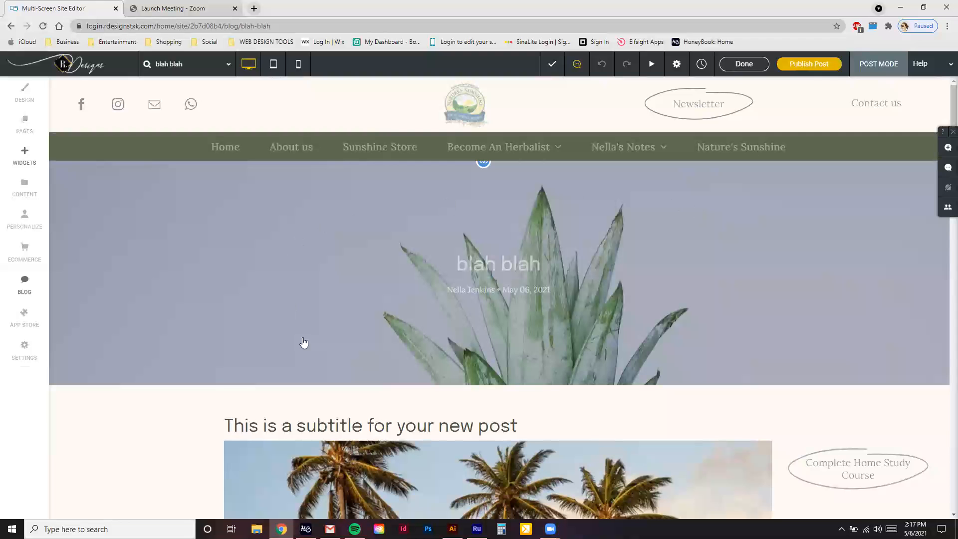
Scroll through the 'blah blah' post to check the palm-tree image between the subtitle and body text.
scroll(437, 304, down, 4)
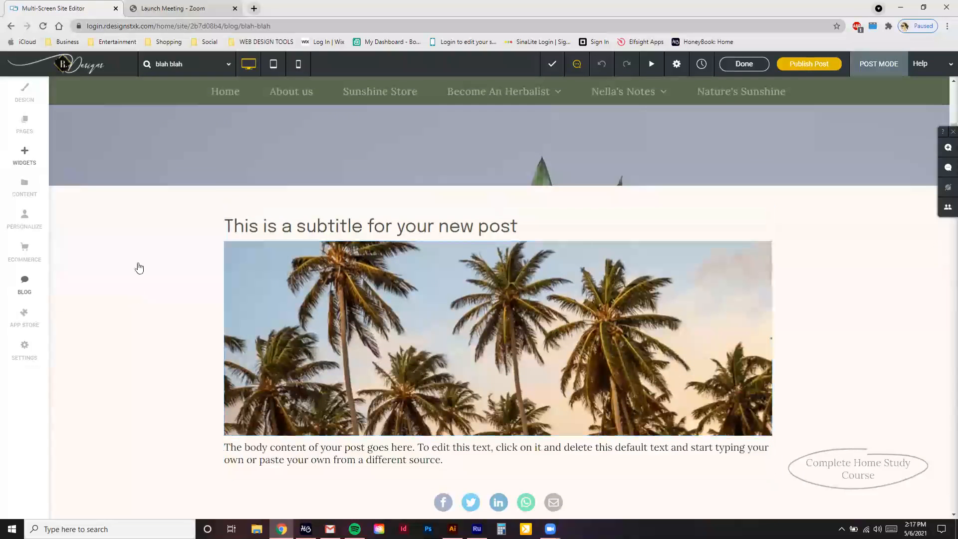
scroll(477, 361, down, 4)
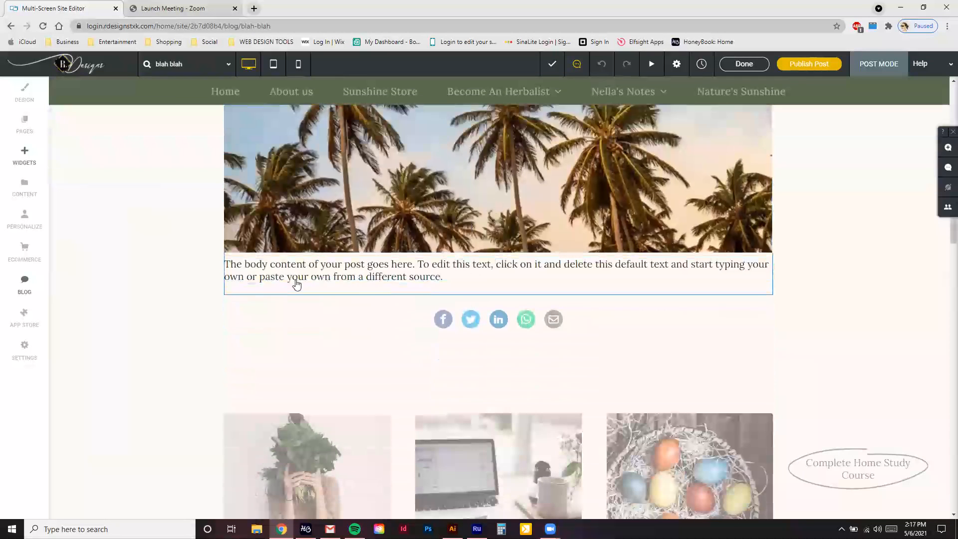
scroll(578, 394, down, 3)
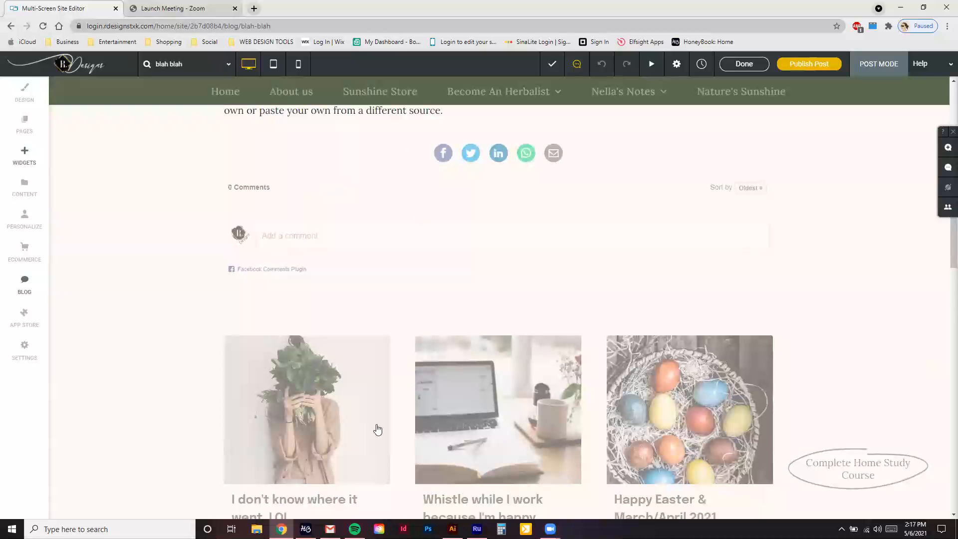
scroll(743, 421, down, 5)
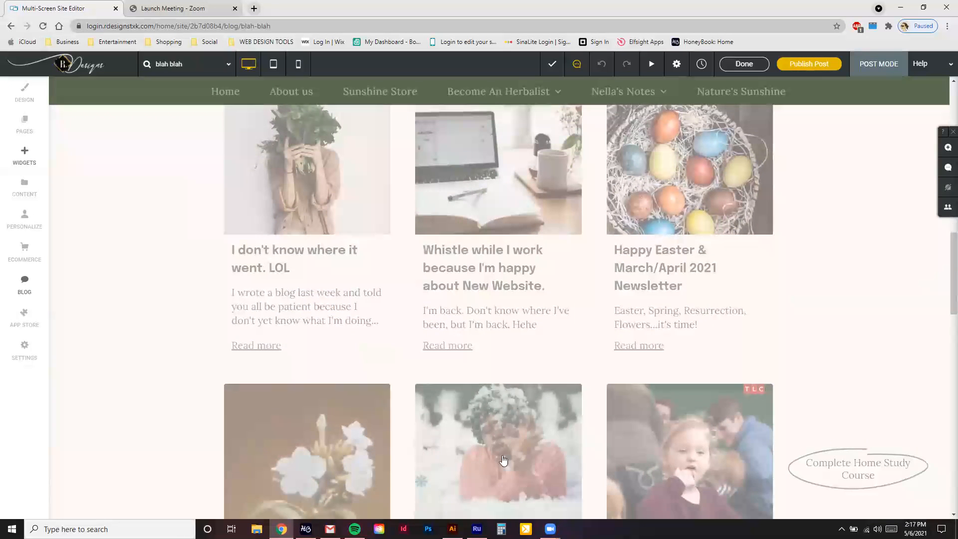
scroll(741, 347, up, 9)
scroll(516, 430, down, 8)
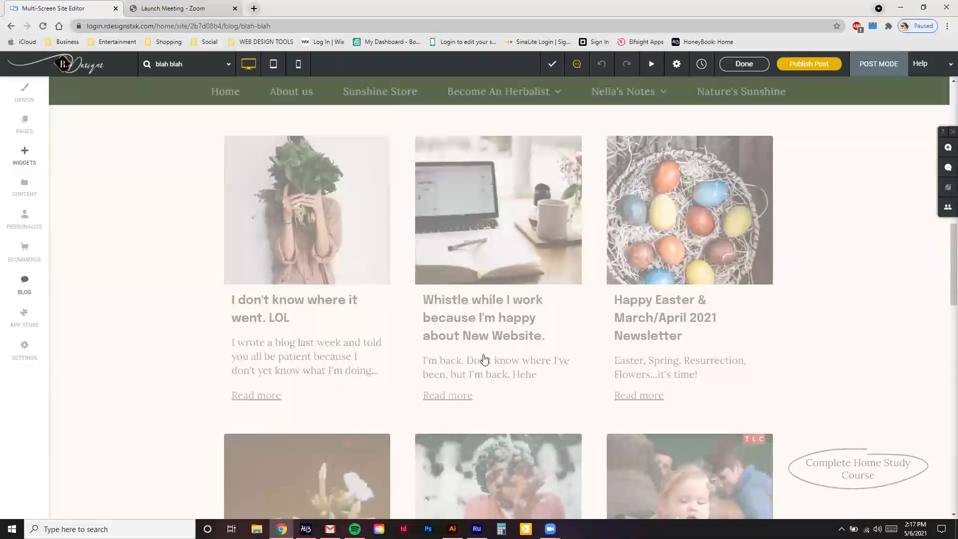
scroll(494, 369, down, 2)
scroll(498, 374, up, 17)
scroll(392, 314, down, 4)
scroll(392, 315, up, 4)
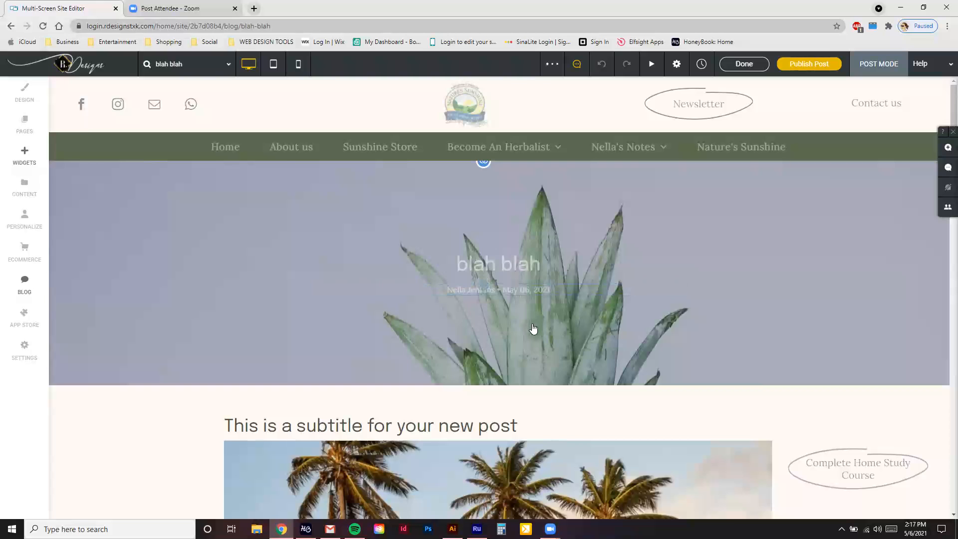
scroll(533, 328, down, 3)
scroll(533, 328, down, 3)
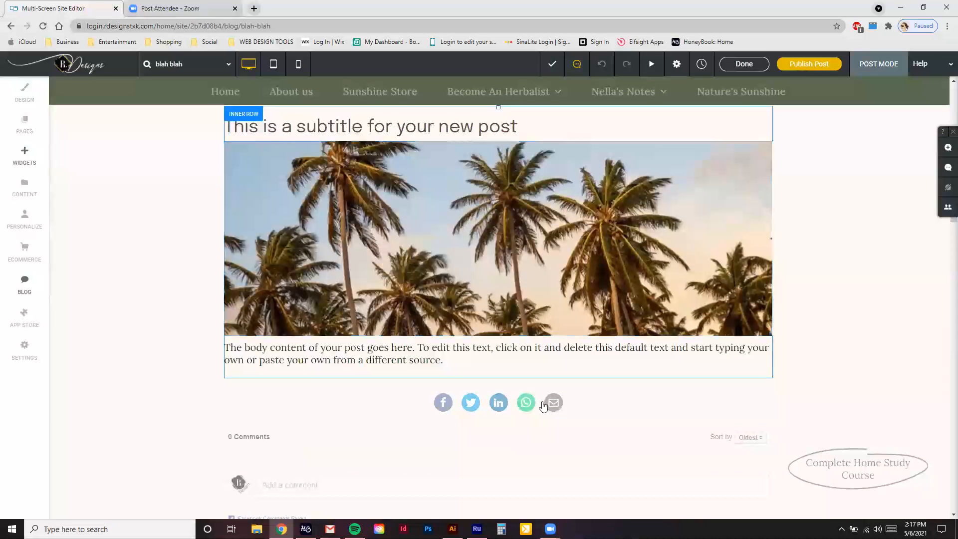
scroll(479, 344, up, 2)
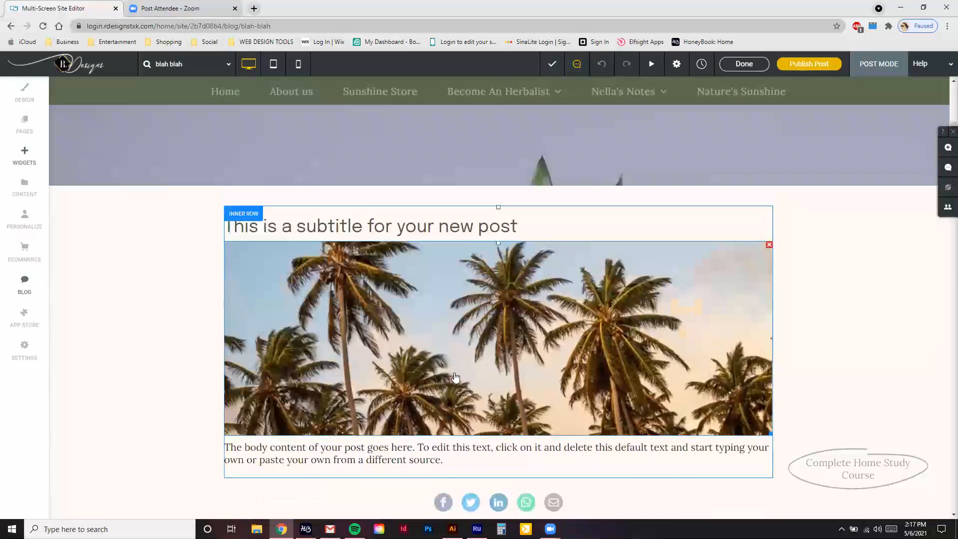
scroll(478, 346, down, 1)
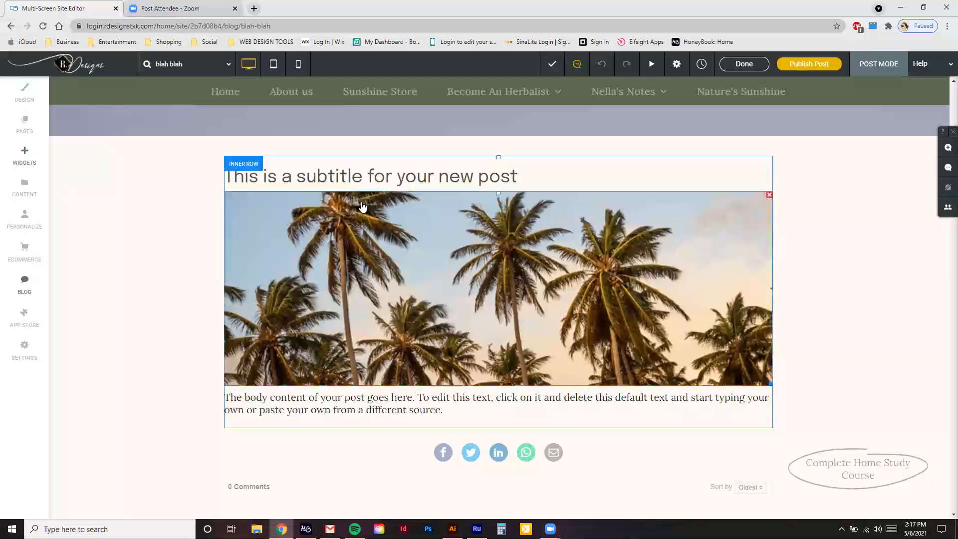
scroll(489, 225, up, 4)
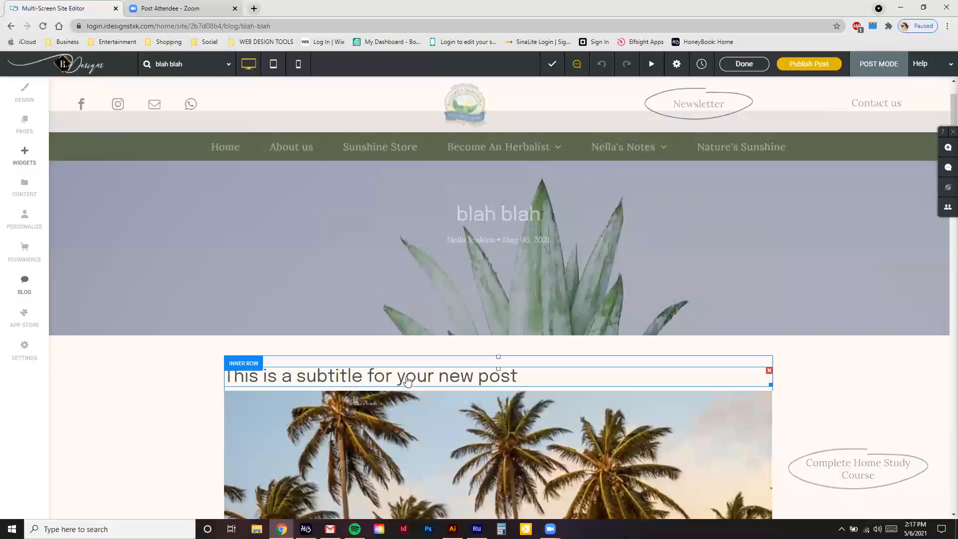
scroll(409, 390, down, 3)
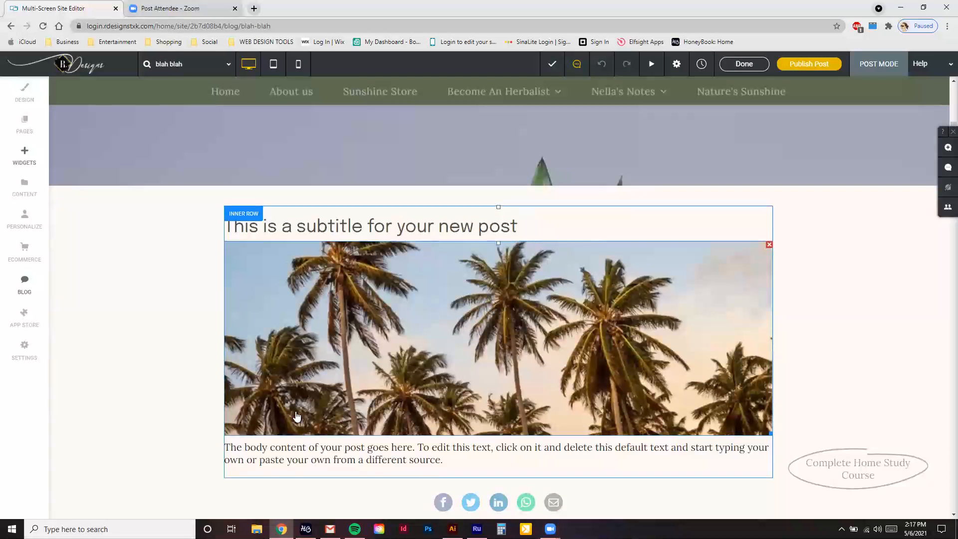
scroll(397, 397, down, 3)
scroll(366, 335, up, 3)
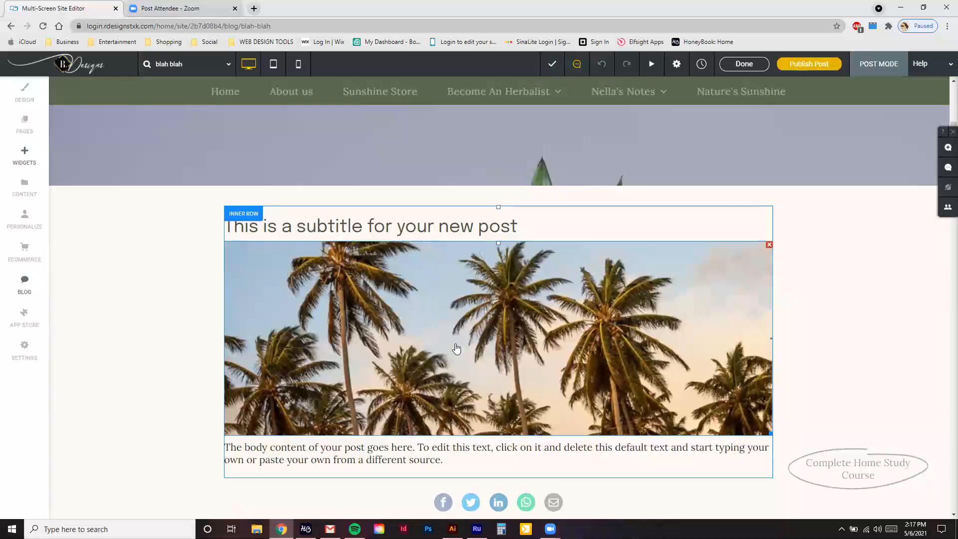
Select the palm-tree image and try its Design width slider and Full width toggle.
click(462, 320)
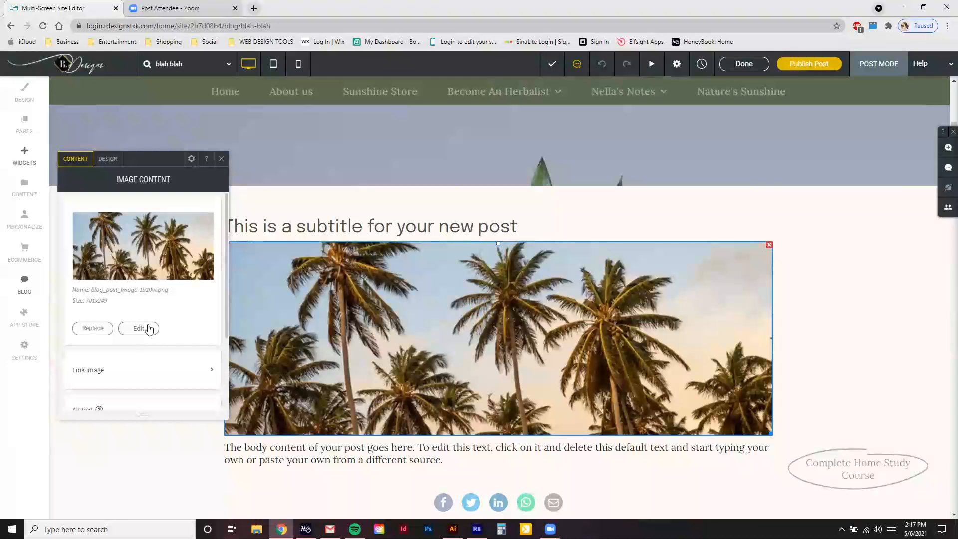
scroll(185, 299, down, 3)
scroll(177, 284, up, 3)
click(108, 159)
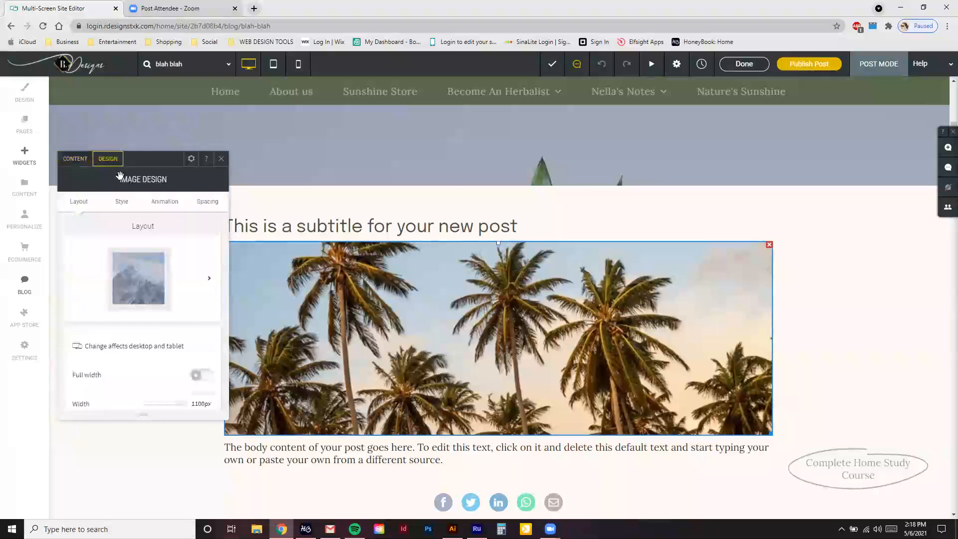
scroll(169, 315, down, 2)
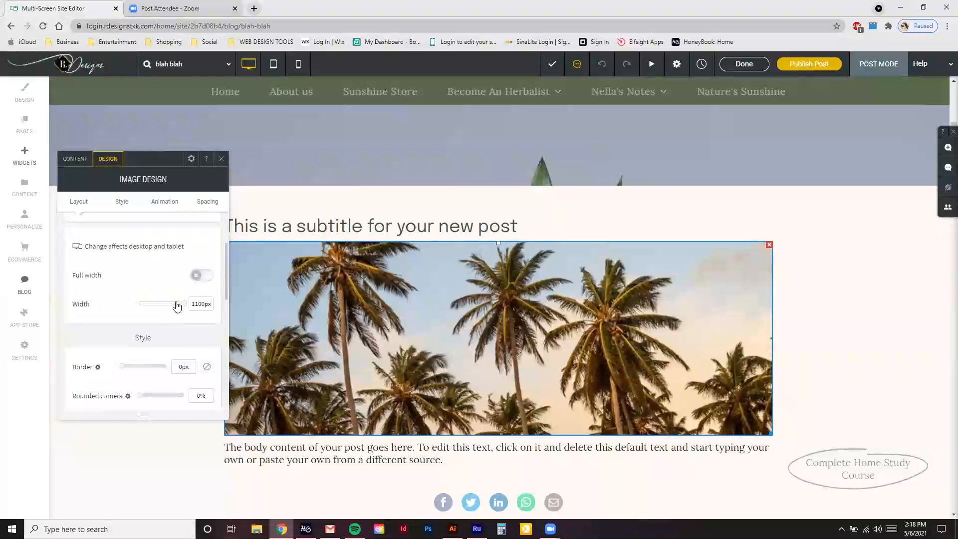
mouse_move(182, 308)
mouse_down()
mouse_move(171, 304)
mouse_move(195, 304)
mouse_move(173, 309)
mouse_move(184, 305)
mouse_up()
click(200, 276)
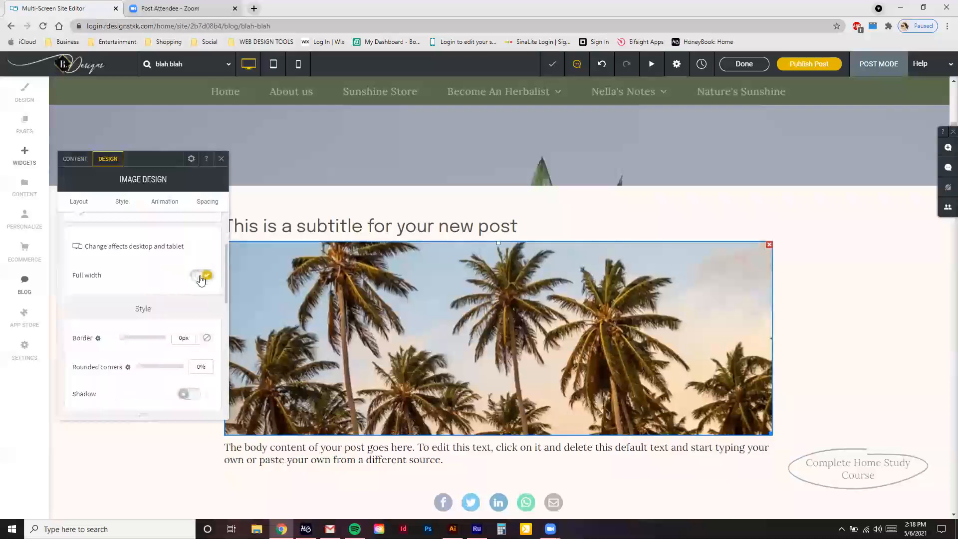
Try a round layout shape, revert the image to square, and return to Content settings.
scroll(169, 333, down, 5)
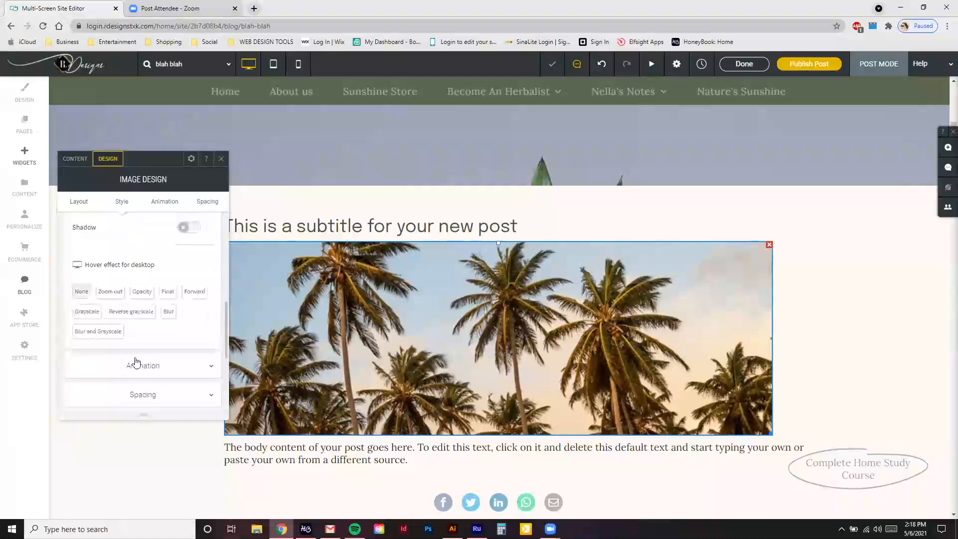
scroll(145, 295, up, 6)
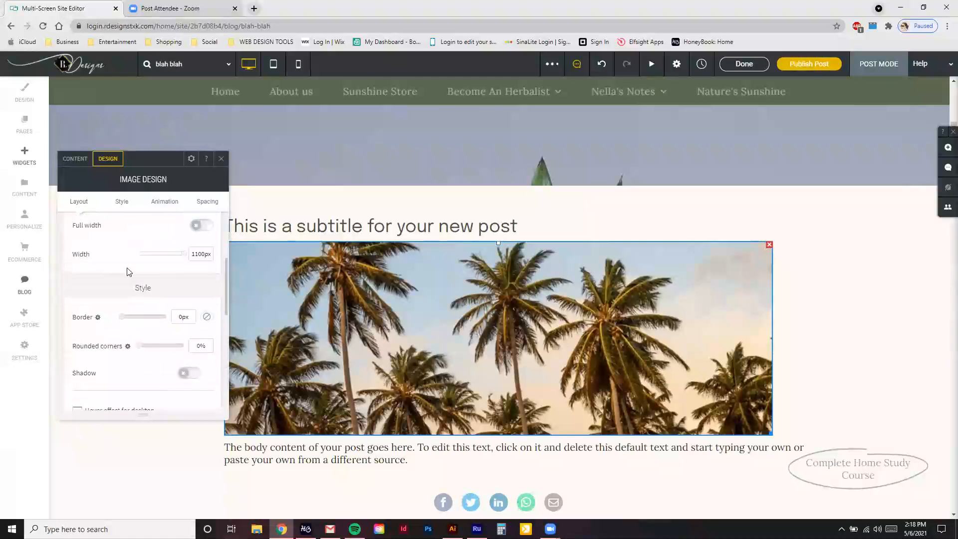
scroll(200, 300, up, 2)
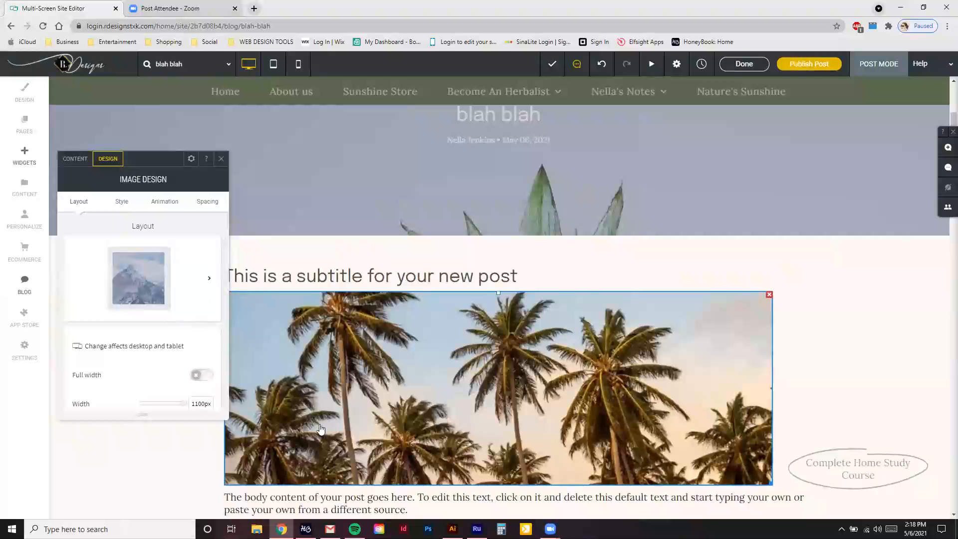
click(207, 281)
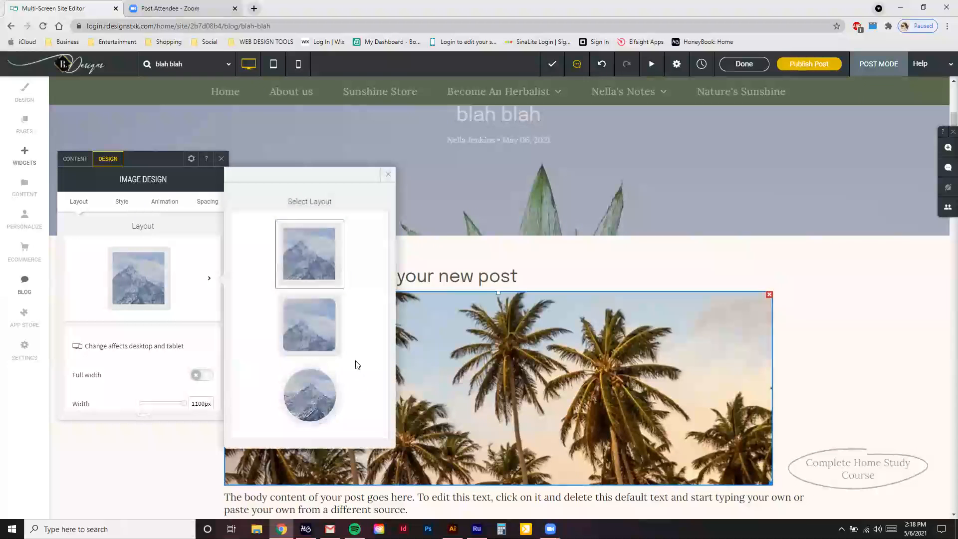
click(341, 398)
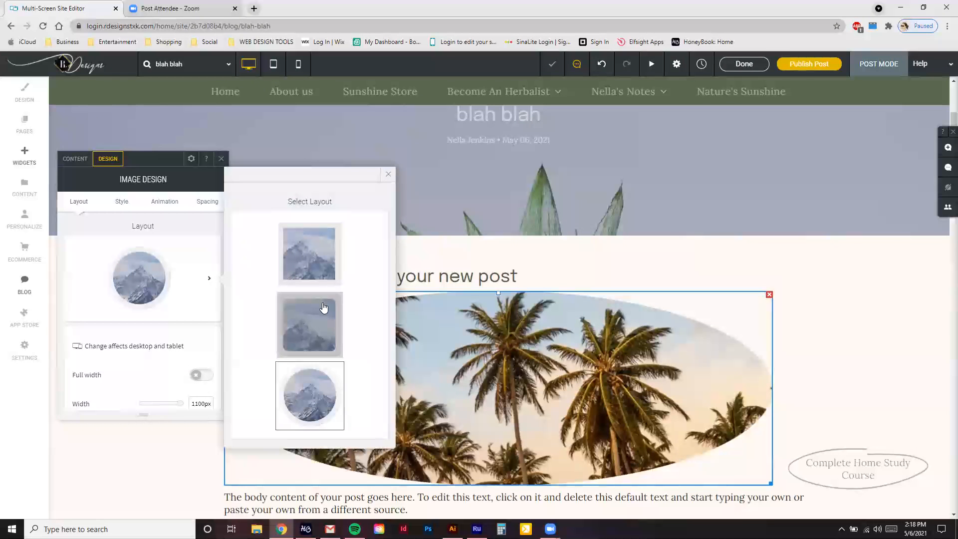
click(309, 254)
click(388, 173)
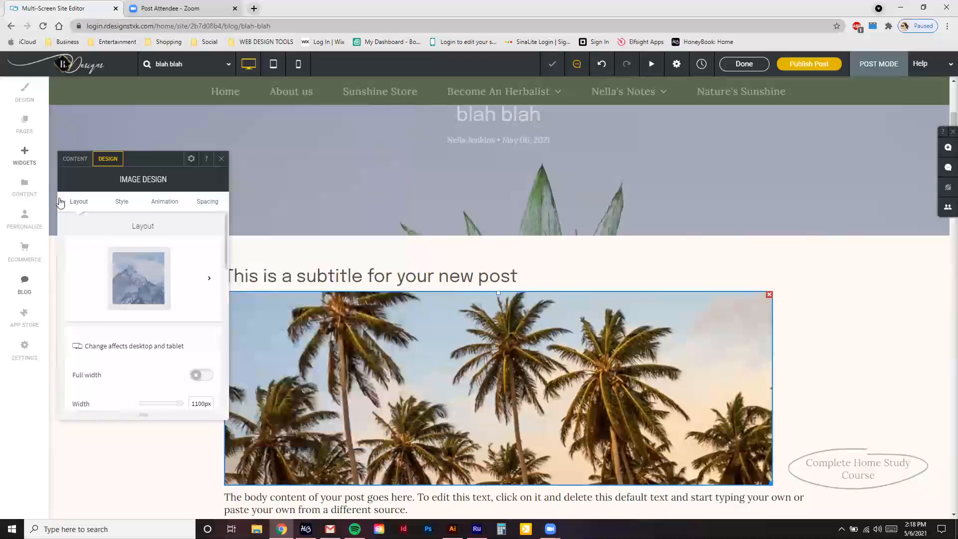
click(75, 158)
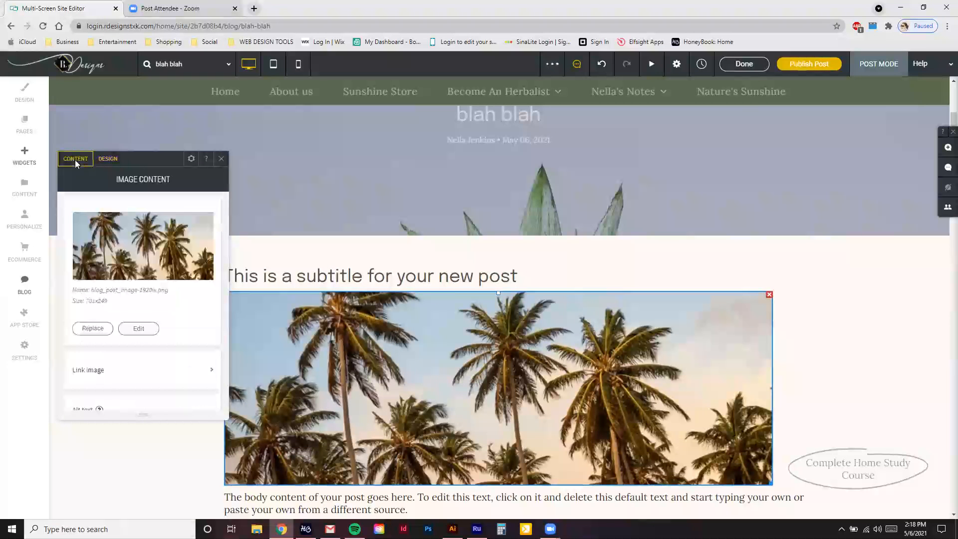
Replace the image with the sunglasses-on-sand beach photo from the Image Picker.
click(92, 329)
mouse_move(345, 288)
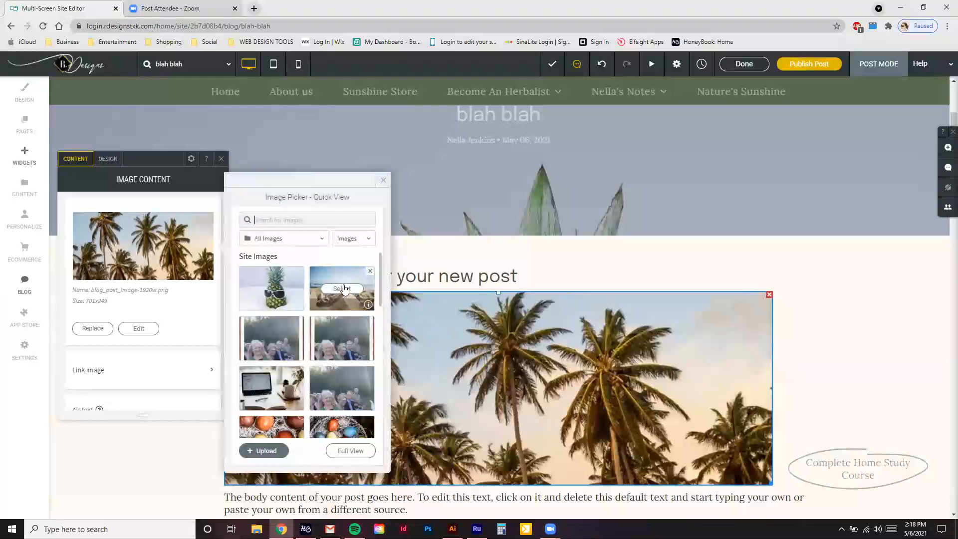
scroll(560, 180, up, 3)
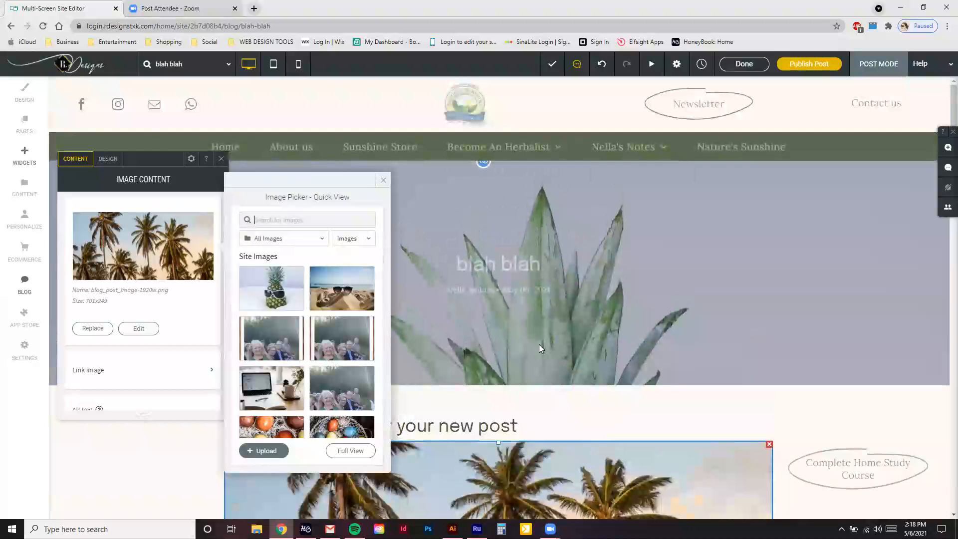
click(350, 290)
scroll(377, 374, down, 6)
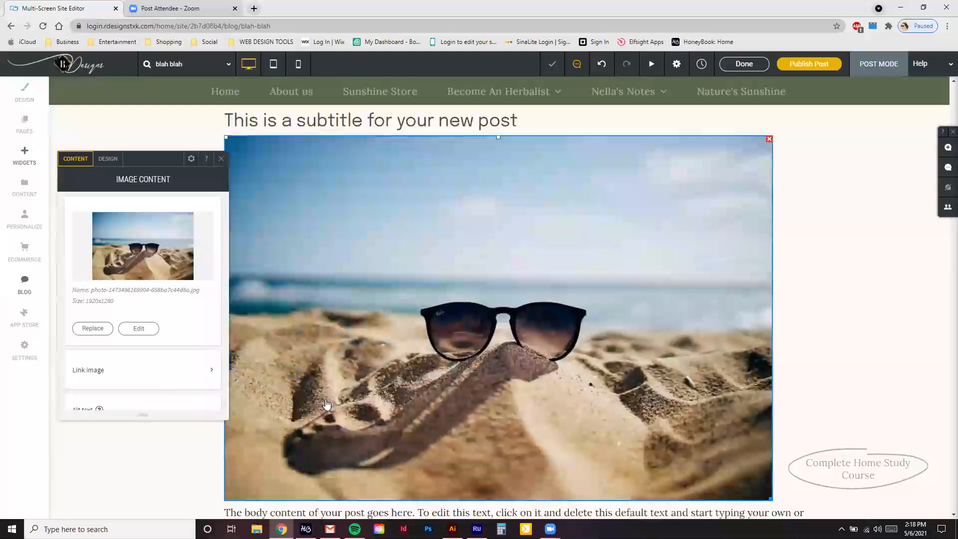
scroll(499, 394, up, 5)
scroll(518, 374, down, 6)
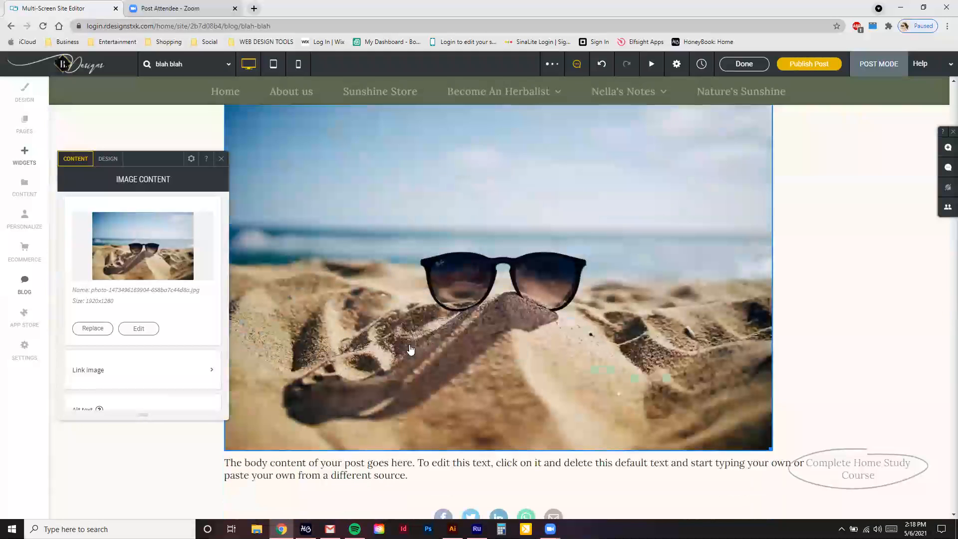
Close the image settings and delete the sunglasses image with its red X.
click(221, 158)
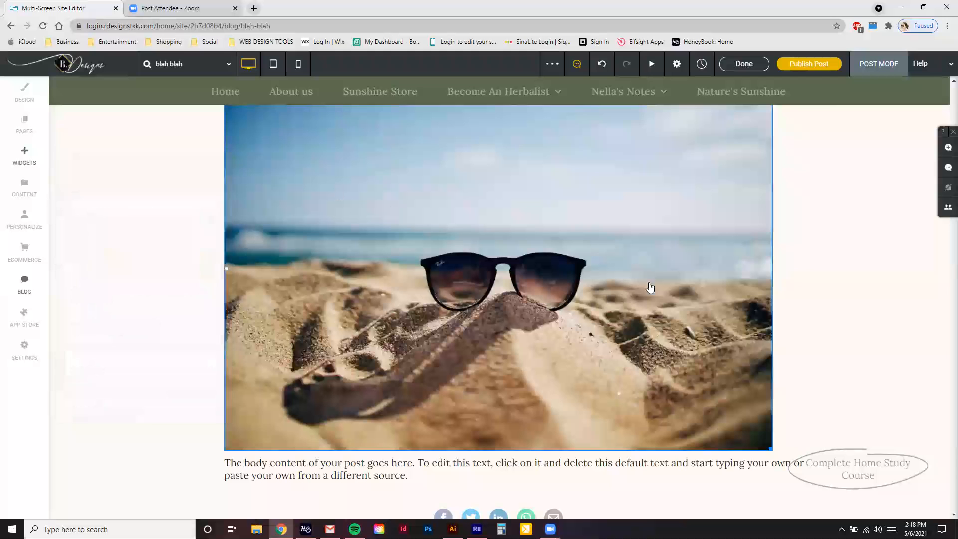
scroll(466, 318, up, 4)
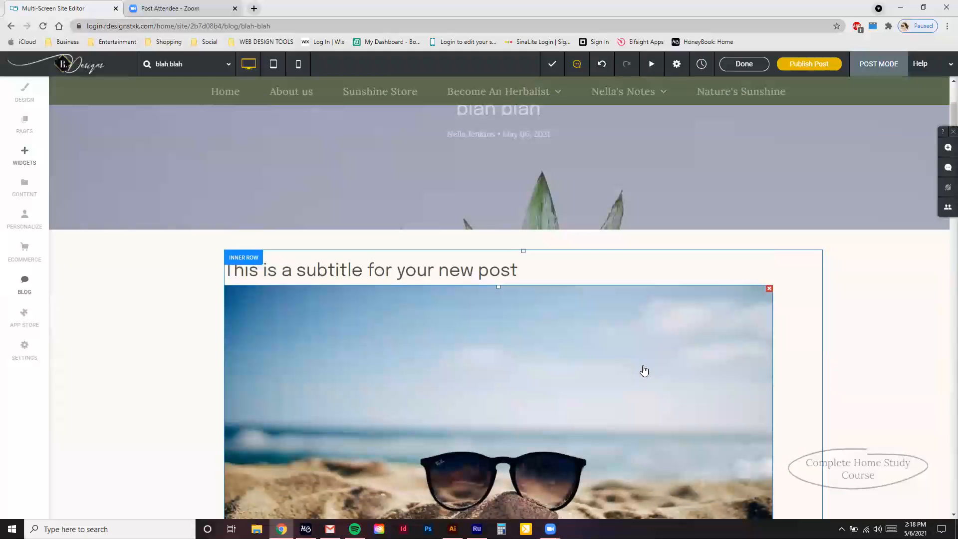
scroll(612, 349, down, 5)
scroll(613, 306, up, 3)
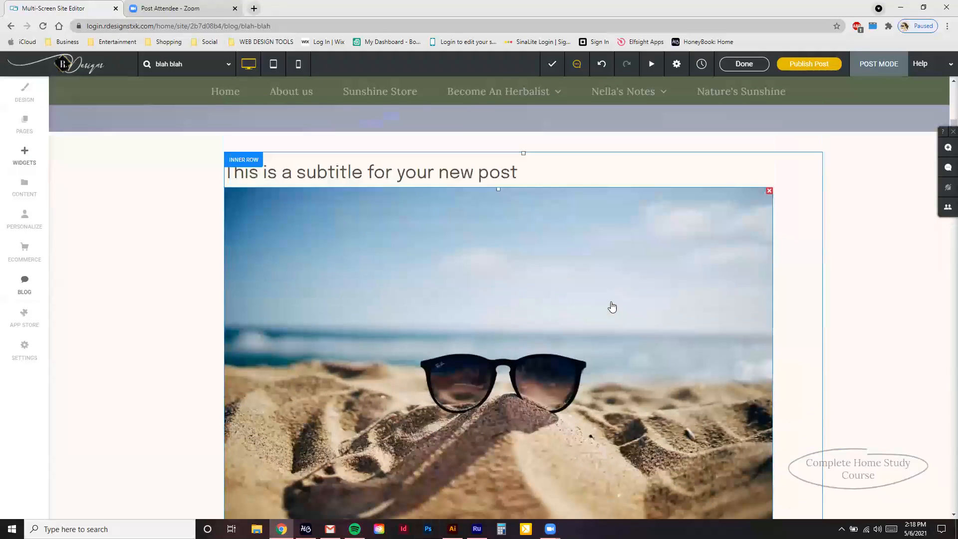
scroll(613, 306, up, 2)
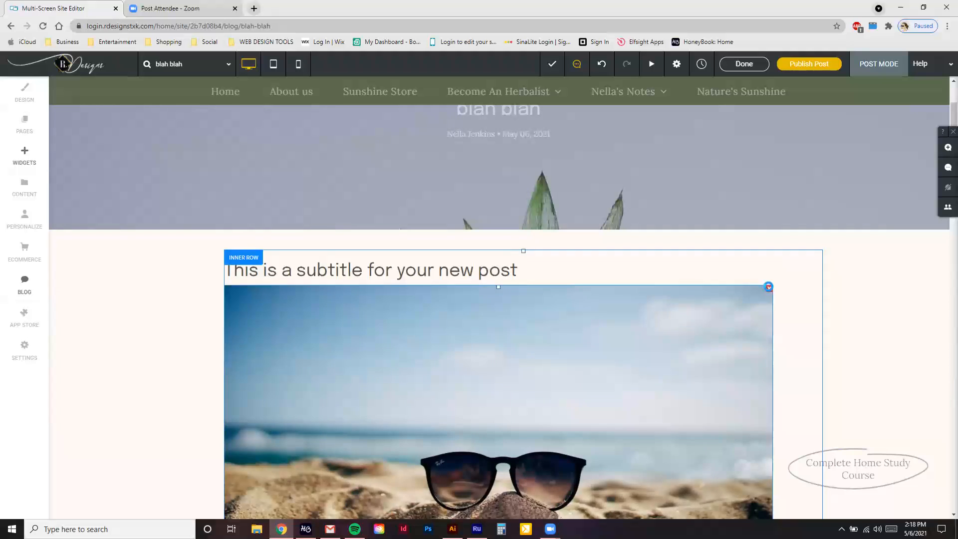
click(769, 287)
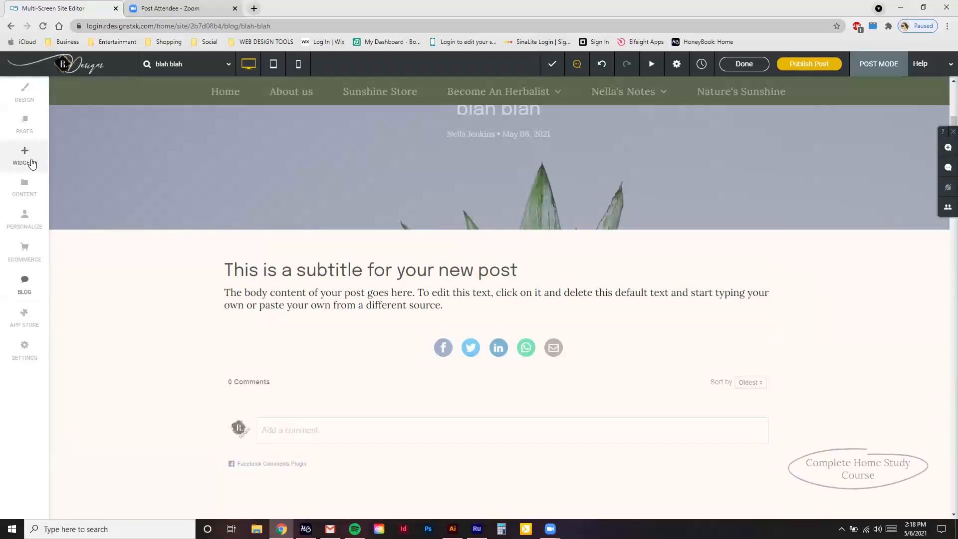
Open the widget library and search it for 'text'.
click(30, 164)
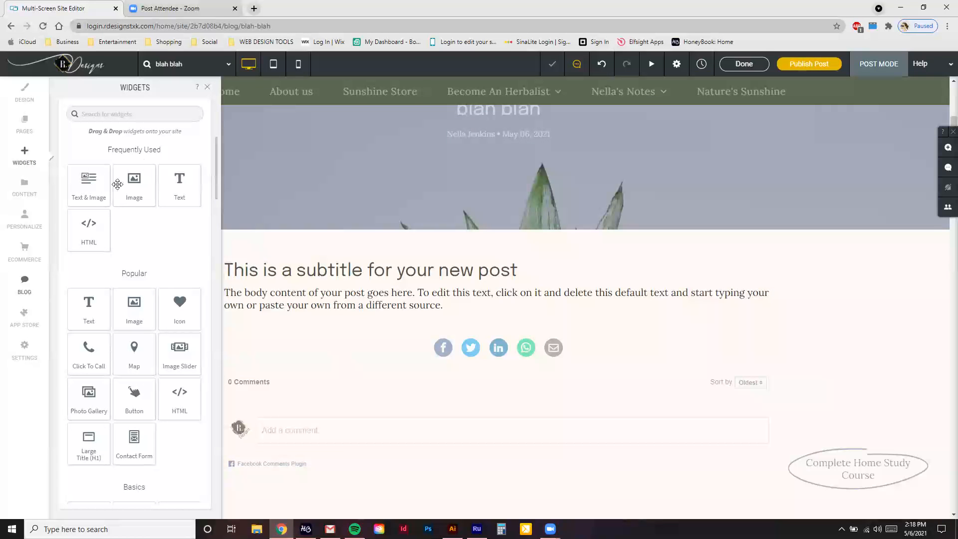
click(207, 87)
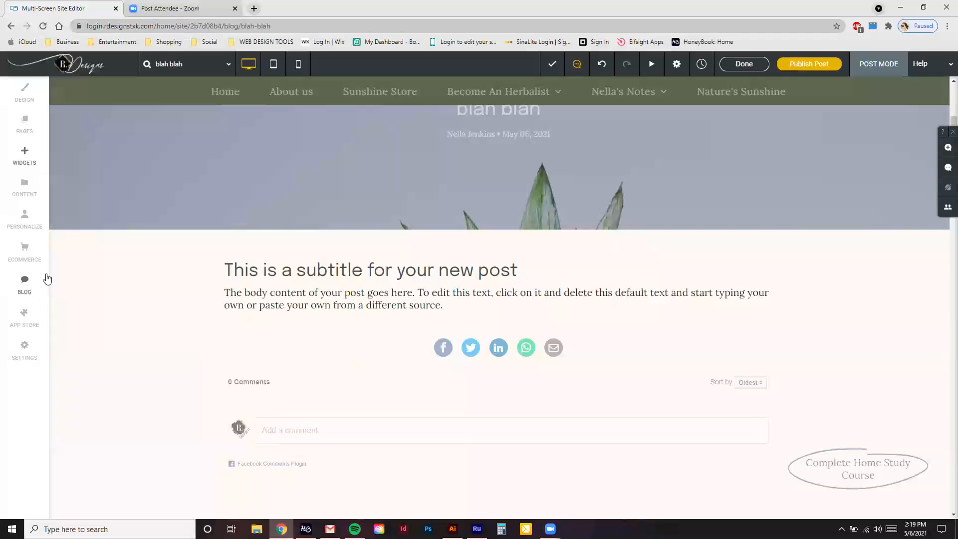
click(37, 169)
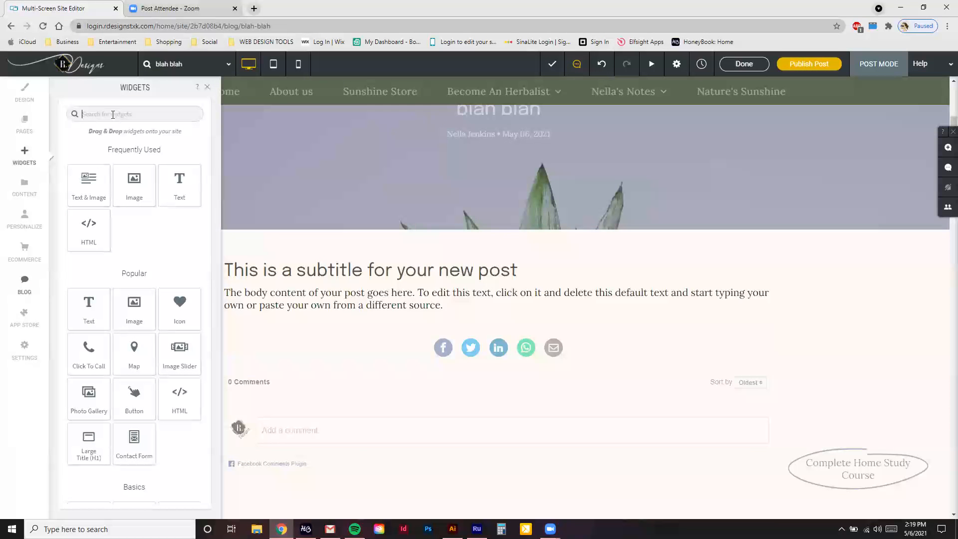
text(text)
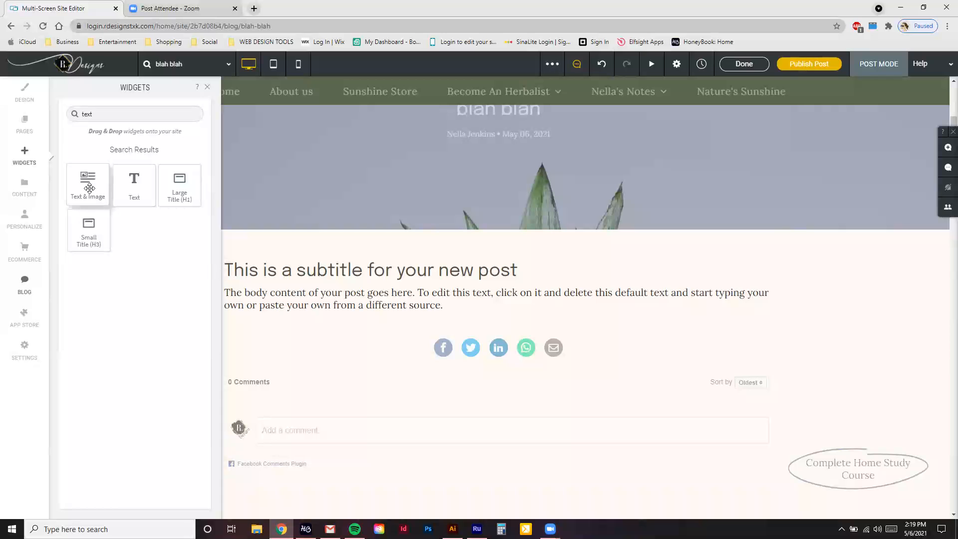
Drag a Text & Image widget into the post below the body text.
drag(88, 186, 487, 344)
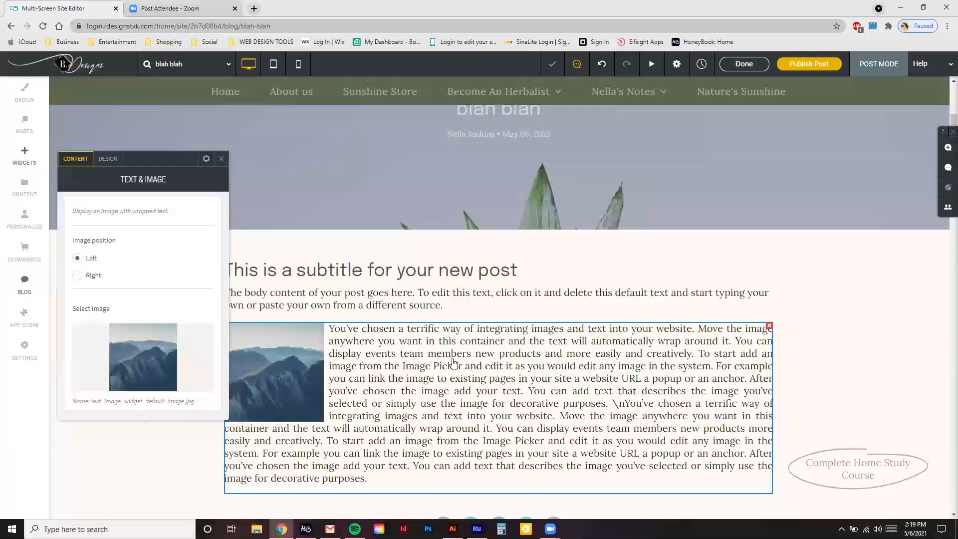
scroll(469, 367, down, 2)
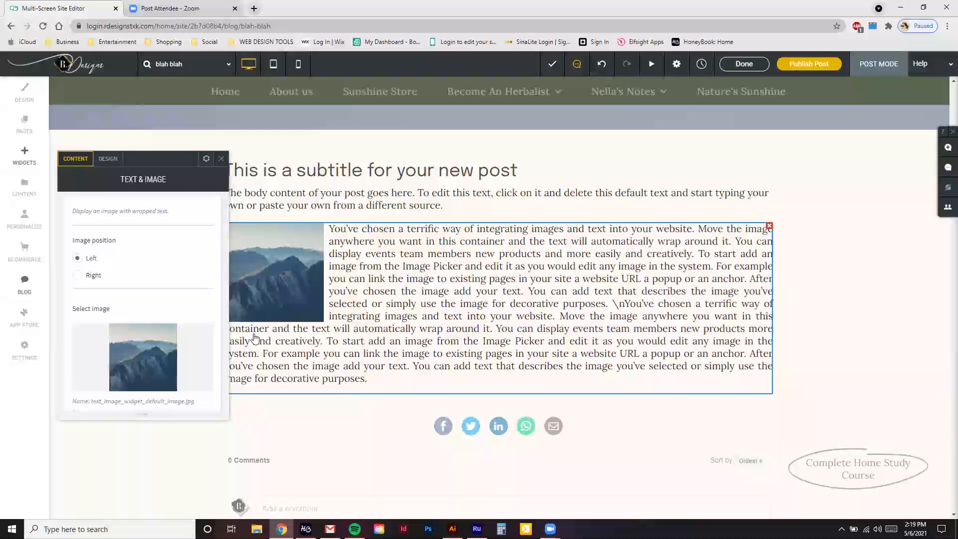
scroll(299, 310, down, 2)
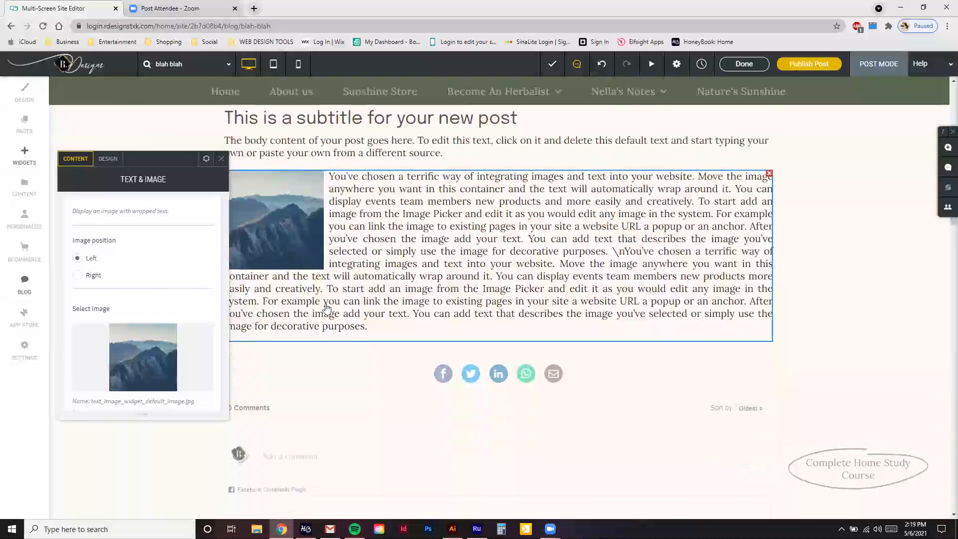
scroll(275, 262, up, 2)
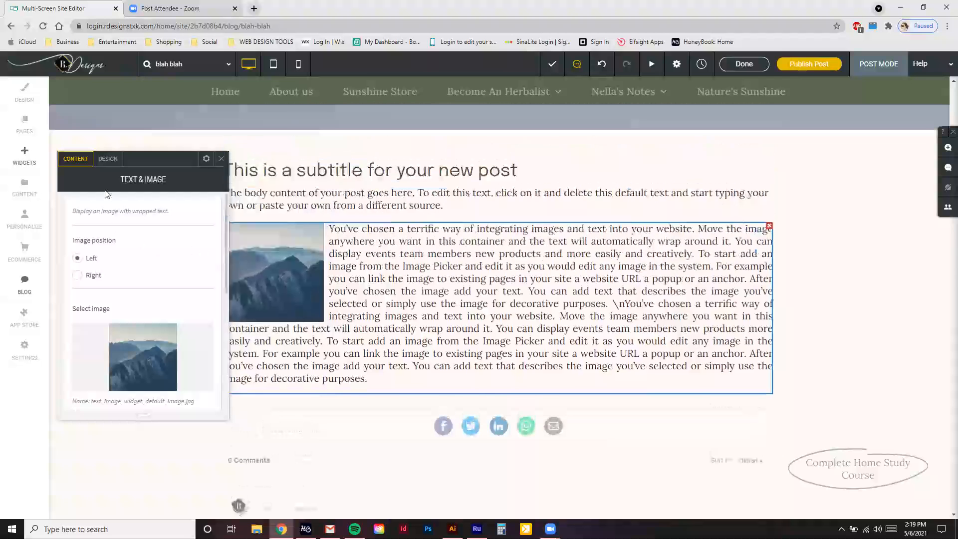
Move the settings panel aside, place the image right of the text, and scroll to Select image.
drag(186, 152, 148, 130)
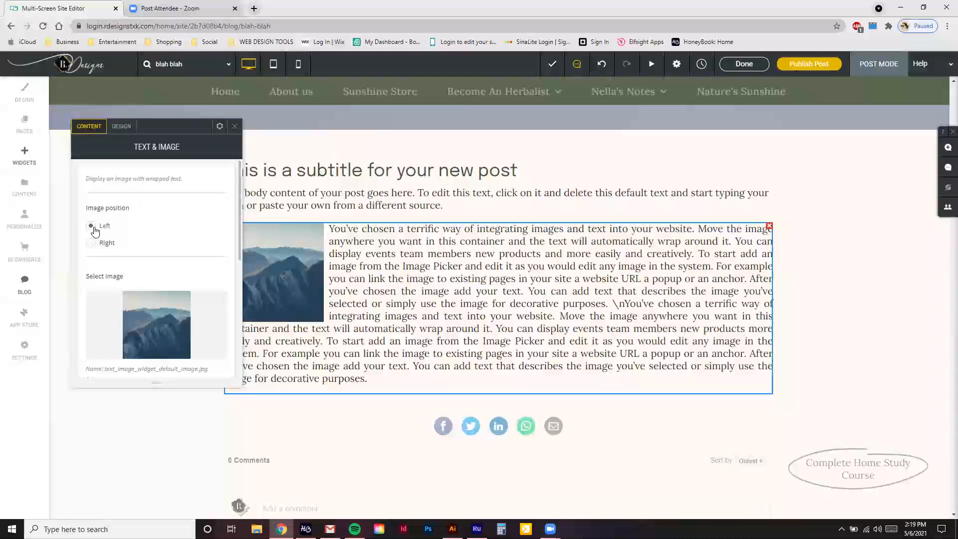
click(91, 243)
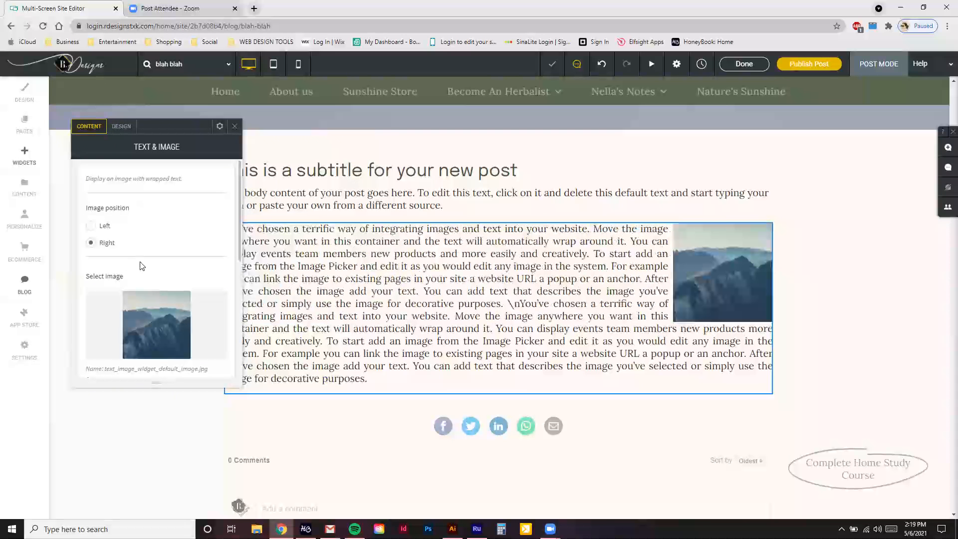
scroll(184, 258, down, 2)
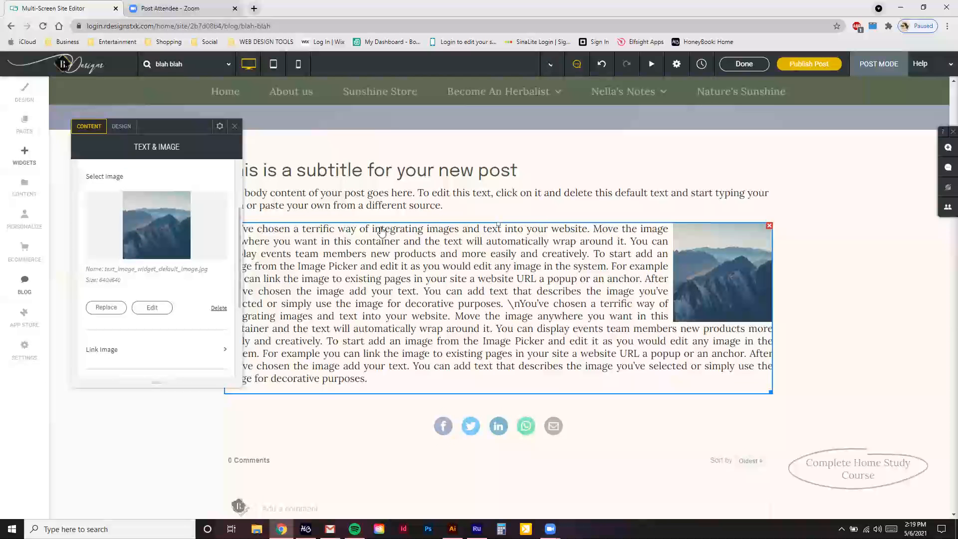
scroll(554, 335, down, 1)
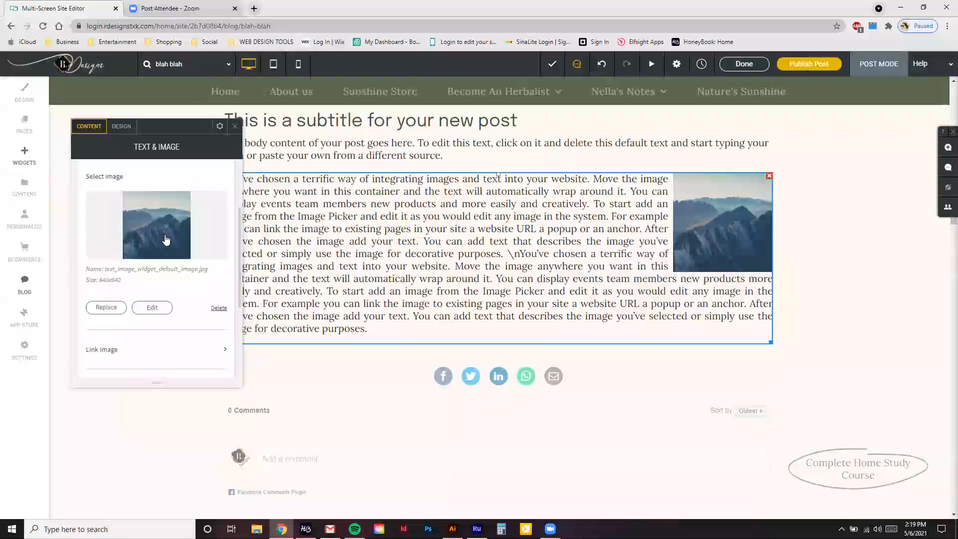
scroll(166, 240, down, 2)
scroll(147, 245, up, 3)
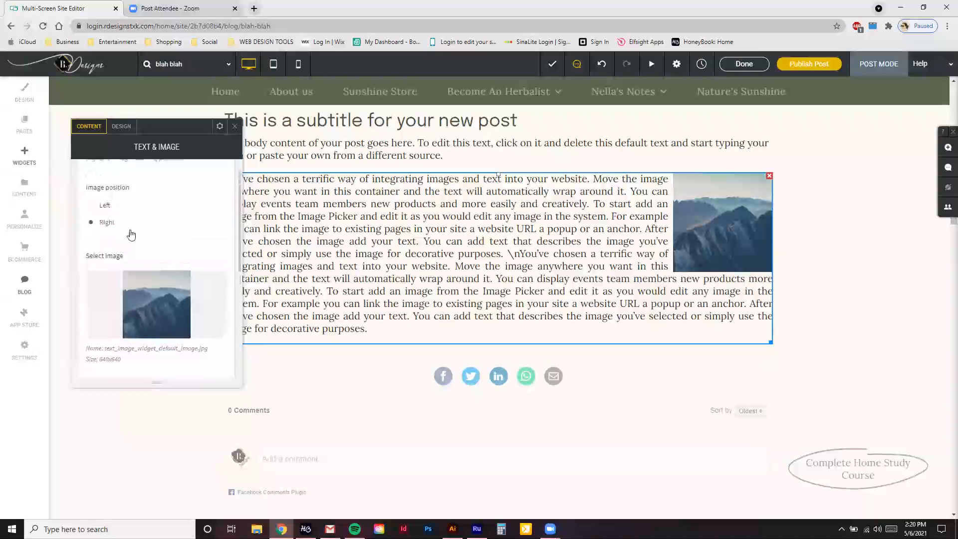
scroll(148, 244, down, 3)
scroll(107, 285, up, 2)
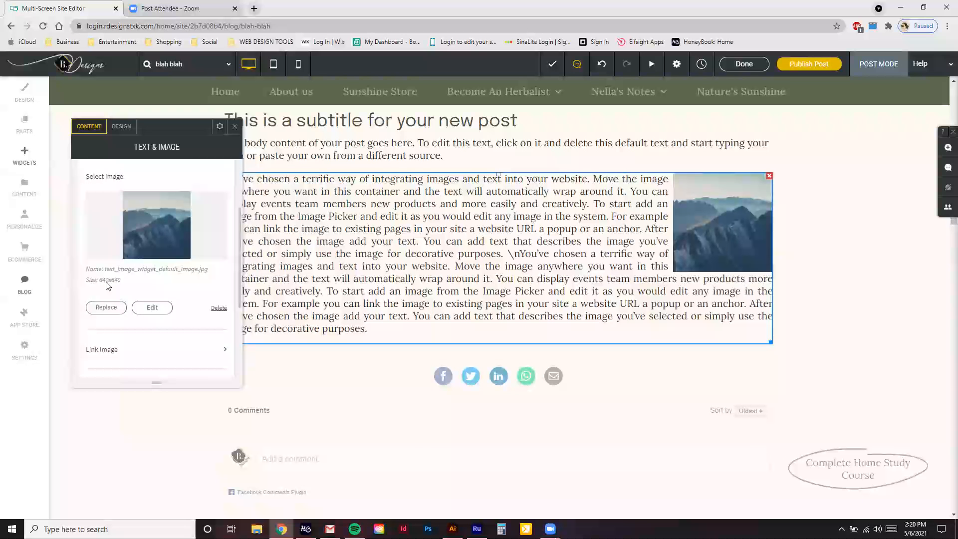
Search the image library for 'summer' images.
click(194, 297)
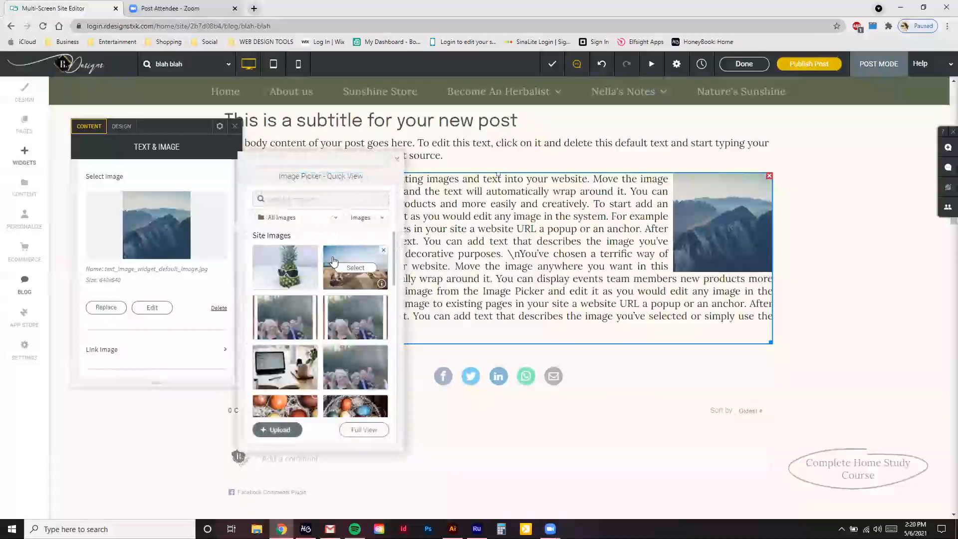
click(305, 198)
text(summer)
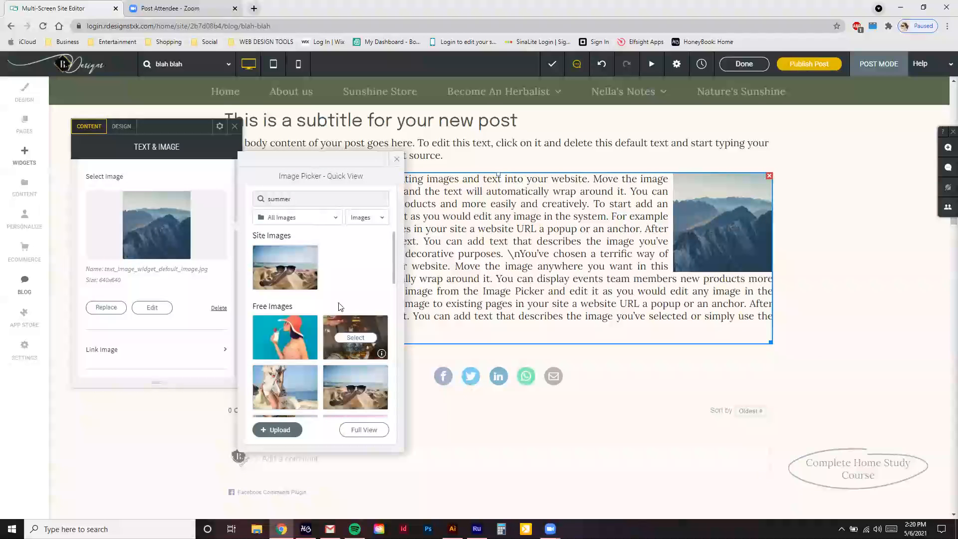
scroll(370, 335, down, 3)
scroll(365, 332, up, 3)
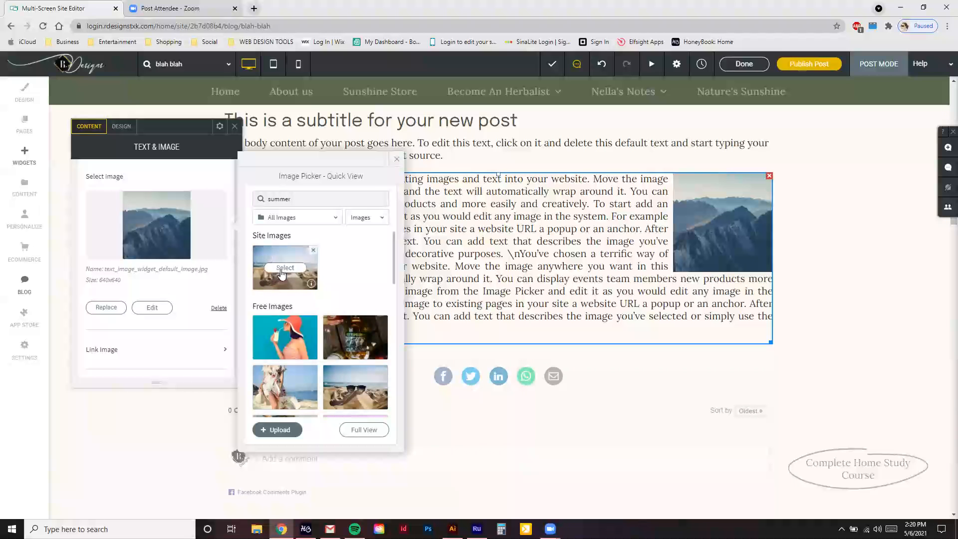
Limit the summer results to the site's own images, then switch back to all sources.
click(312, 218)
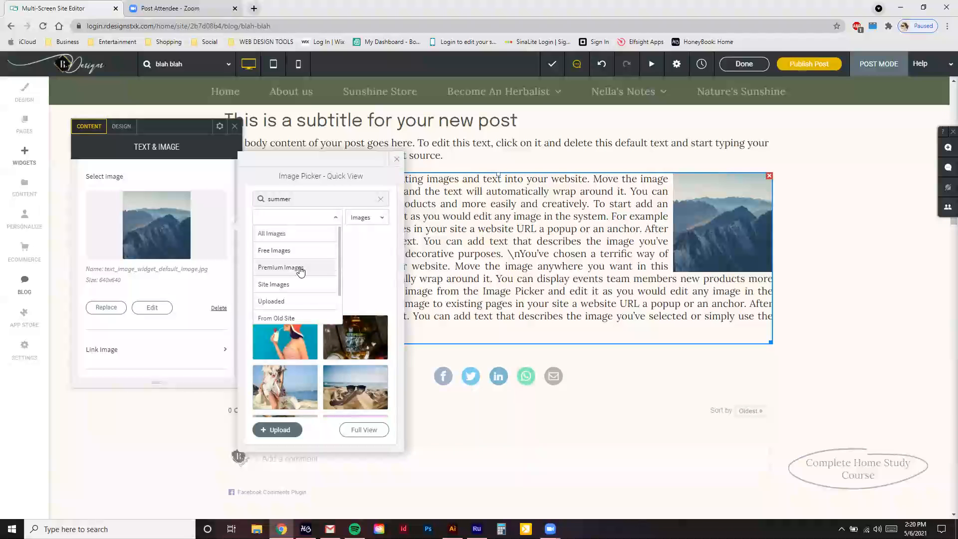
click(297, 286)
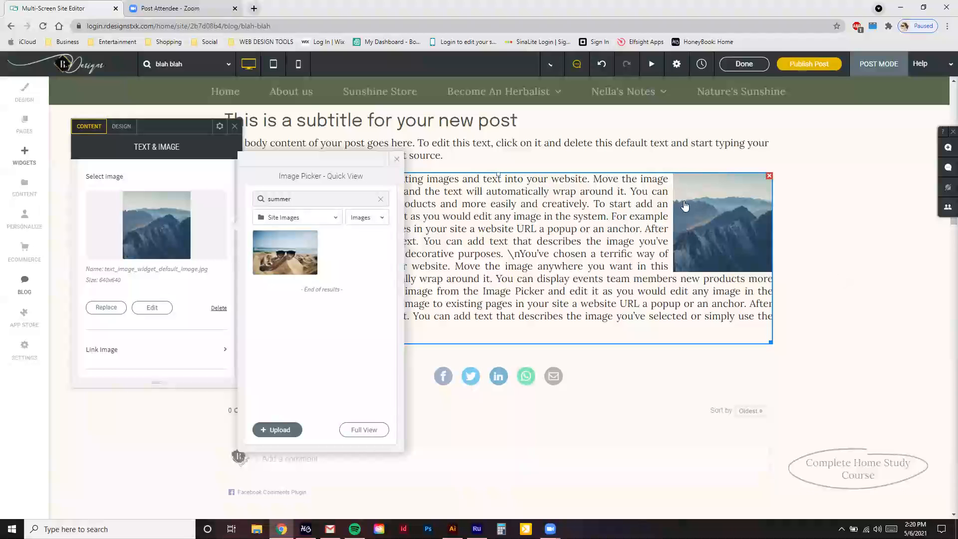
click(329, 223)
click(365, 251)
click(309, 218)
scroll(300, 248, up, 2)
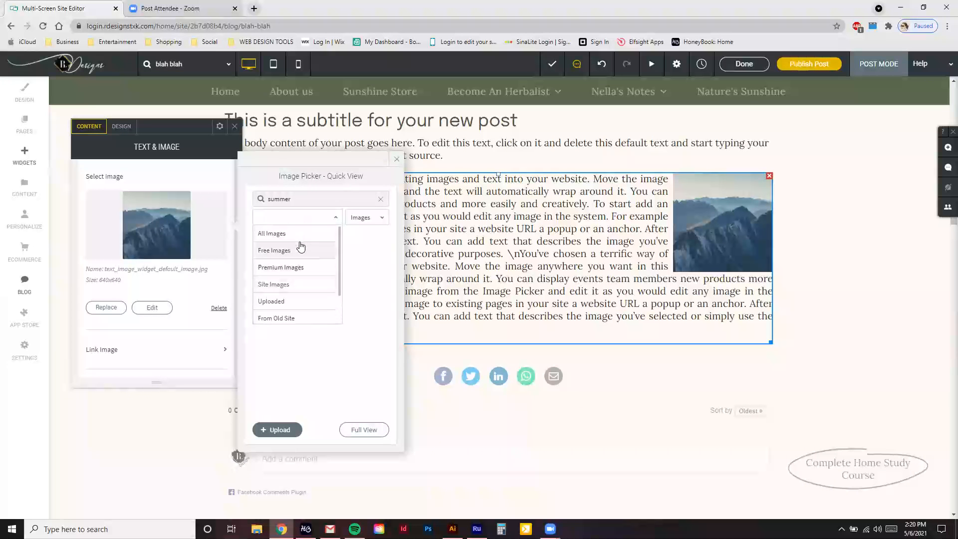
click(301, 233)
Filter the summer results to textures, then to Giphy animations, and browse the GIFs.
click(366, 218)
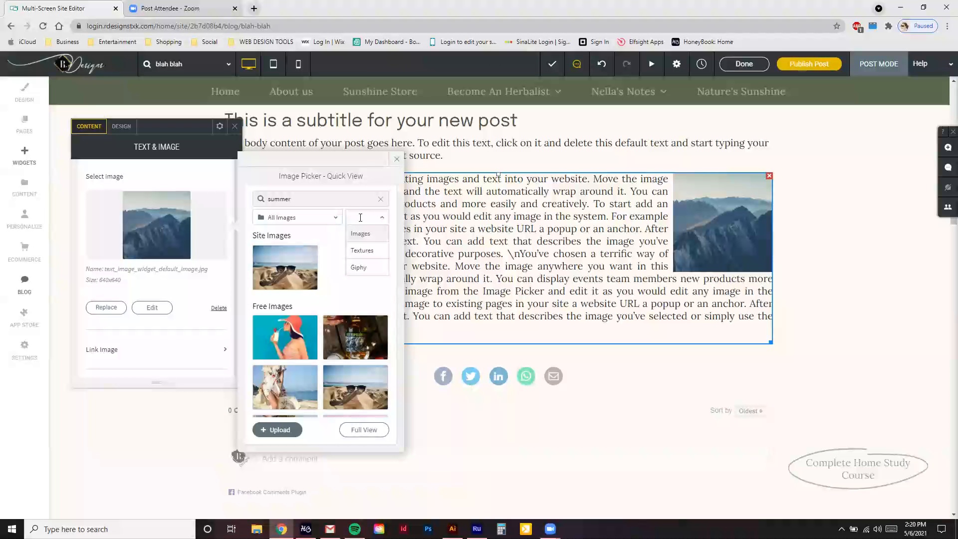
click(367, 255)
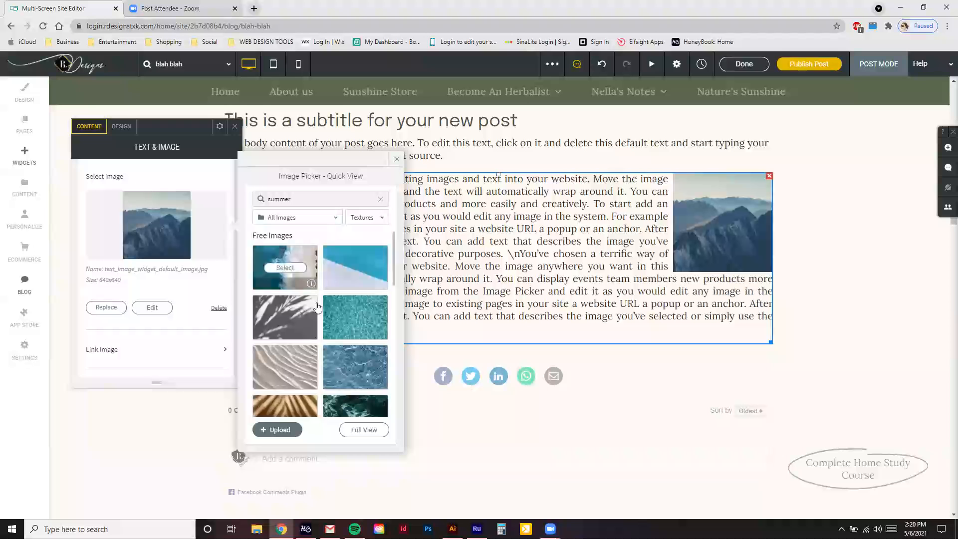
scroll(349, 285, down, 3)
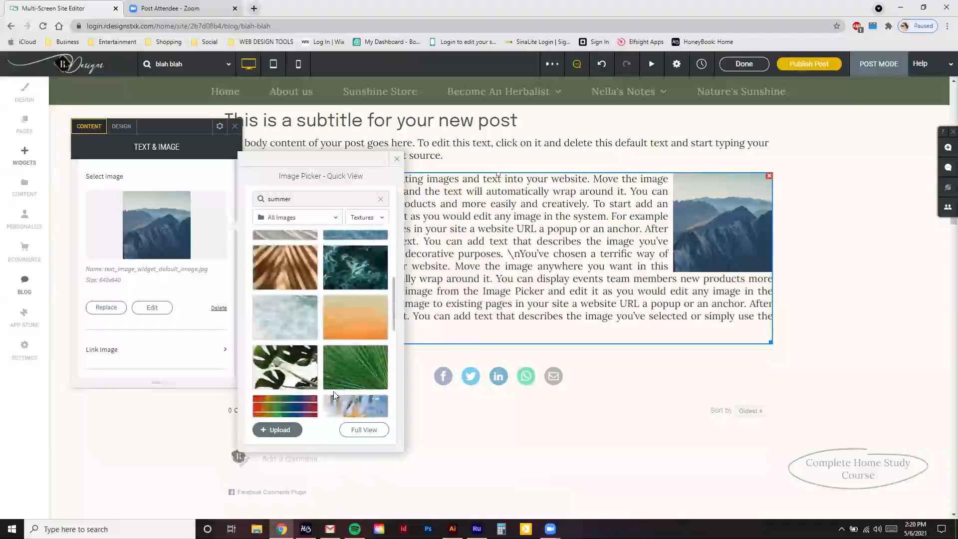
click(367, 217)
click(359, 273)
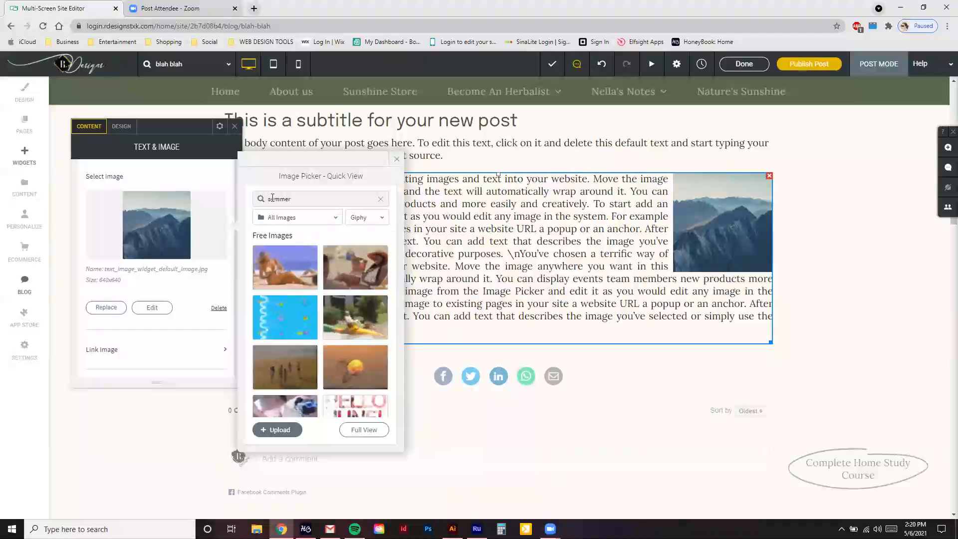
scroll(348, 310, down, 1)
scroll(348, 306, down, 5)
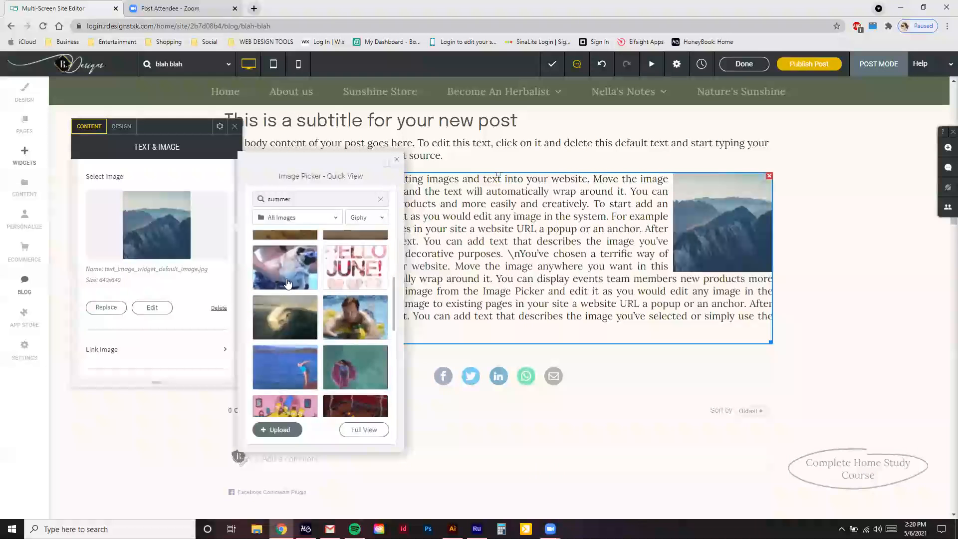
scroll(286, 295, down, 3)
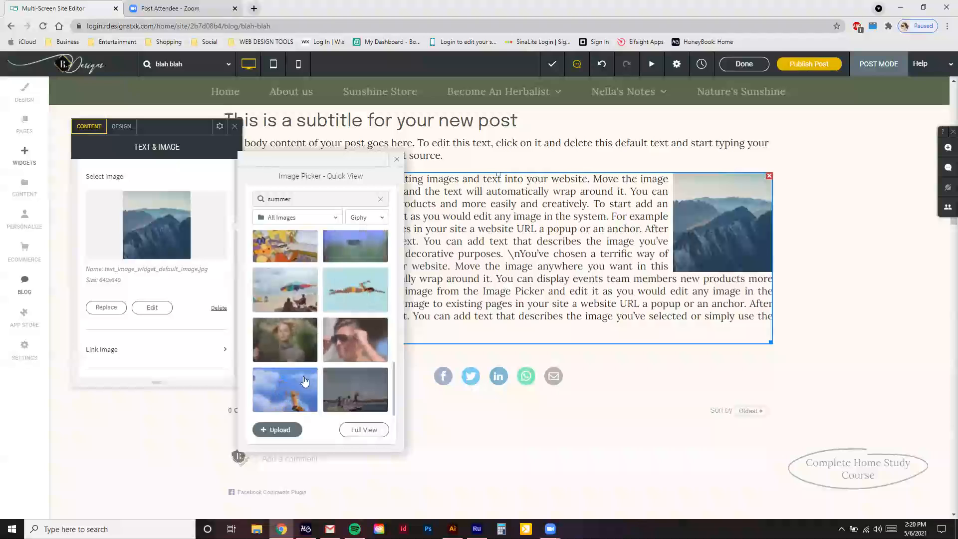
scroll(343, 349, up, 5)
scroll(344, 339, up, 2)
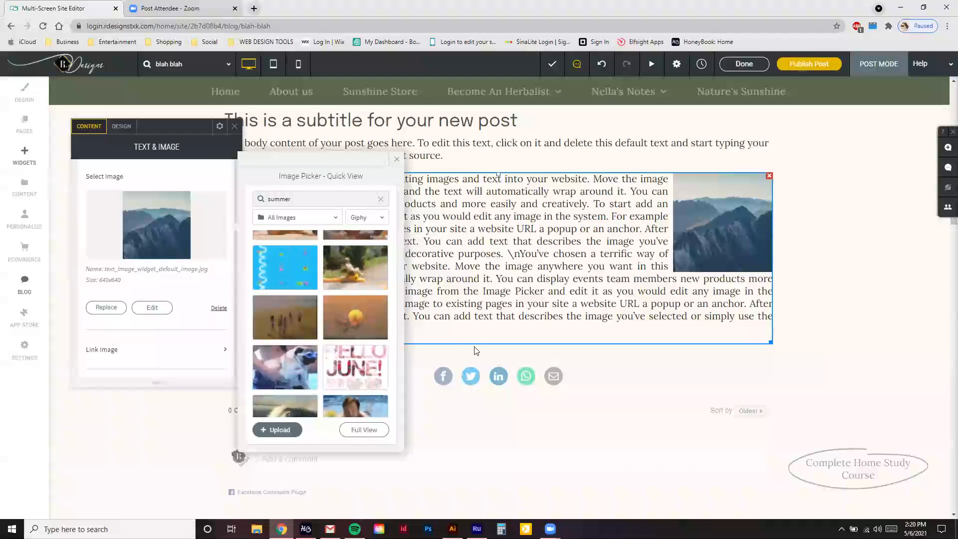
scroll(362, 344, up, 1)
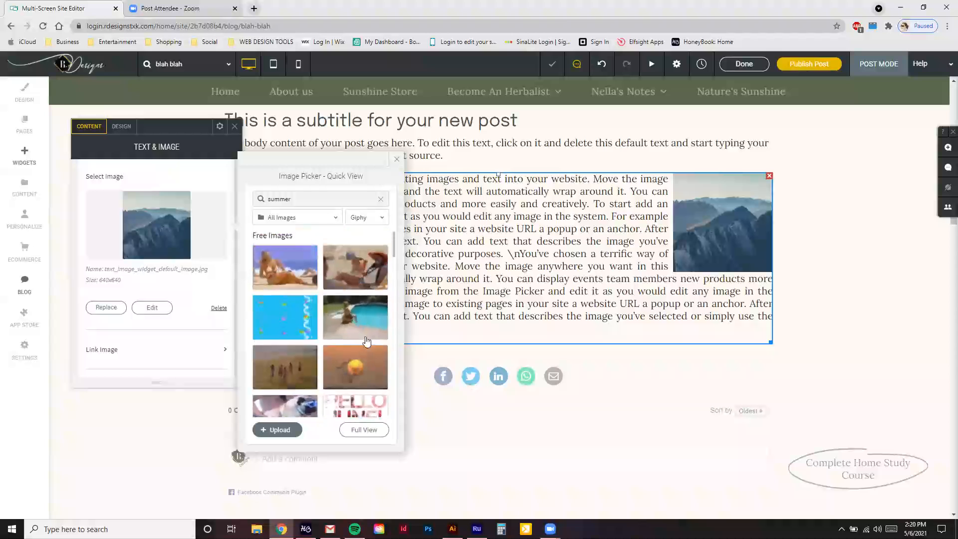
scroll(336, 324, down, 2)
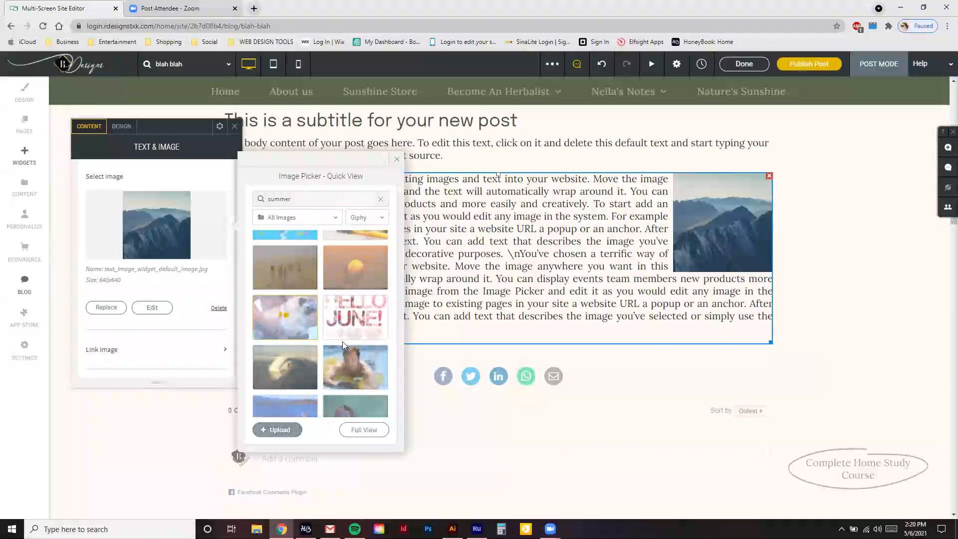
Insert the swimming pug GIF as the Text & Image widget's picture.
click(285, 319)
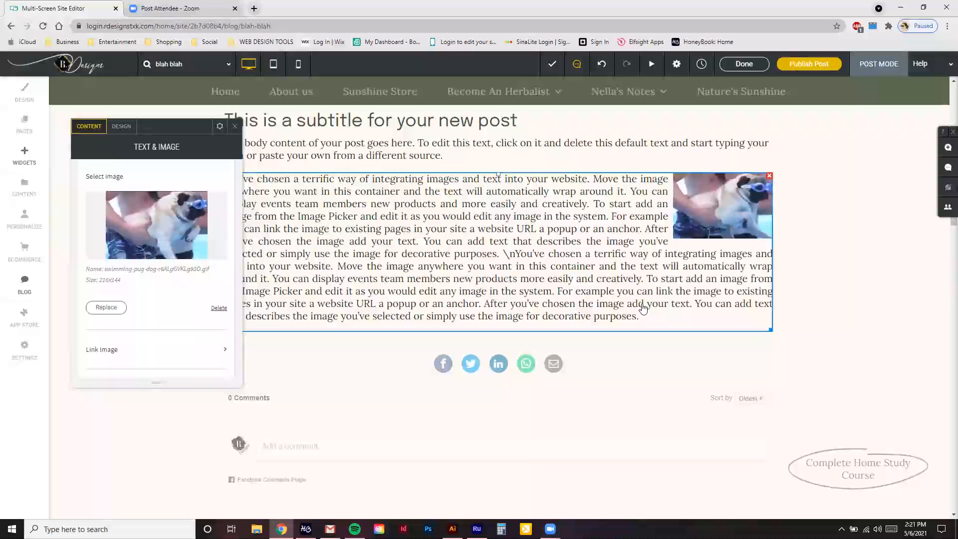
scroll(140, 289, down, 4)
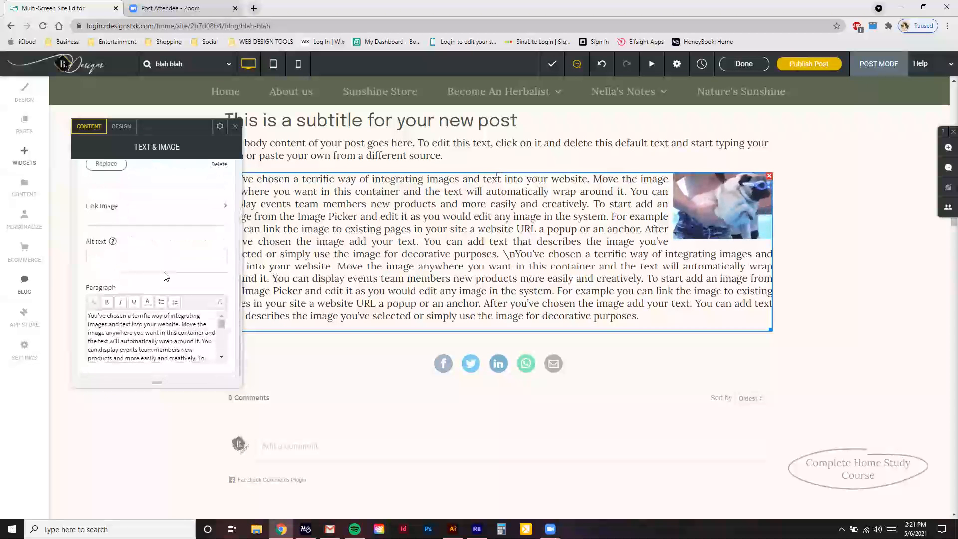
scroll(441, 228, down, 1)
scroll(619, 262, up, 4)
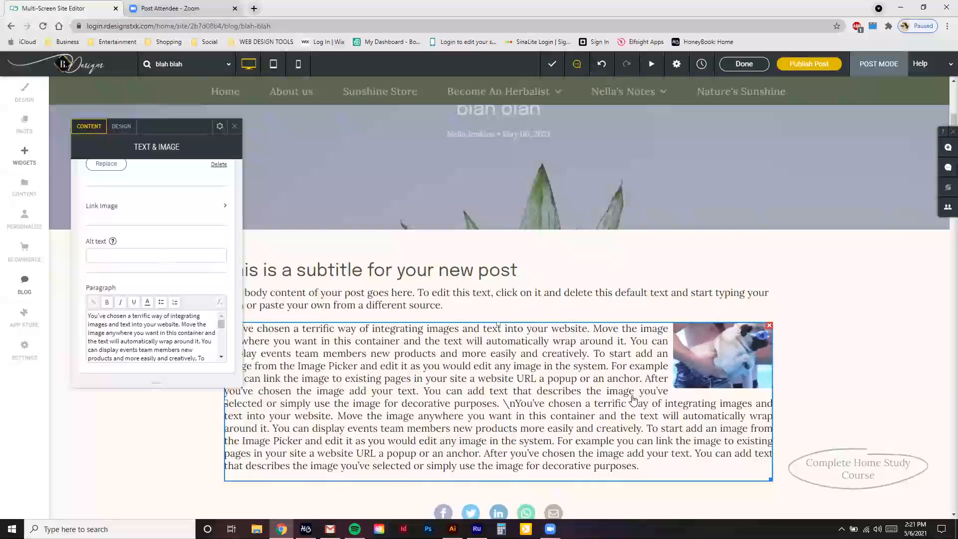
scroll(528, 370, down, 2)
Select words and lines in the wrapped paragraph, then deselect and leave the widget.
click(477, 309)
double_click(474, 306)
click(443, 302)
double_click(420, 292)
drag(492, 304, 413, 280)
click(390, 205)
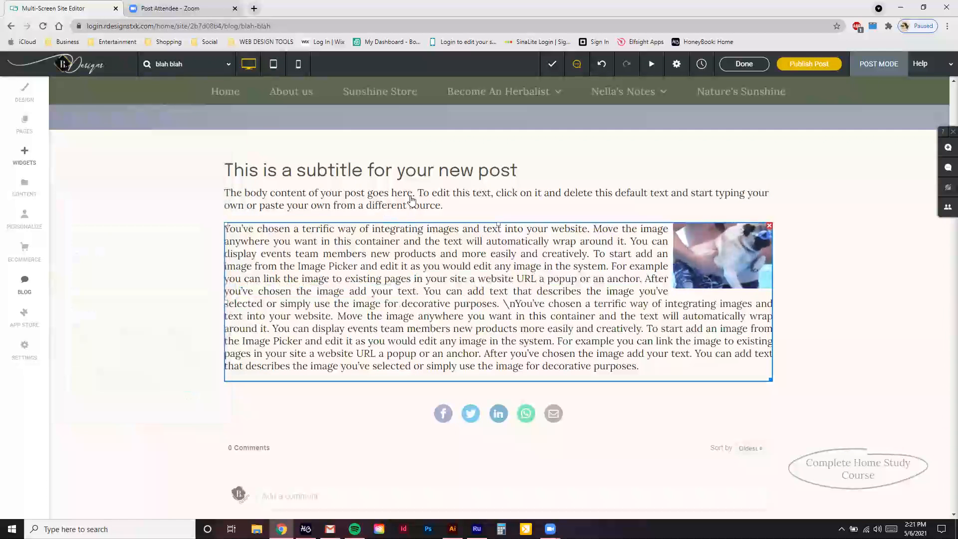
Select the whole body paragraph under the subtitle, then finish editing it.
click(414, 207)
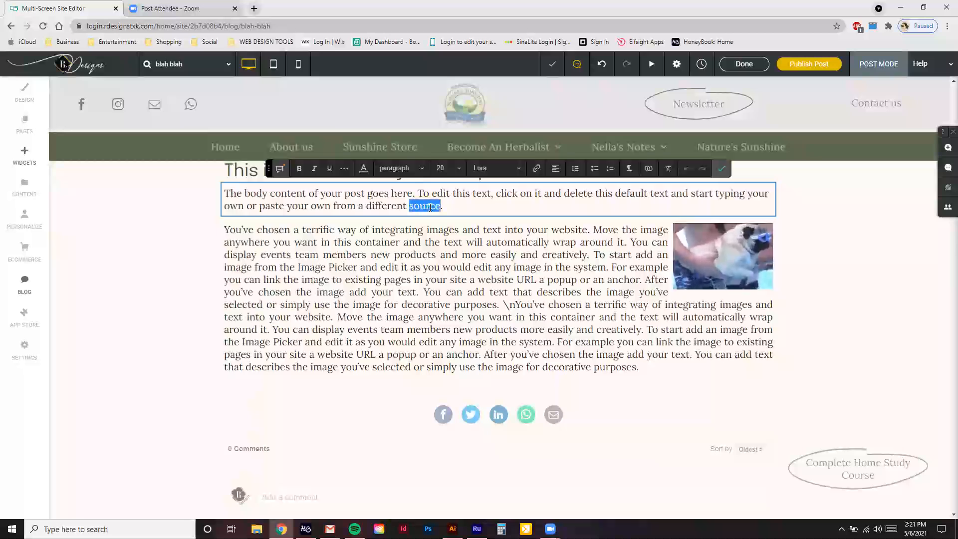
triple_click(450, 205)
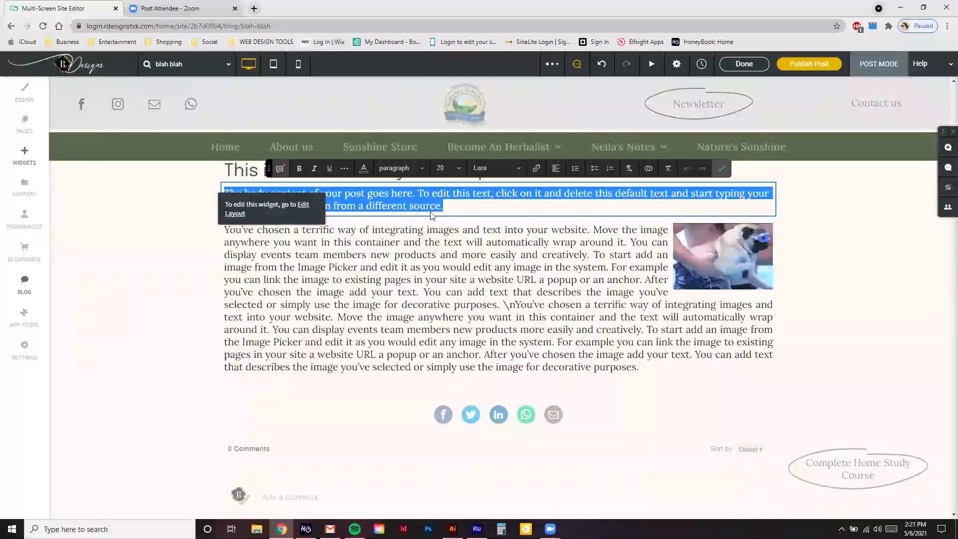
click(722, 169)
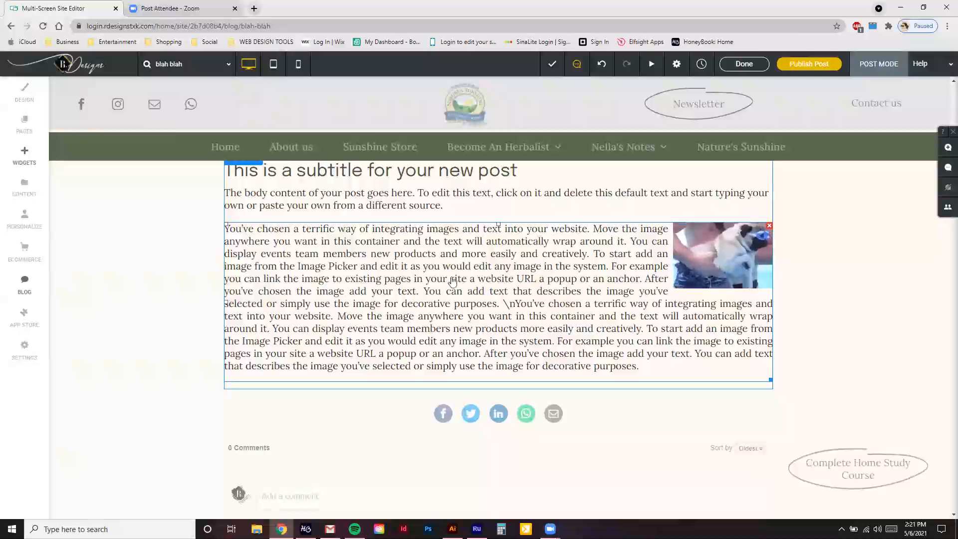
Open the pug block's settings, select its paragraph text, then close the panel.
click(601, 298)
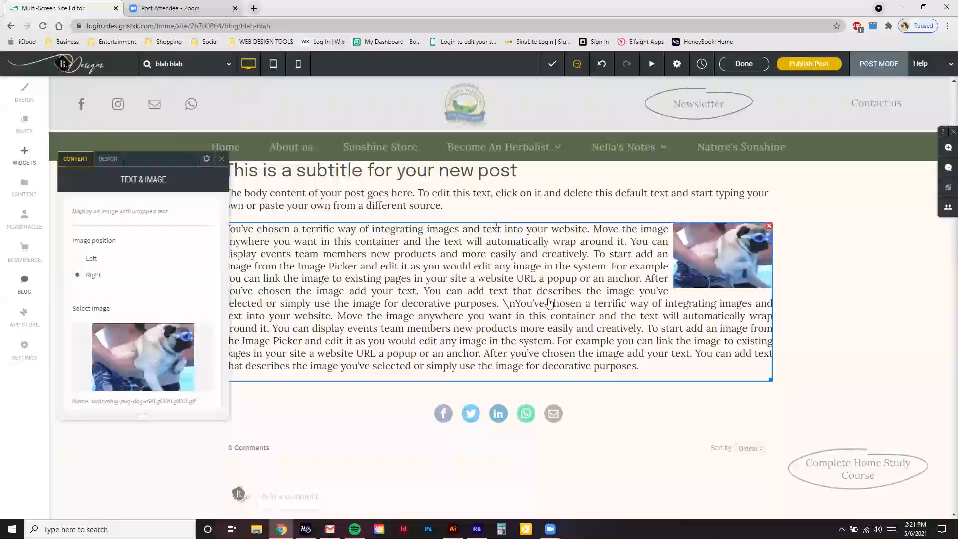
scroll(151, 284, down, 3)
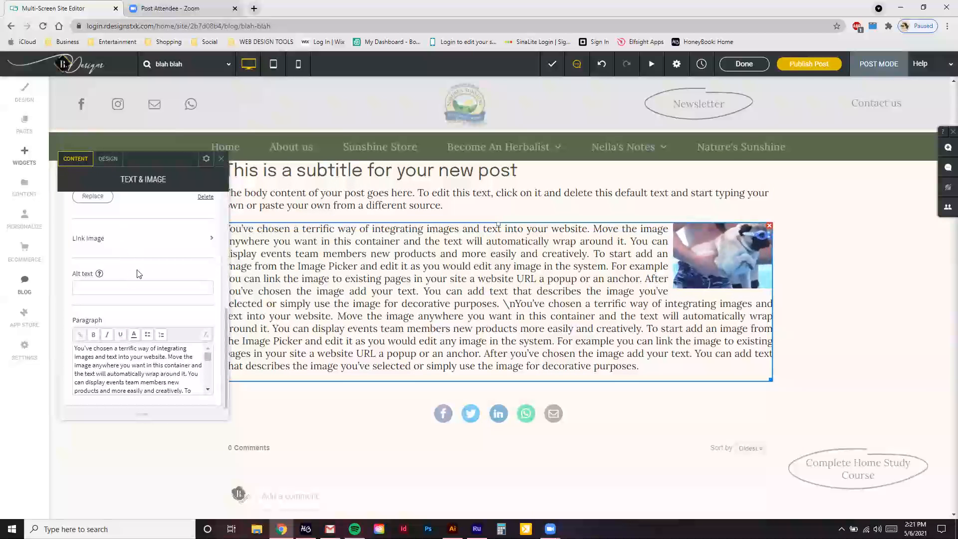
scroll(139, 274, up, 5)
scroll(145, 290, down, 3)
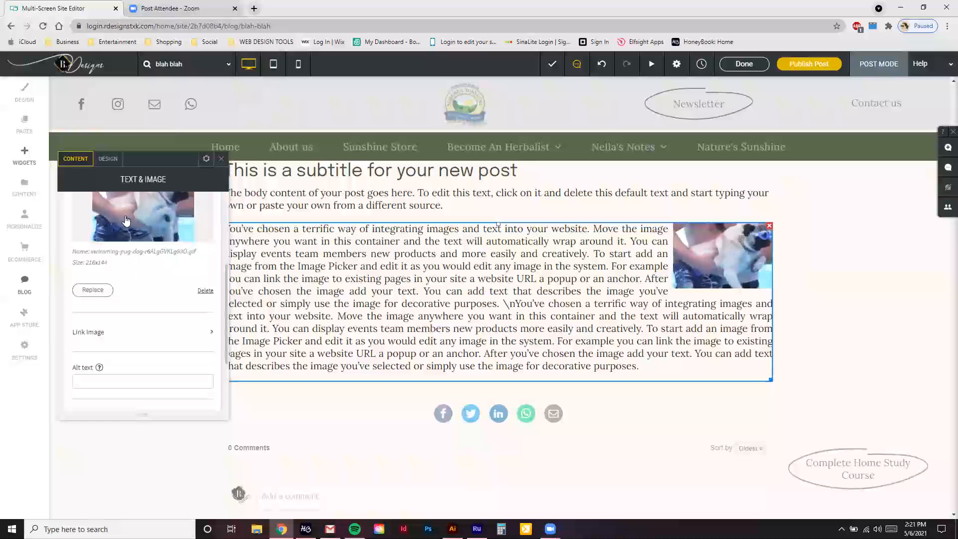
scroll(145, 279, down, 2)
scroll(160, 377, down, 3)
scroll(150, 374, up, 3)
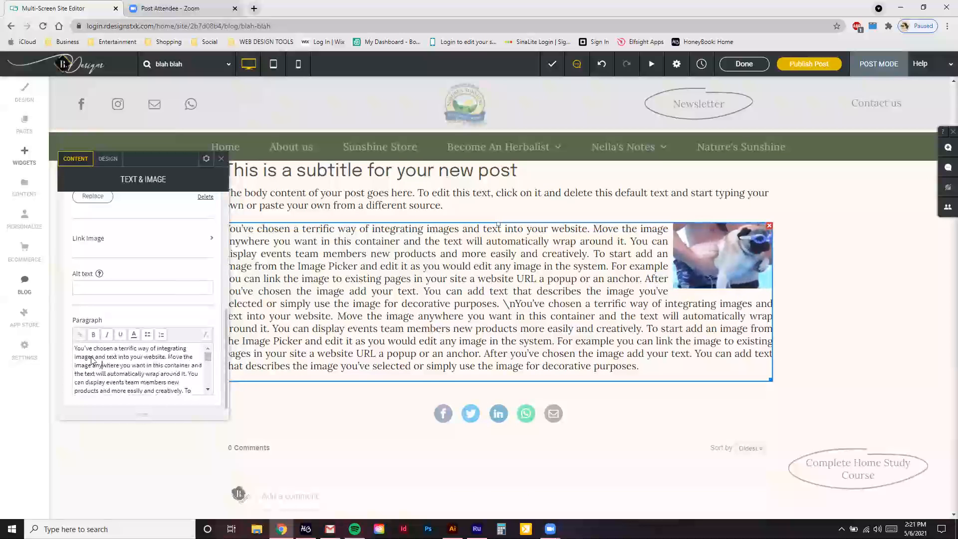
drag(75, 352, 152, 456)
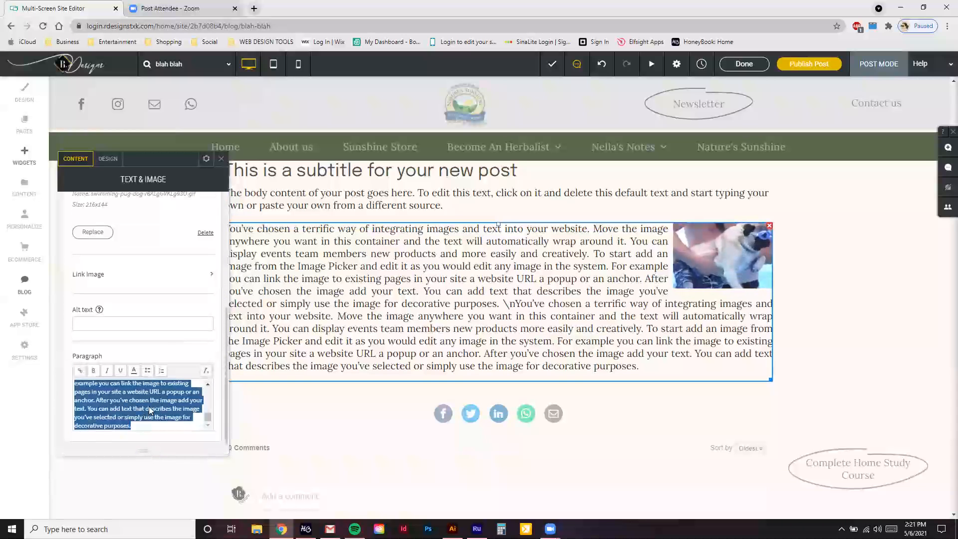
scroll(138, 409, up, 5)
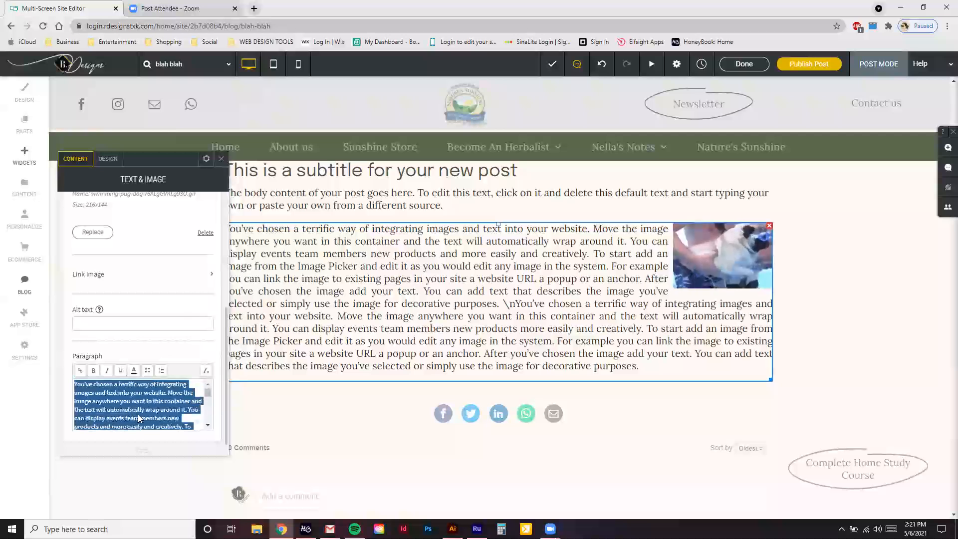
scroll(155, 403, down, 5)
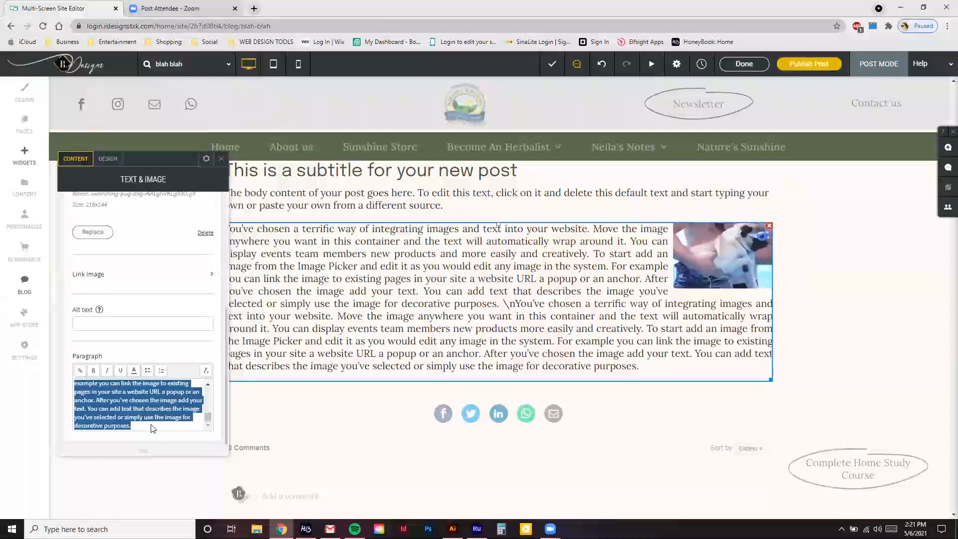
click(151, 429)
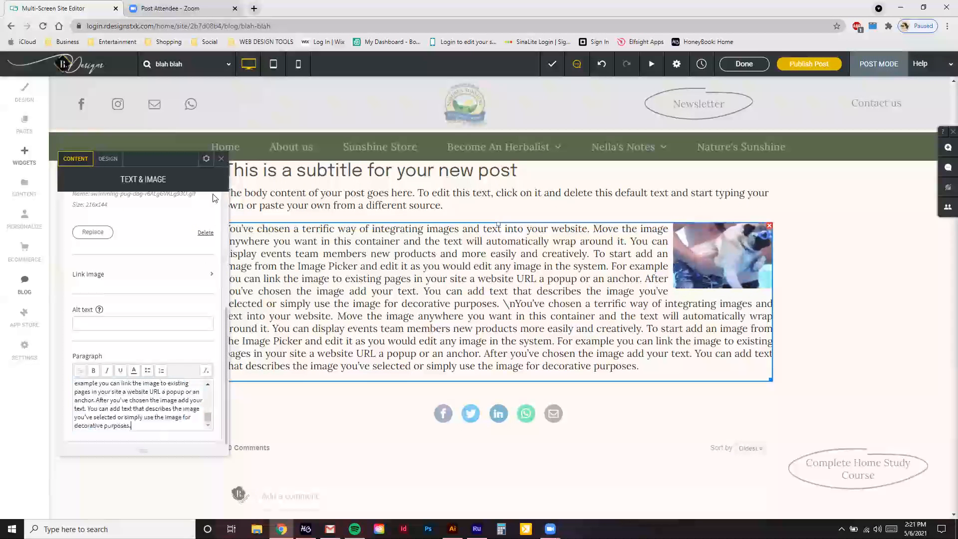
click(221, 160)
Drag a new Text & Image block below the pug block and close its settings.
click(25, 155)
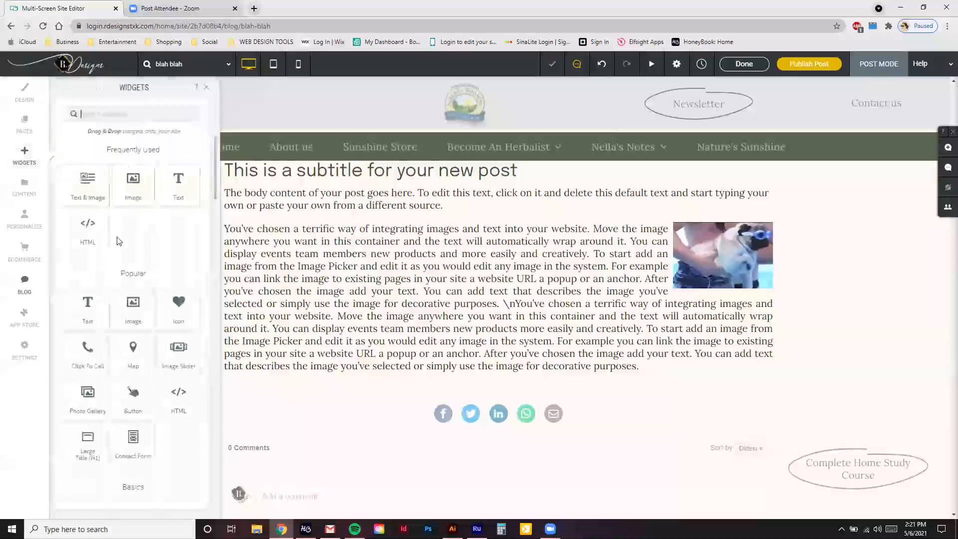
drag(88, 186, 416, 378)
scroll(423, 378, down, 7)
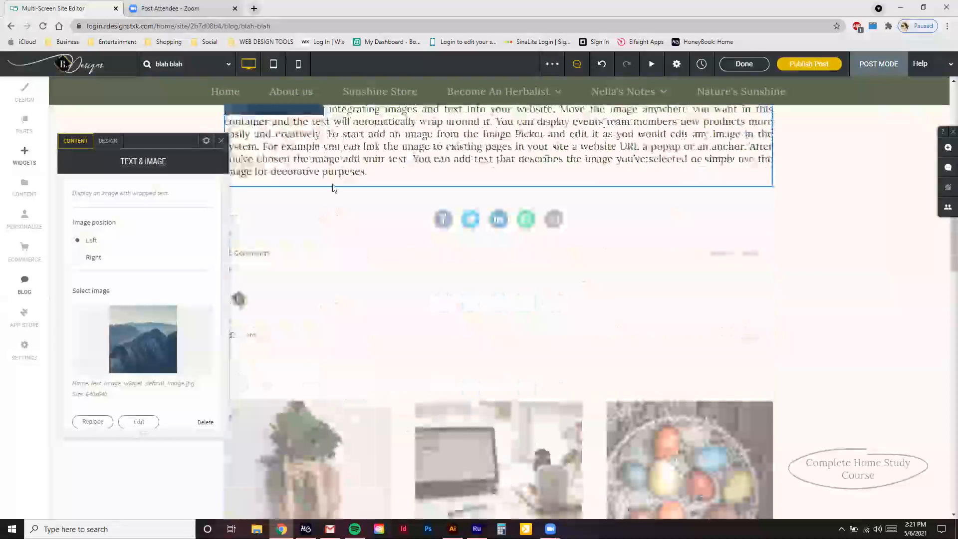
scroll(380, 293, up, 3)
scroll(140, 349, down, 4)
scroll(142, 400, down, 2)
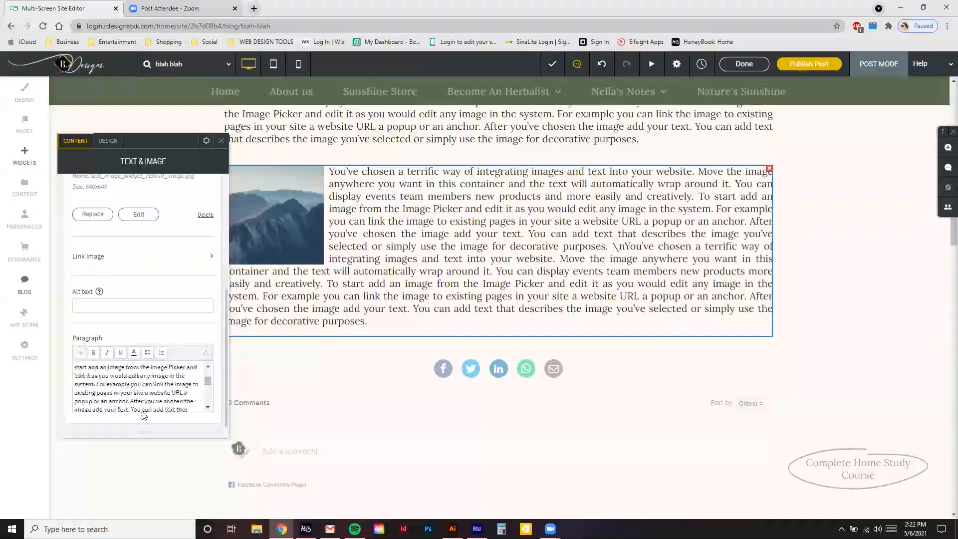
scroll(159, 404, up, 6)
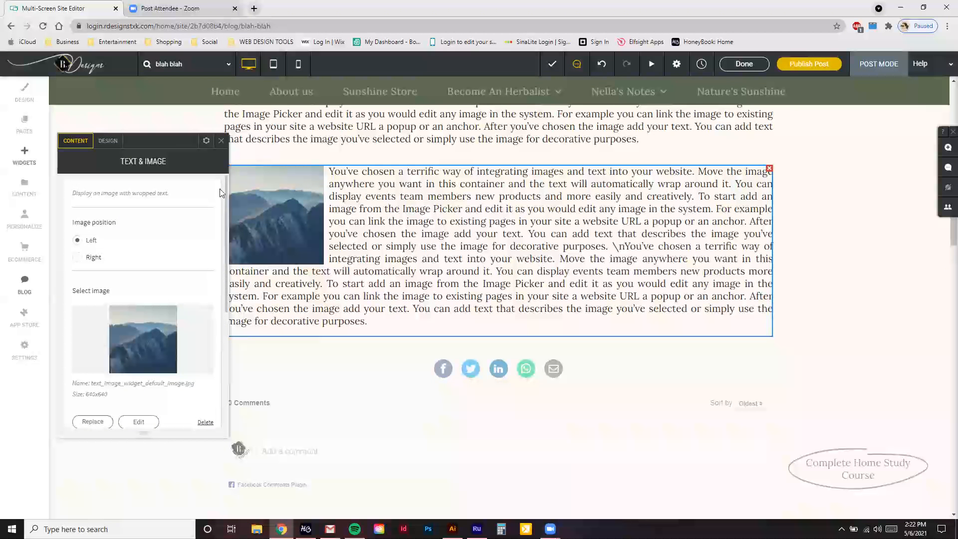
click(221, 141)
Review the pug and mountain blocks on the page and reopen the widgets list.
scroll(637, 245, up, 3)
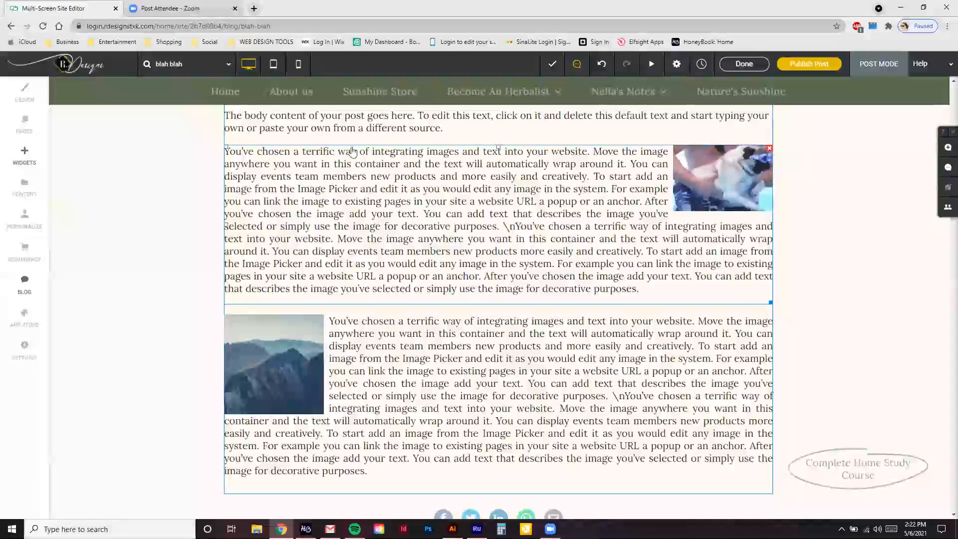
scroll(363, 406, up, 4)
scroll(363, 405, down, 5)
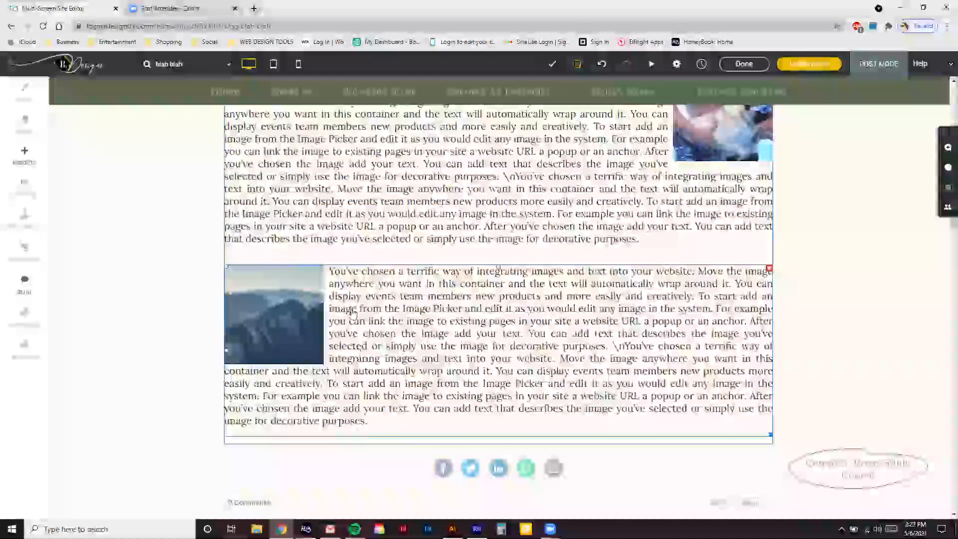
scroll(364, 284, down, 4)
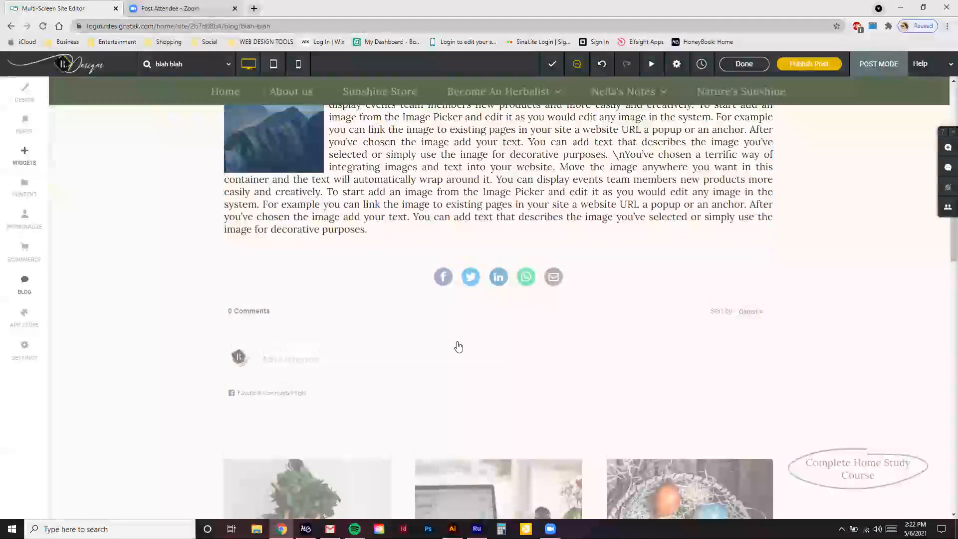
scroll(450, 325, up, 6)
scroll(451, 325, up, 3)
scroll(466, 307, down, 4)
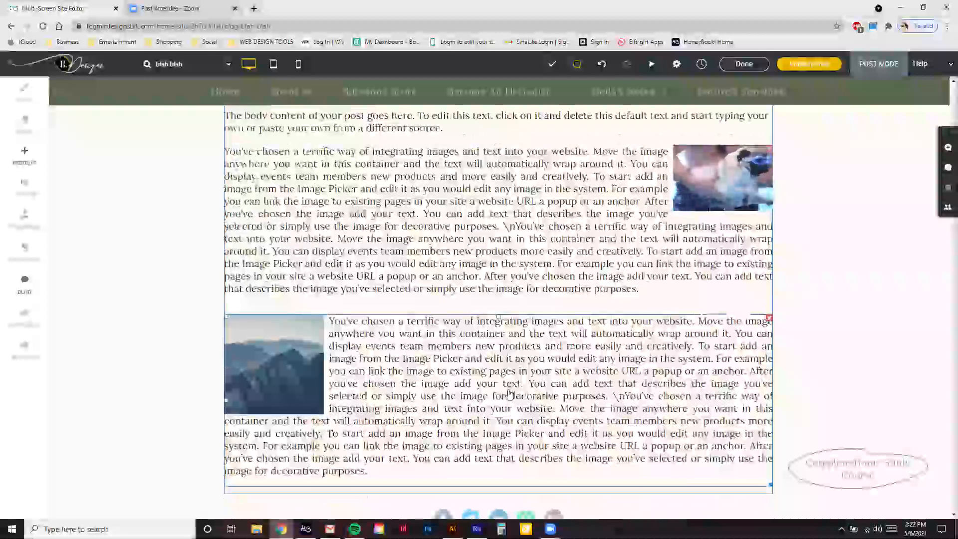
click(25, 155)
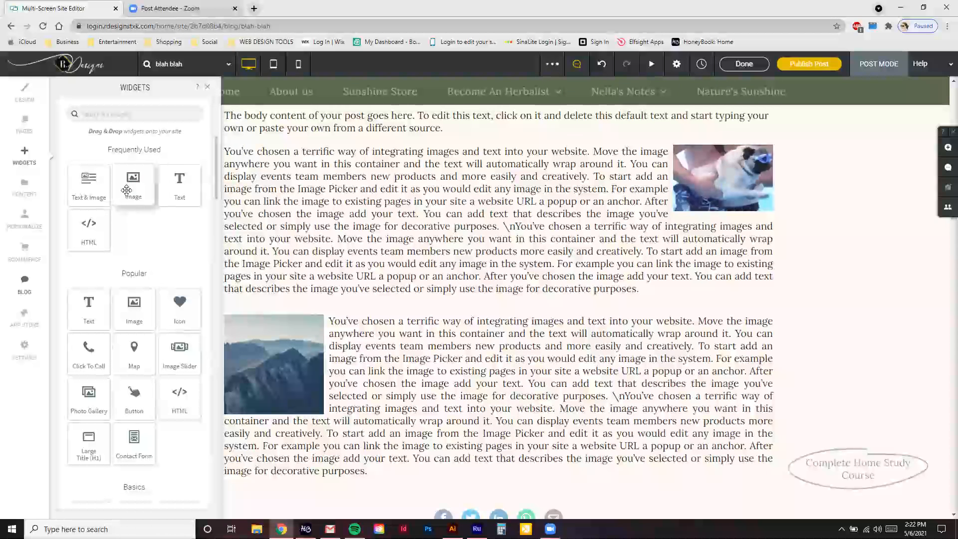
Drop an Image block between the two blocks and fill it with the Giphy pug GIF.
drag(193, 231, 395, 296)
drag(489, 320, 491, 321)
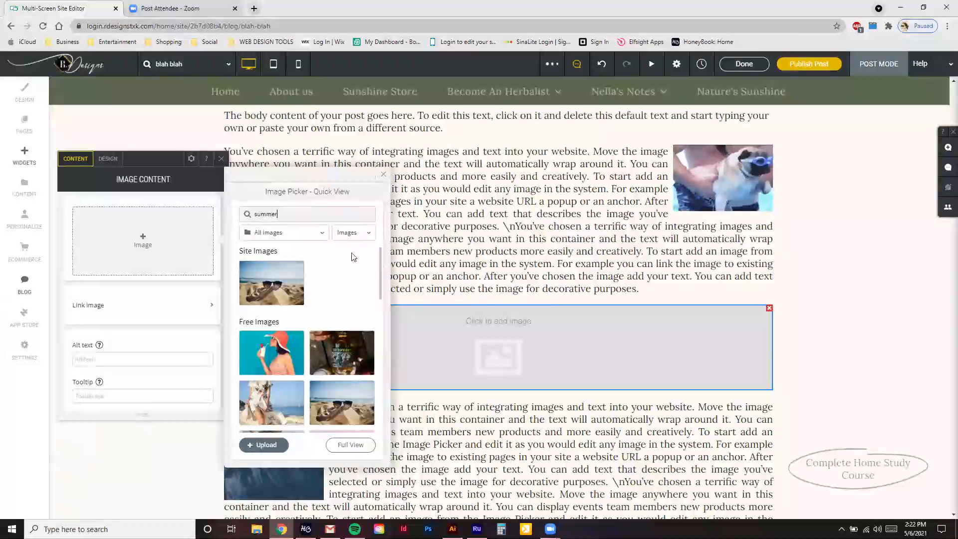
click(355, 283)
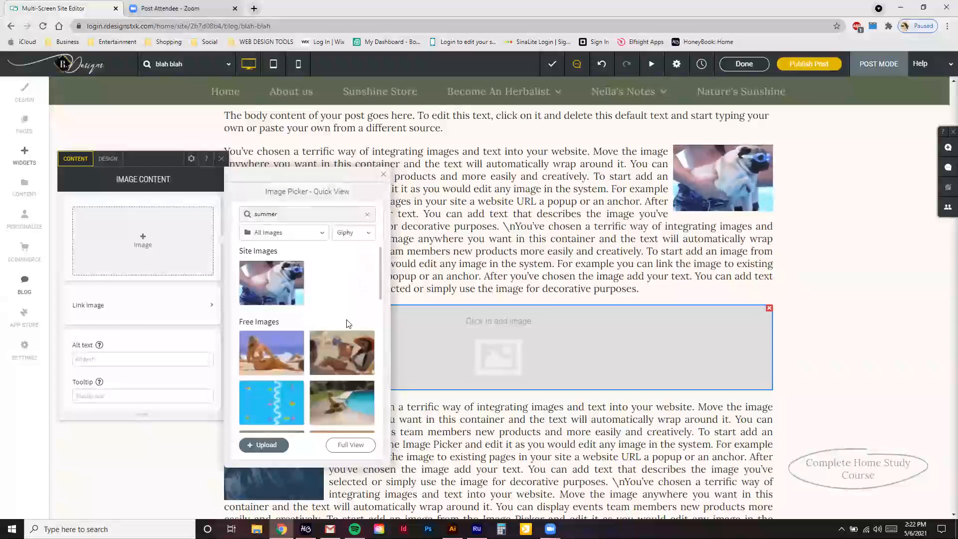
click(272, 283)
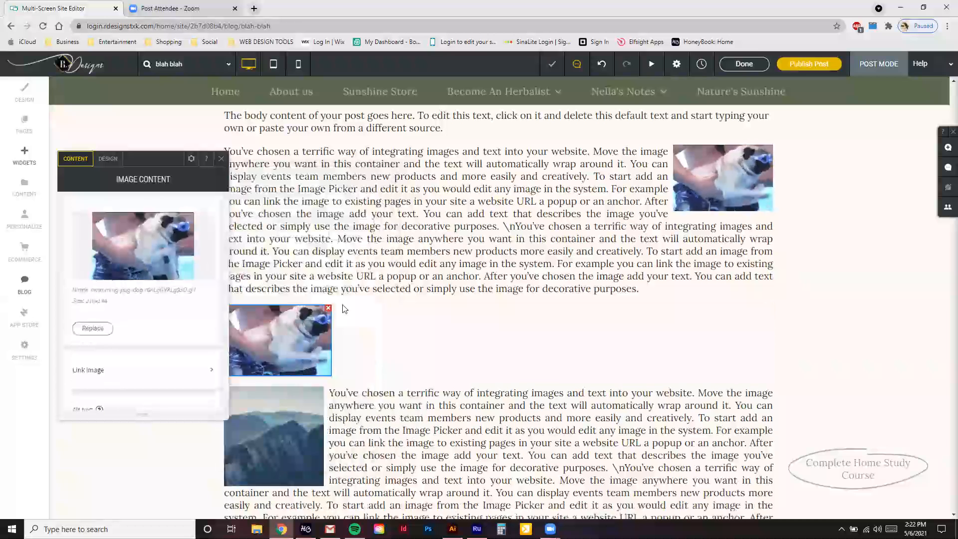
scroll(164, 333, down, 2)
scroll(162, 332, up, 3)
scroll(140, 191, up, 1)
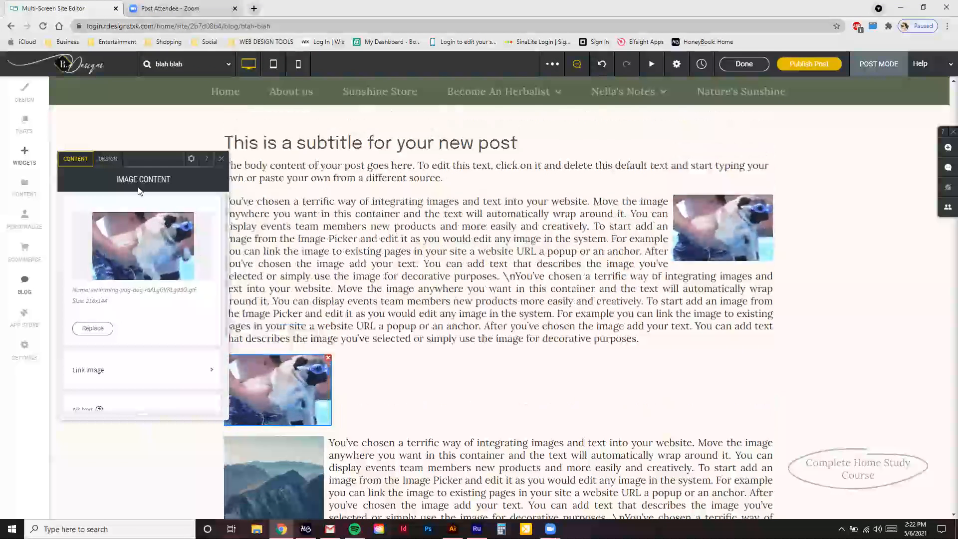
Widen the pug image to 795px in its Design settings.
click(107, 159)
scroll(162, 289, down, 2)
drag(155, 306, 146, 306)
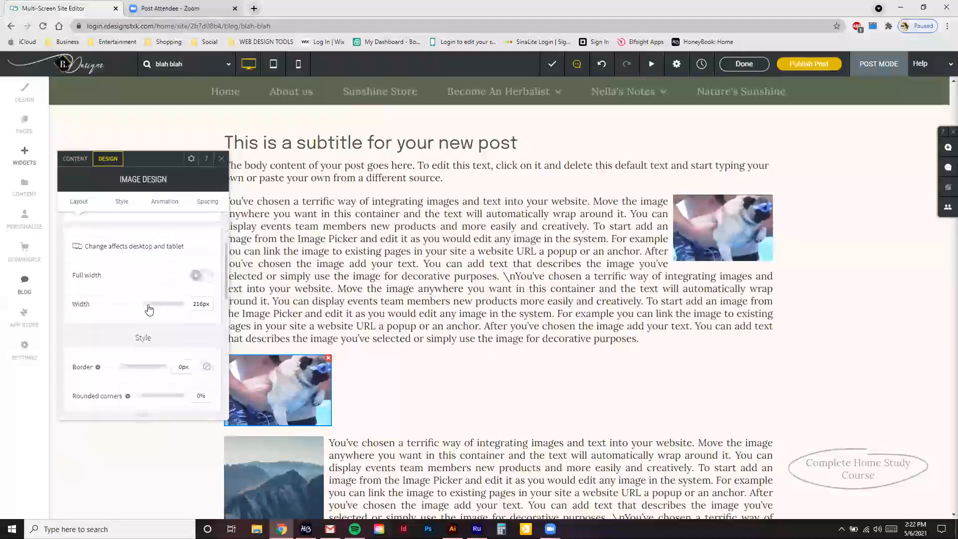
click(74, 158)
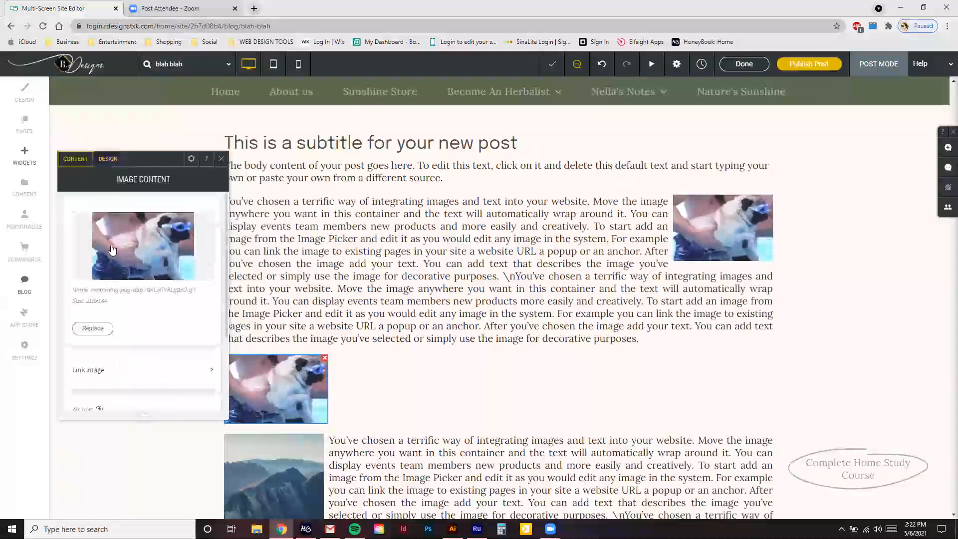
click(107, 160)
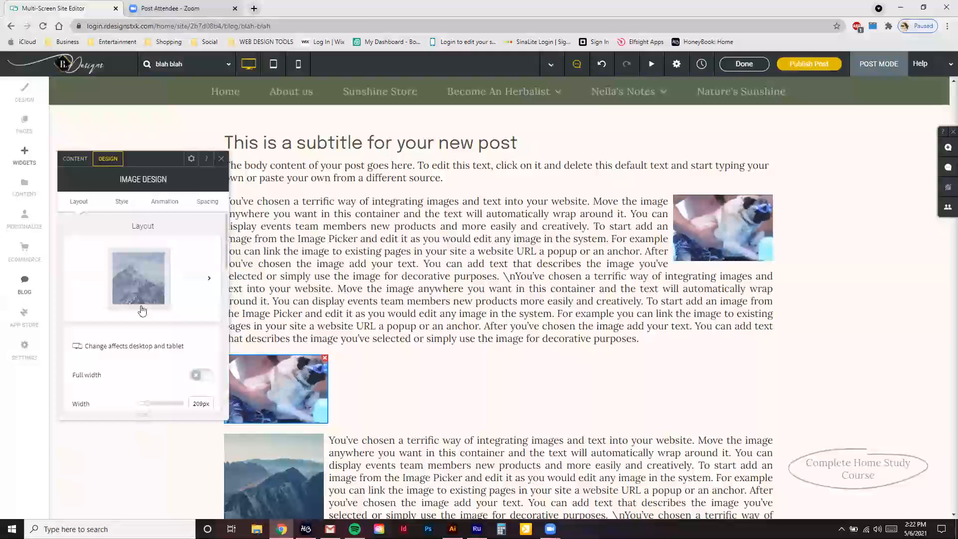
scroll(145, 241, down, 2)
mouse_move(145, 303)
mouse_down()
mouse_move(175, 311)
mouse_move(157, 313)
mouse_up()
Close the image design settings and delete the pug image.
click(293, 204)
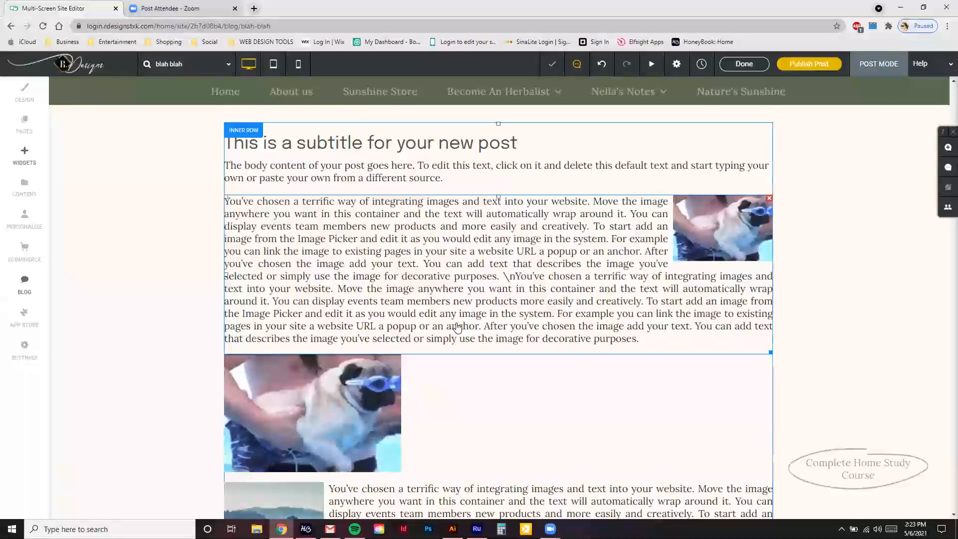
scroll(410, 285, down, 3)
click(398, 212)
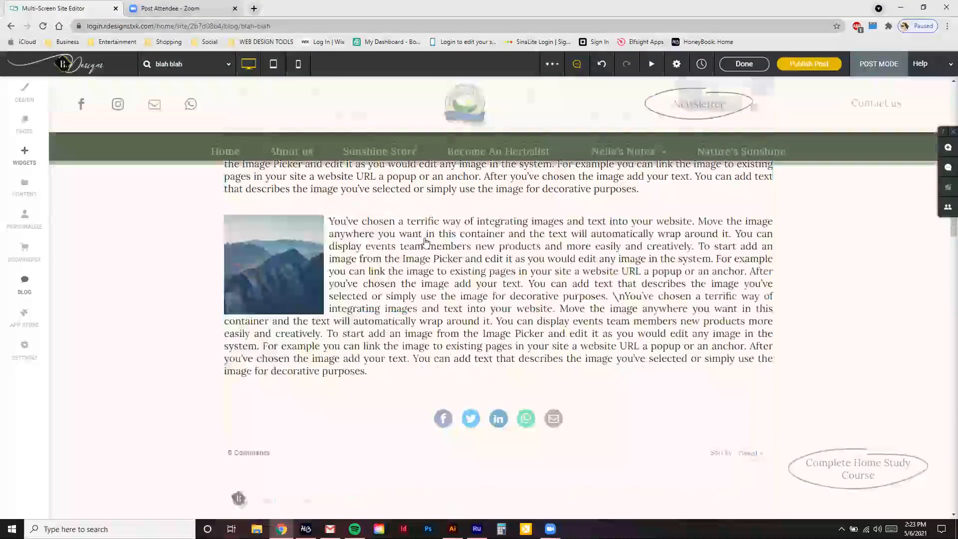
scroll(439, 349, up, 4)
scroll(441, 351, down, 5)
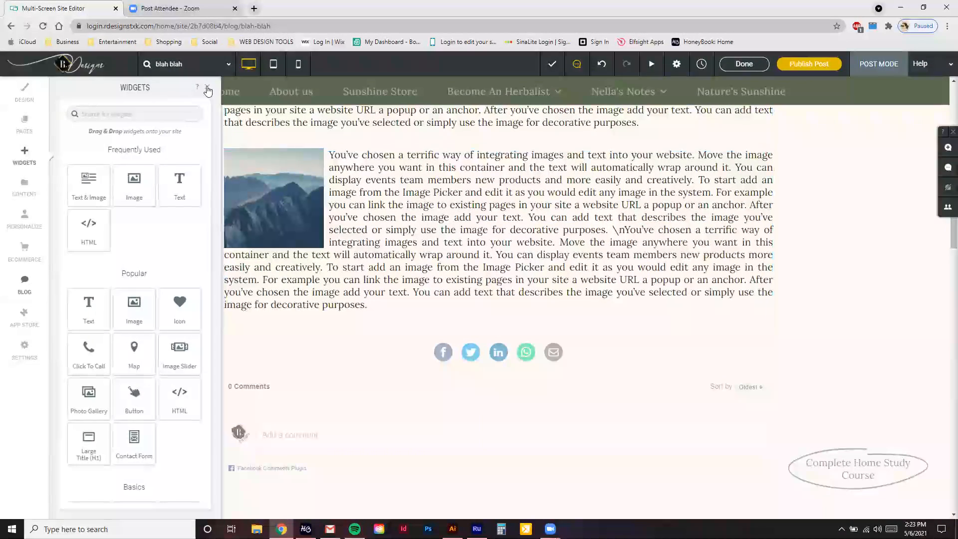
Close the widgets list and delete both Text & Image blocks.
click(208, 91)
scroll(605, 332, up, 6)
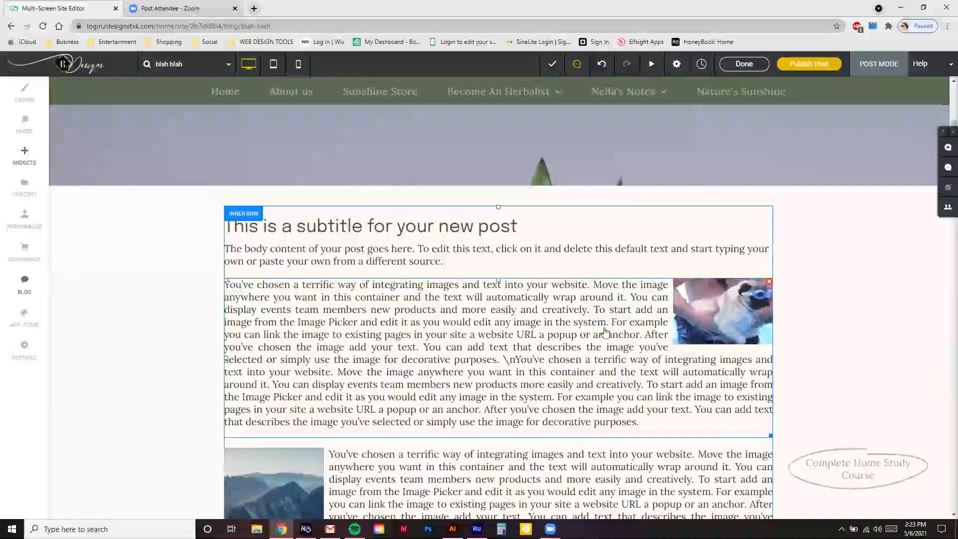
click(769, 282)
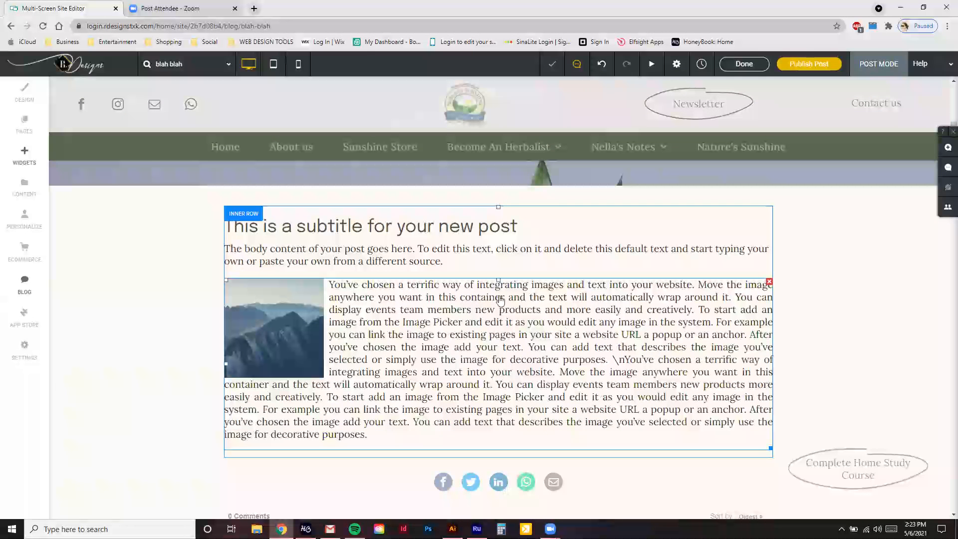
click(769, 282)
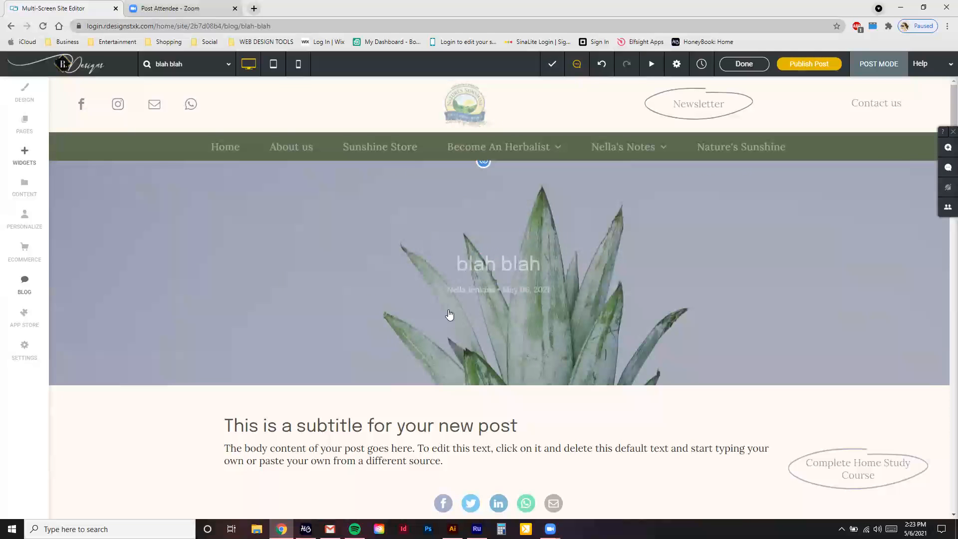
scroll(482, 363, down, 5)
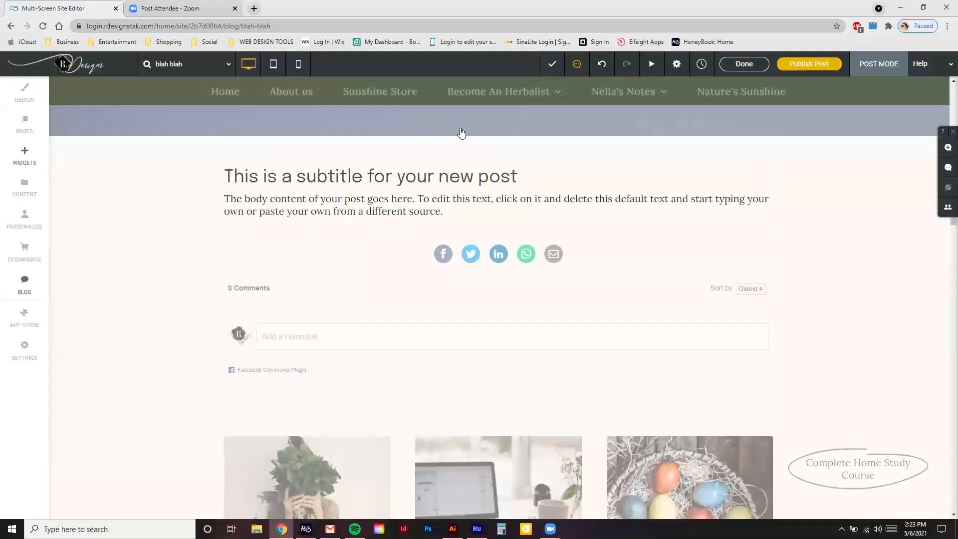
scroll(520, 304, up, 5)
scroll(479, 399, down, 3)
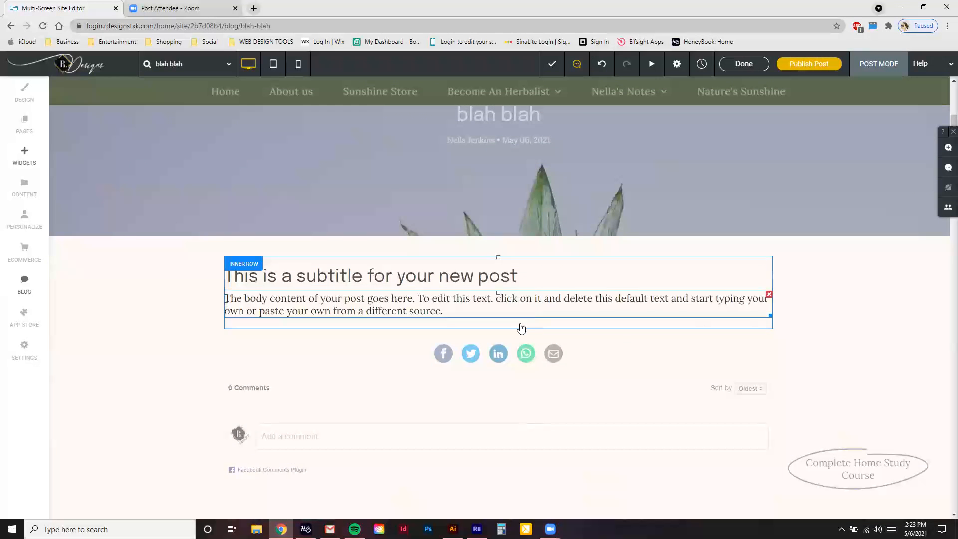
scroll(374, 387, up, 2)
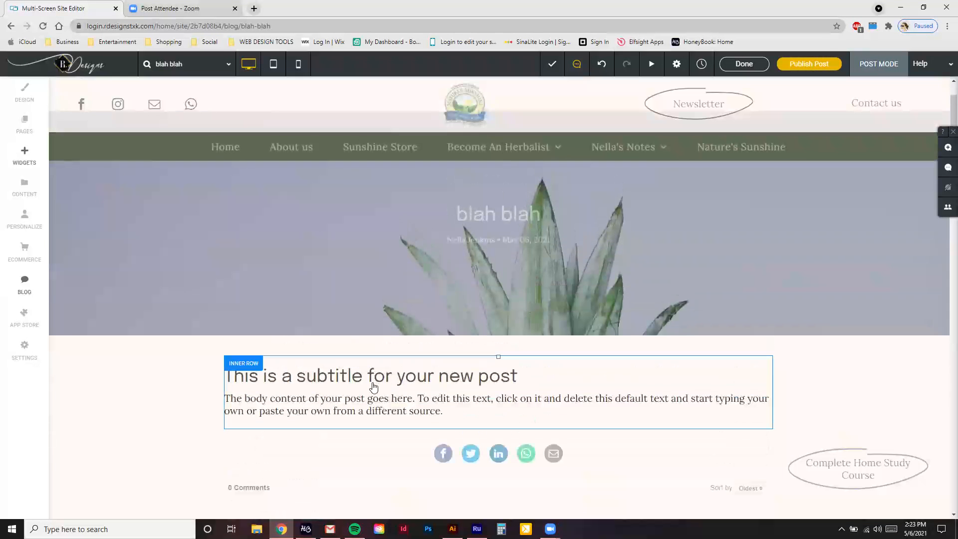
Select all of the body text, then finish editing it.
click(392, 410)
key(ctrl+a)
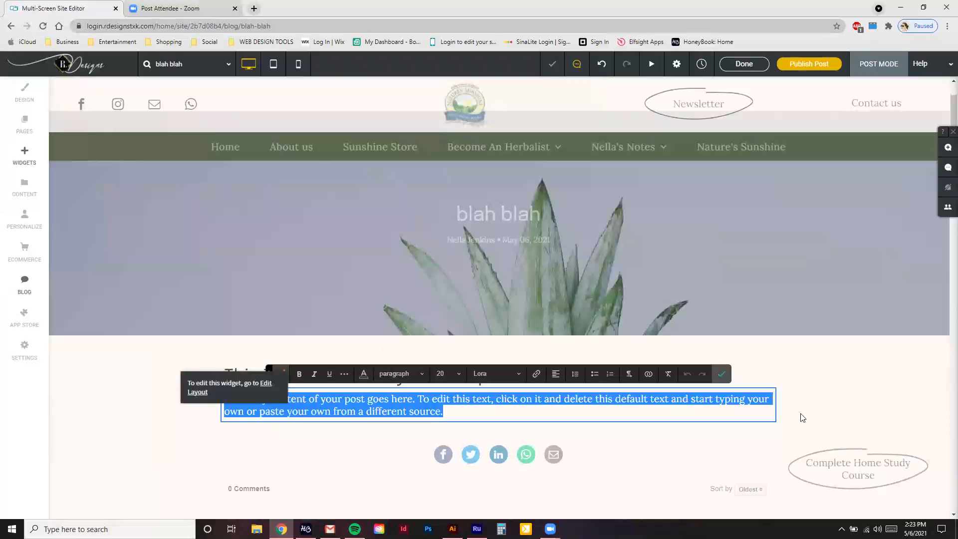
click(722, 374)
scroll(332, 332, down, 3)
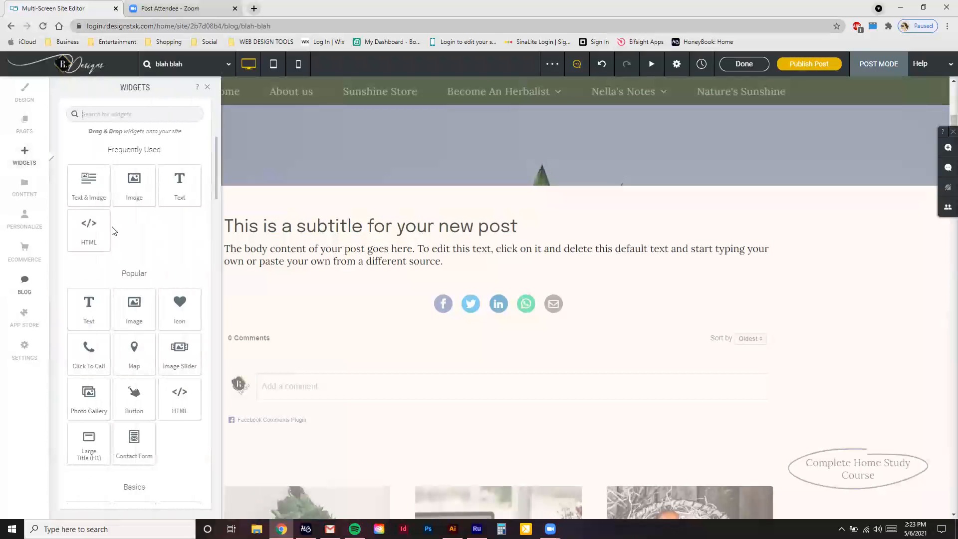
Add an empty image placeholder and a 'New Paragraph' text block below the body text.
drag(133, 187, 472, 299)
click(379, 174)
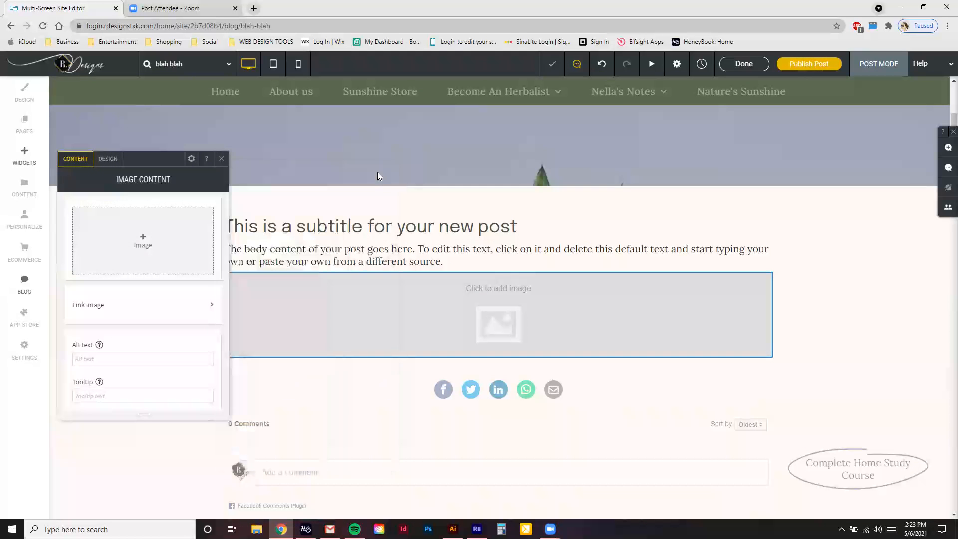
click(218, 159)
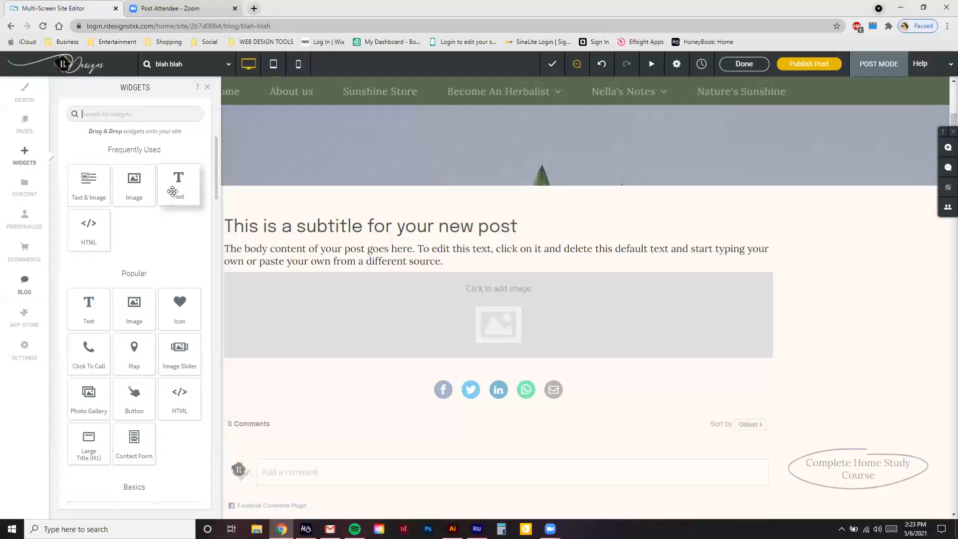
drag(179, 180, 480, 381)
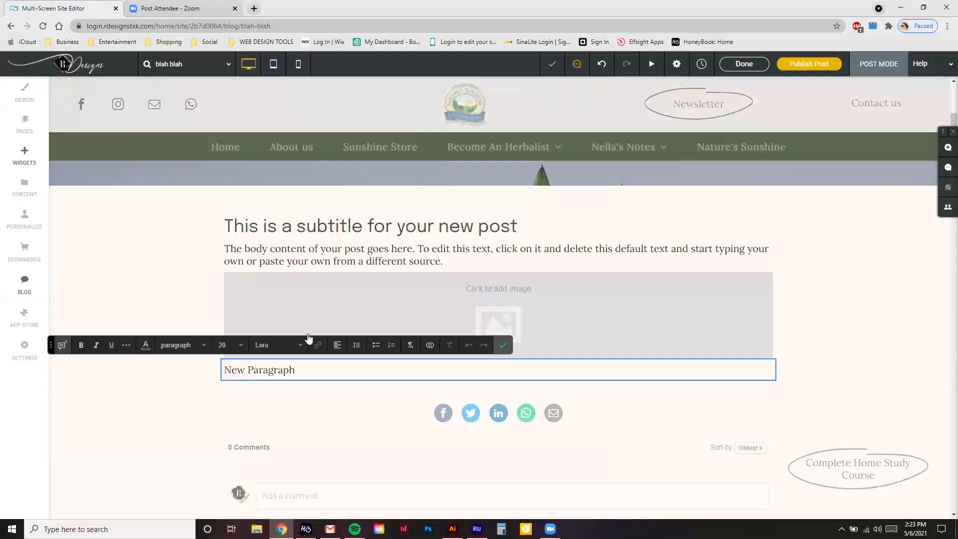
drag(168, 374, 318, 376)
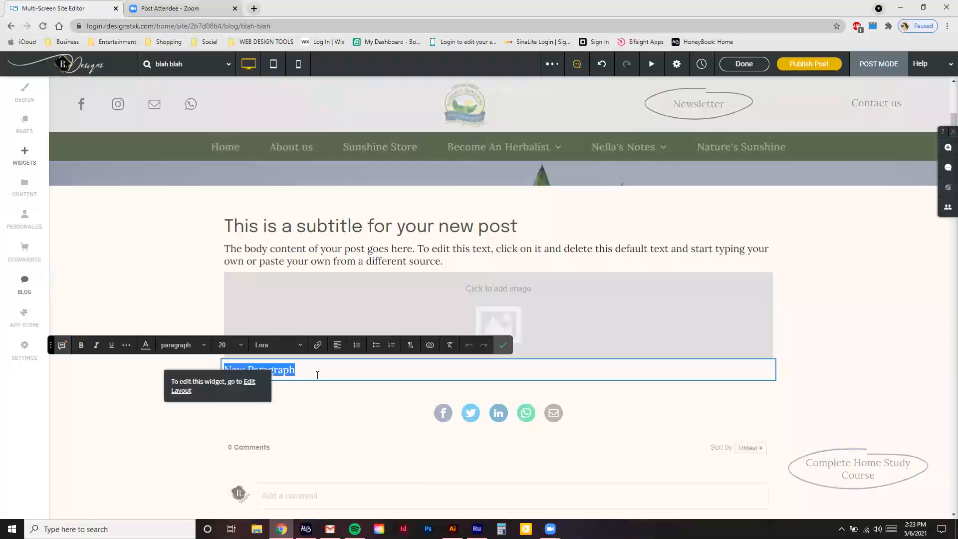
click(310, 401)
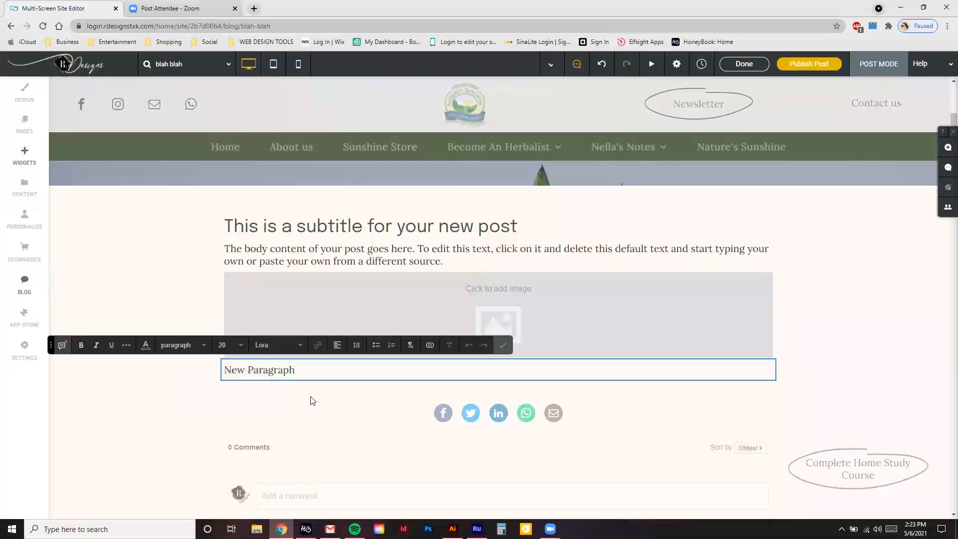
click(504, 347)
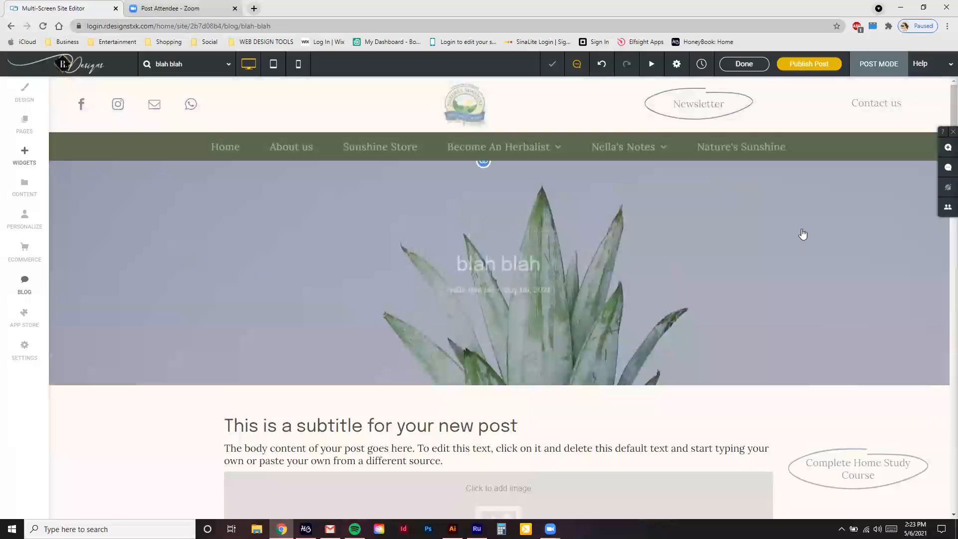
Review the blah blah post and publish it with Publish Post.
scroll(349, 349, down, 10)
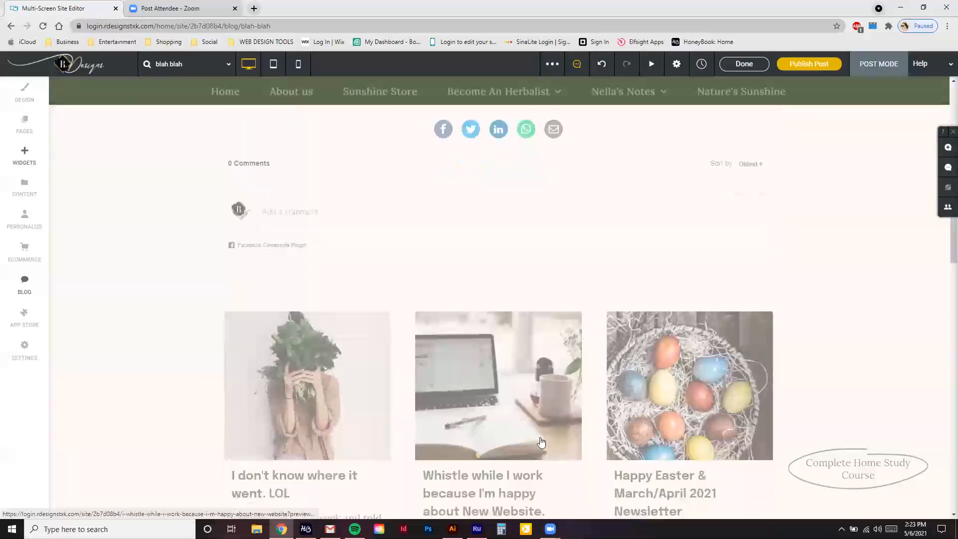
scroll(182, 305, up, 7)
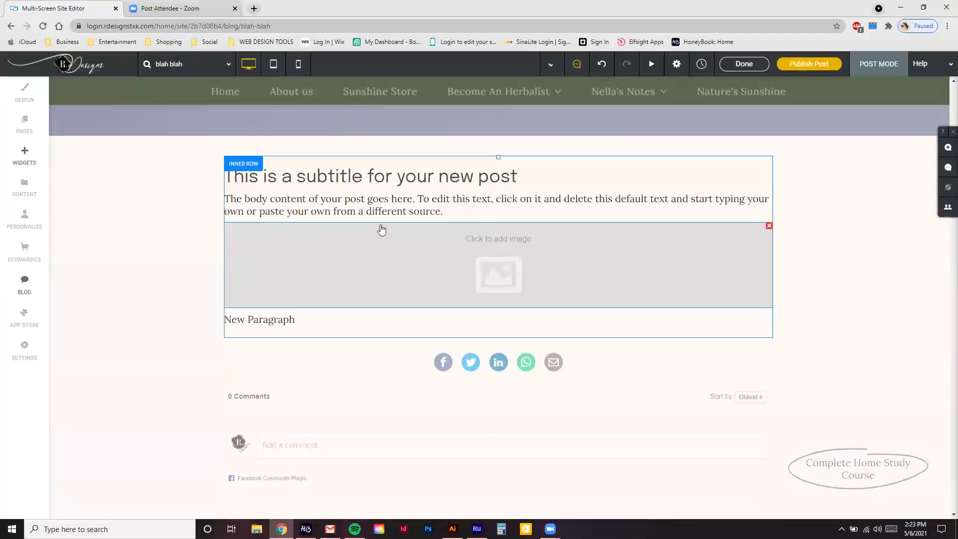
scroll(567, 464, down, 6)
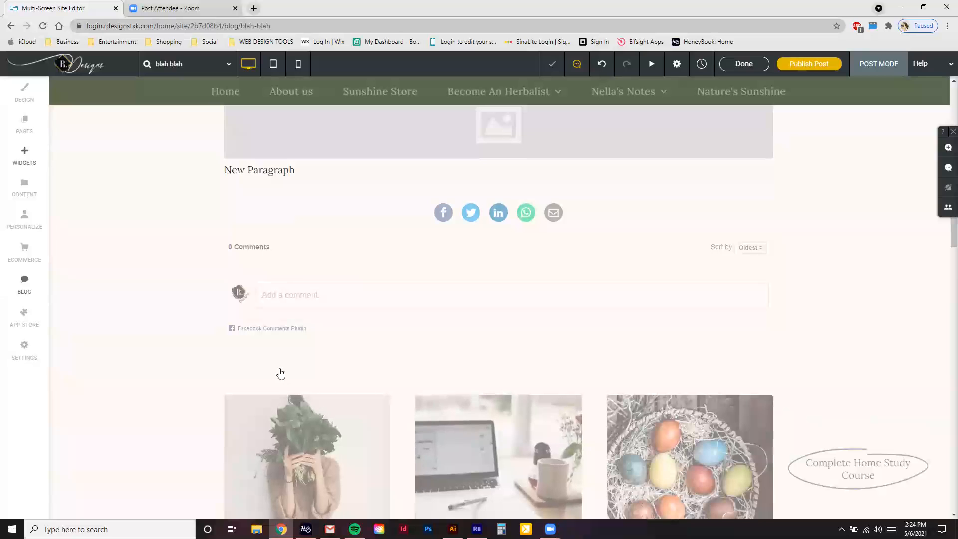
scroll(586, 280, up, 10)
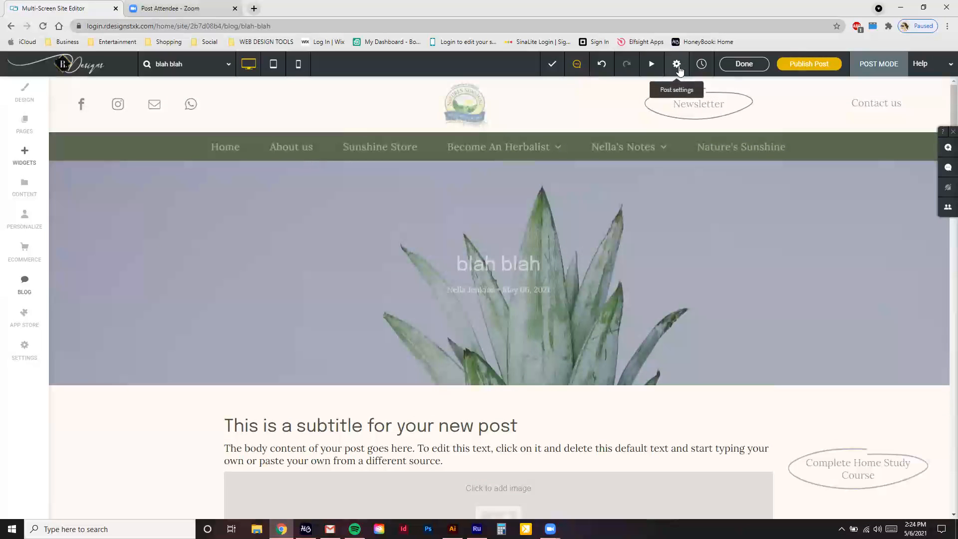
click(785, 65)
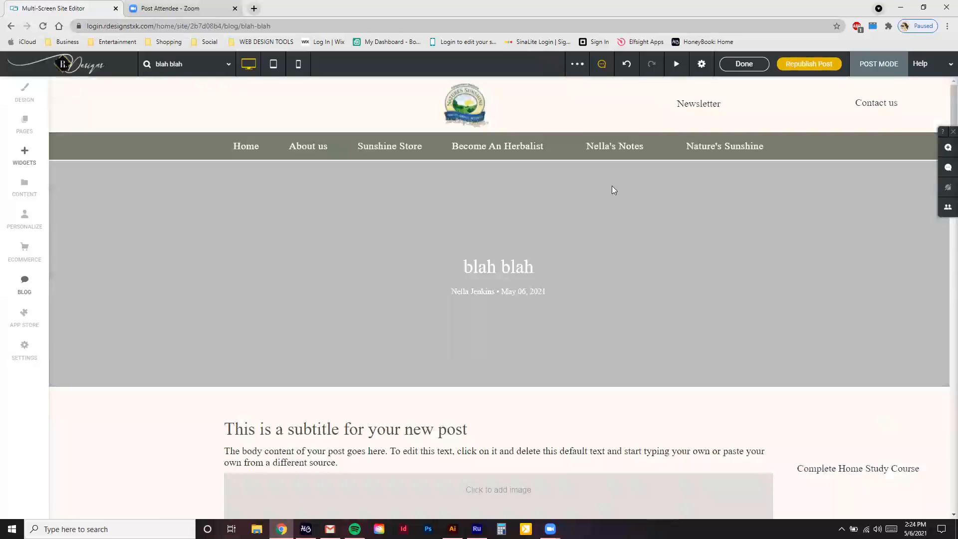
Scroll through the published post to check its contents.
scroll(519, 249, down, 6)
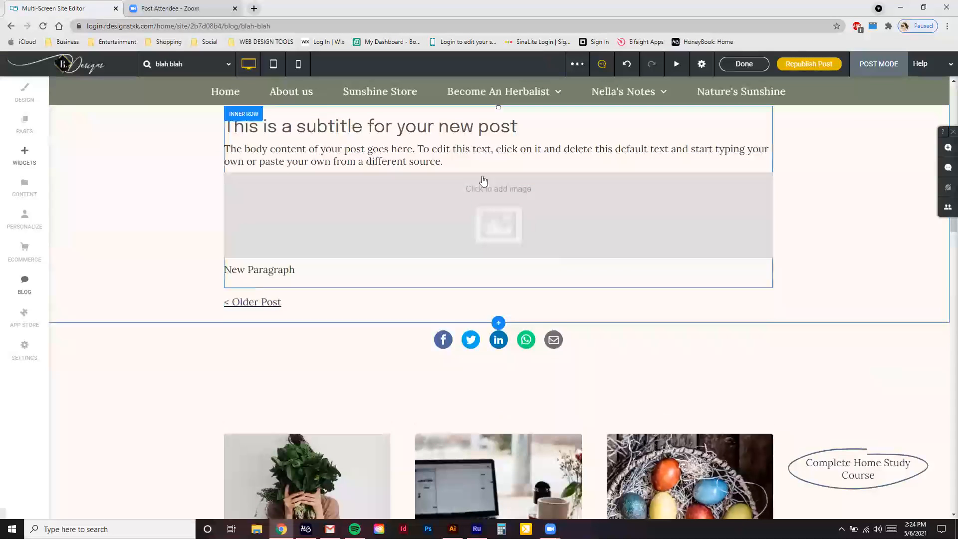
scroll(483, 296, down, 5)
scroll(522, 409, up, 6)
scroll(522, 409, up, 5)
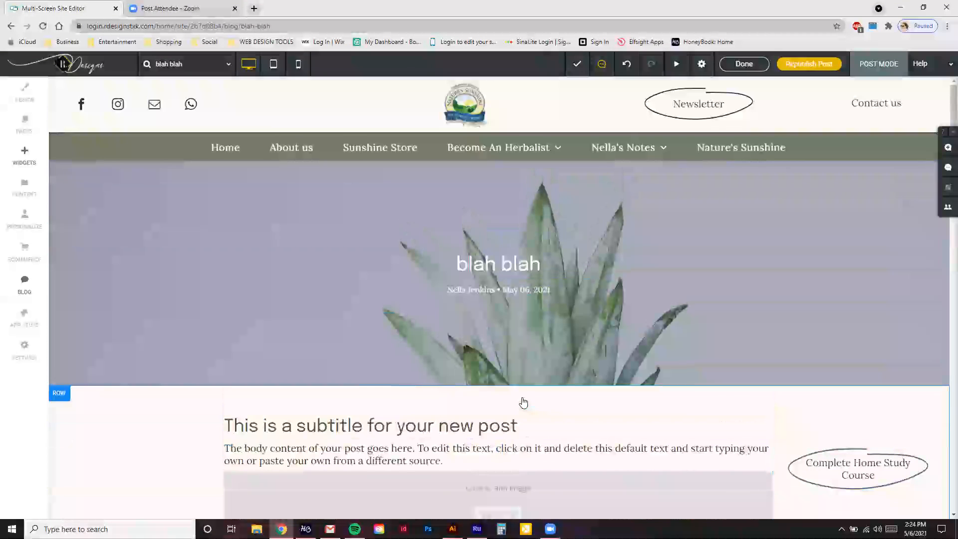
scroll(524, 350, down, 5)
scroll(674, 352, up, 5)
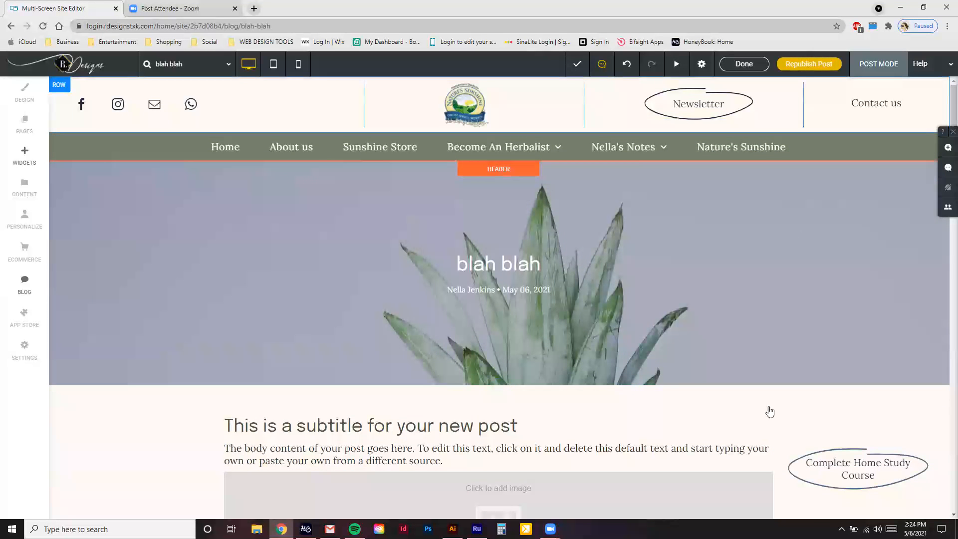
scroll(573, 489, down, 3)
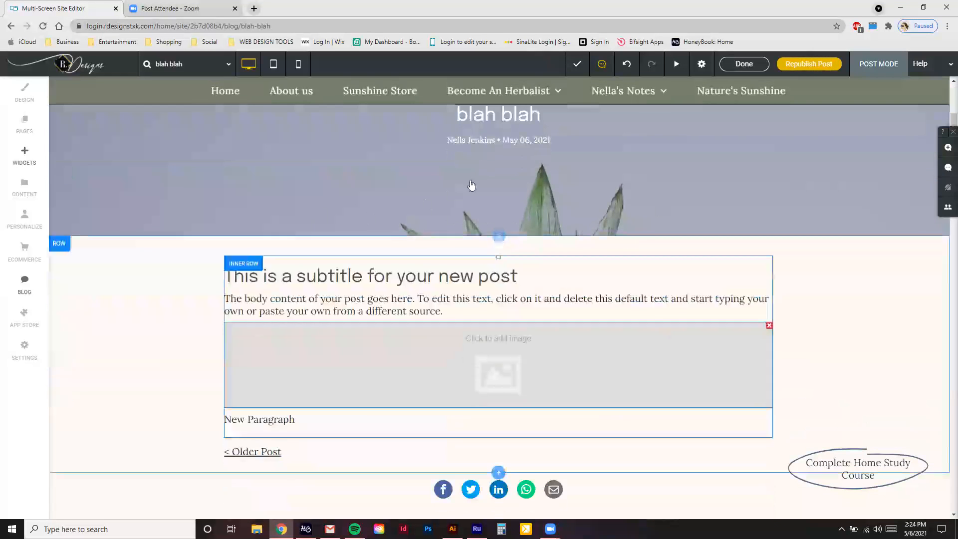
scroll(494, 250, up, 3)
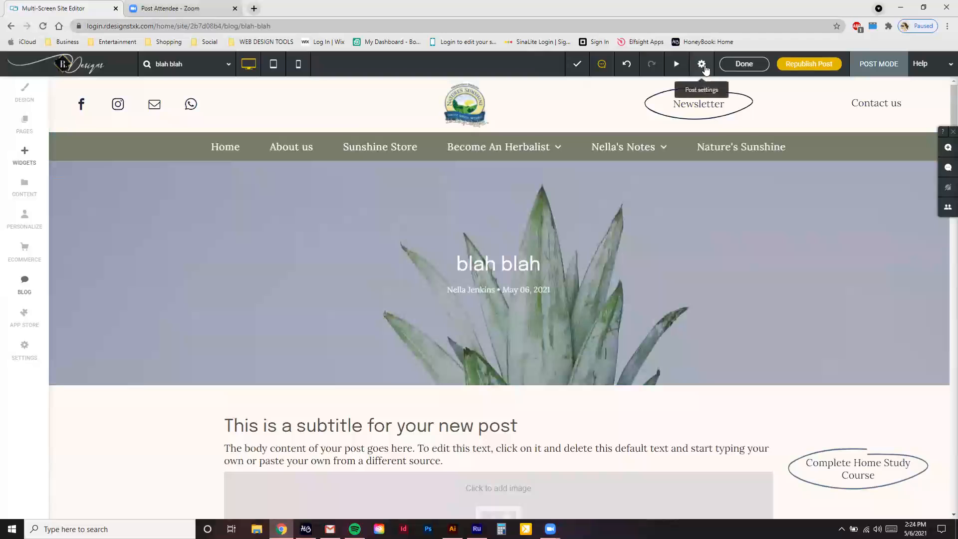
Check the blah blah post settings: May 06 2021 publish date, post details and metadata.
click(704, 66)
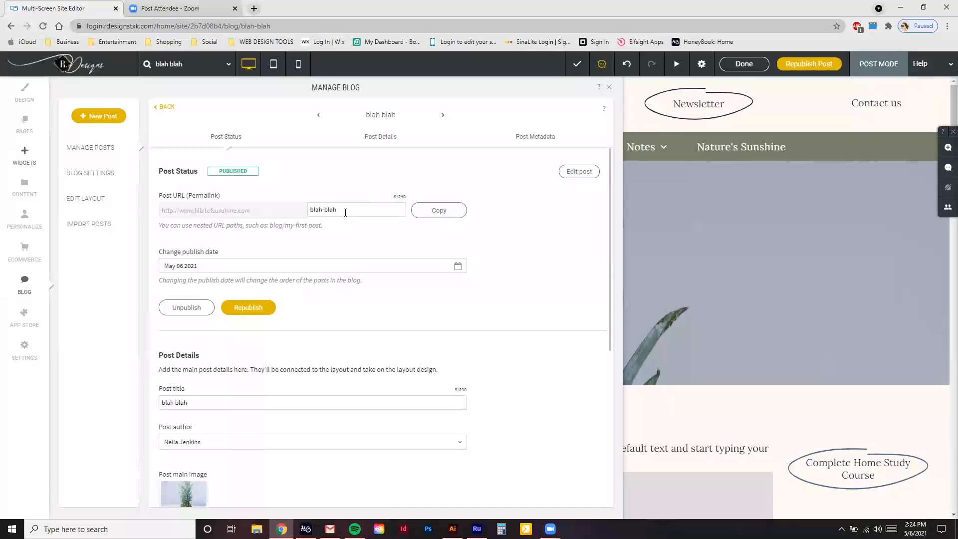
scroll(332, 285, down, 2)
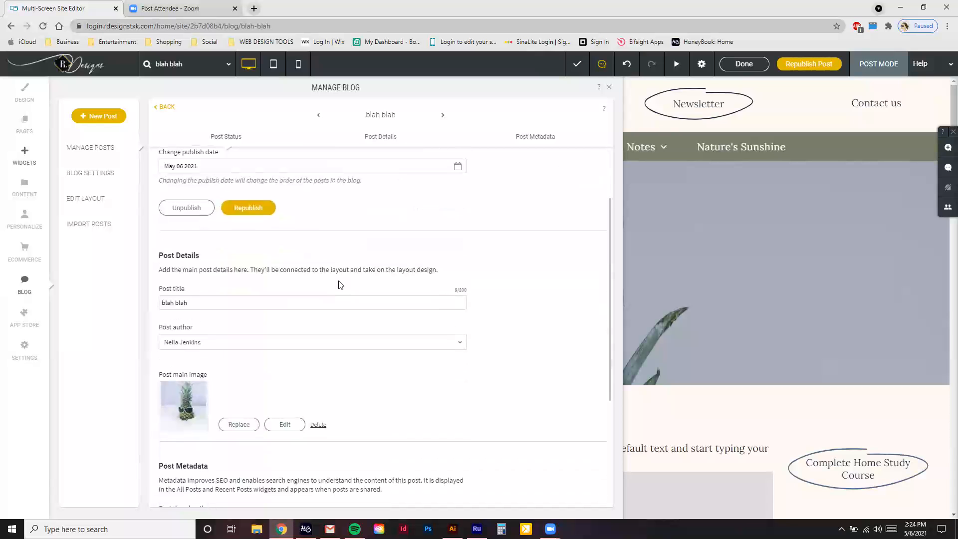
click(228, 168)
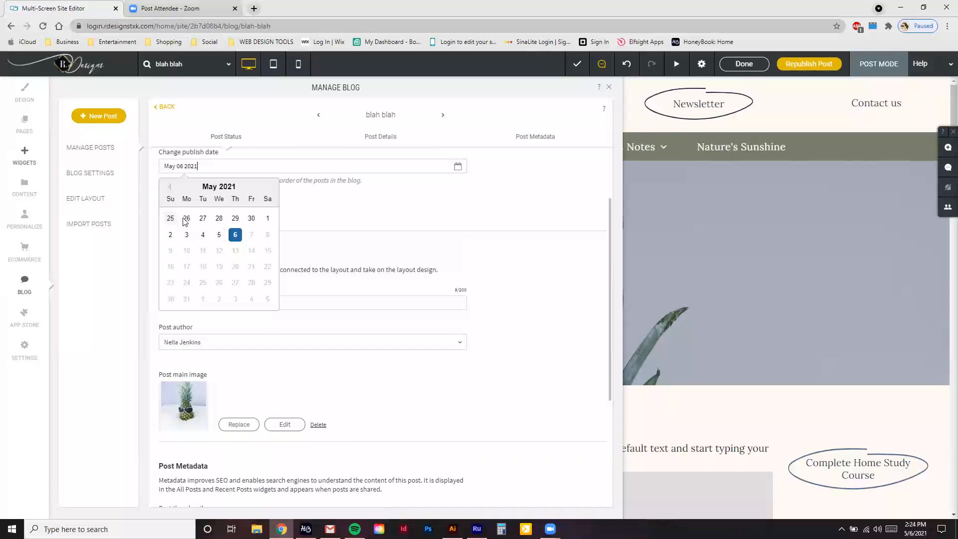
scroll(328, 227, down, 1)
click(348, 177)
scroll(346, 225, up, 1)
scroll(309, 240, down, 1)
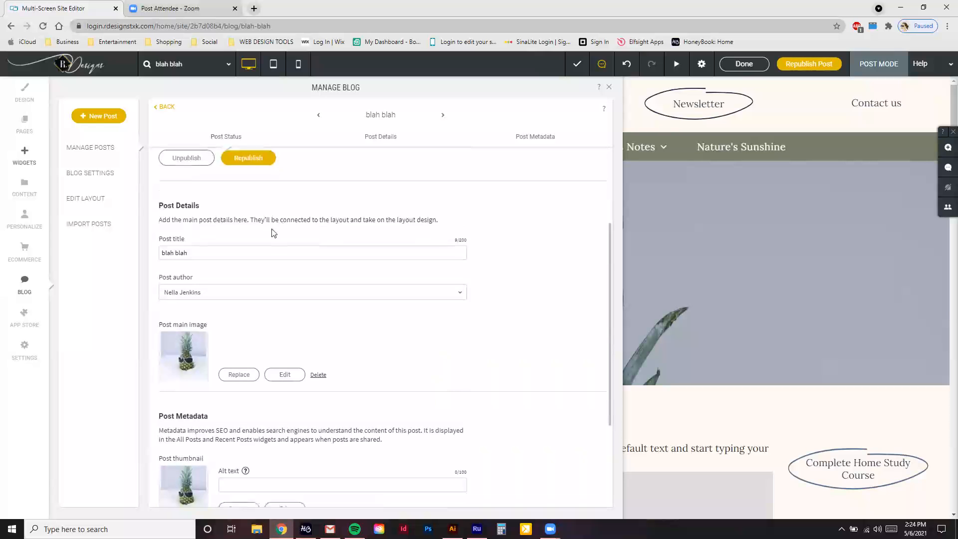
scroll(250, 226, down, 1)
scroll(229, 269, down, 3)
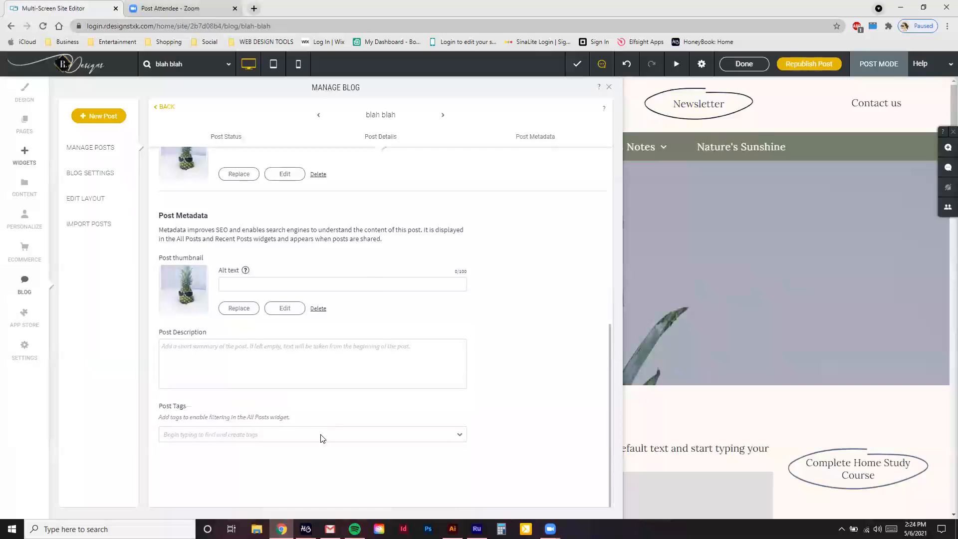
scroll(338, 225, up, 8)
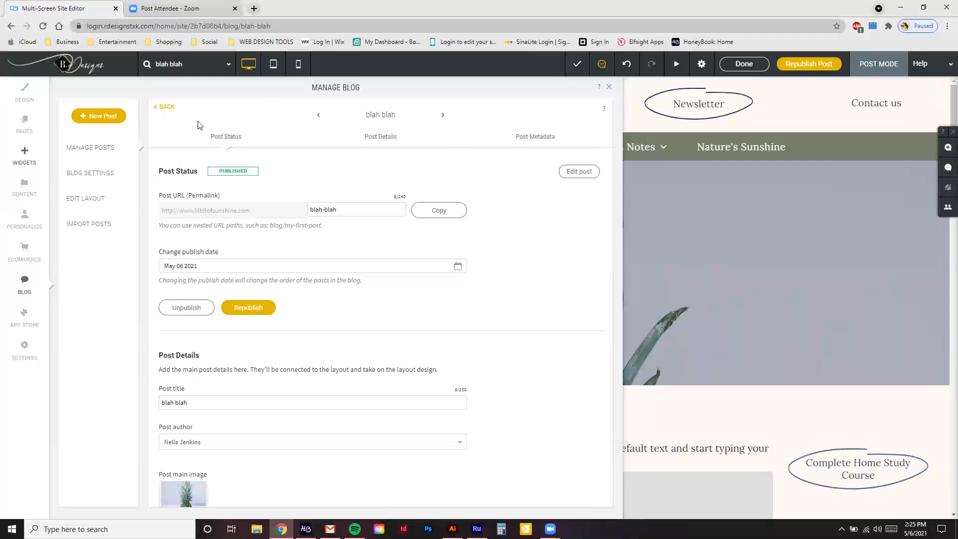
Delete the 'blah blah' post from Manage Posts, leaving 26 published posts.
click(166, 107)
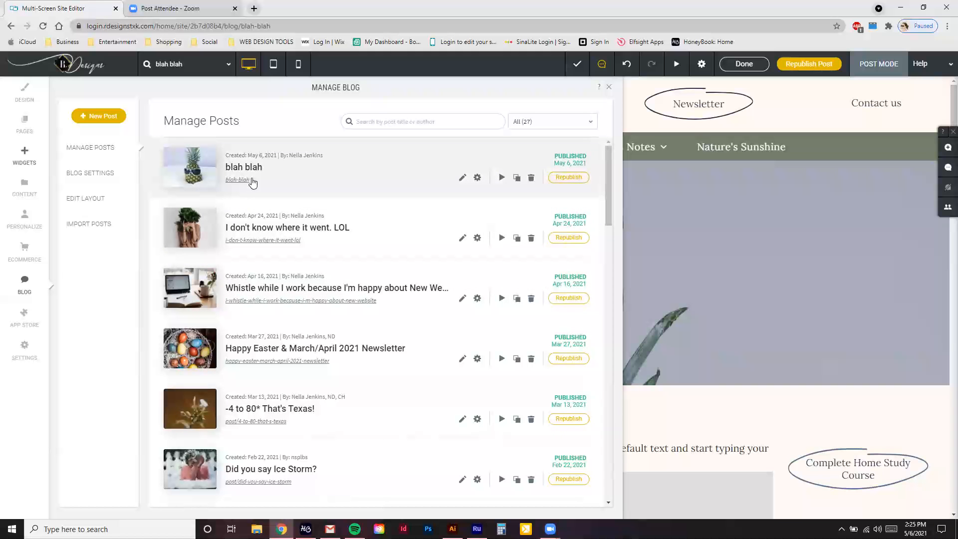
click(532, 181)
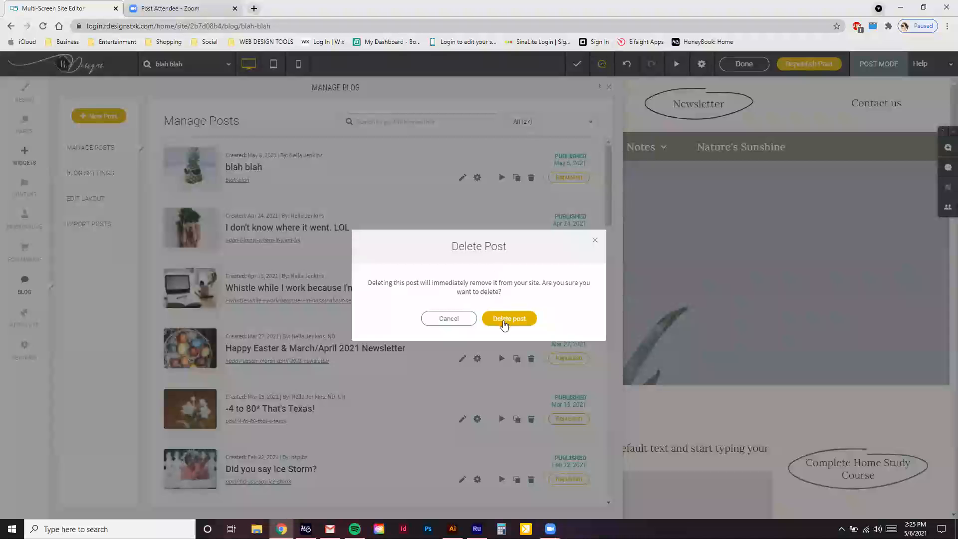
click(520, 324)
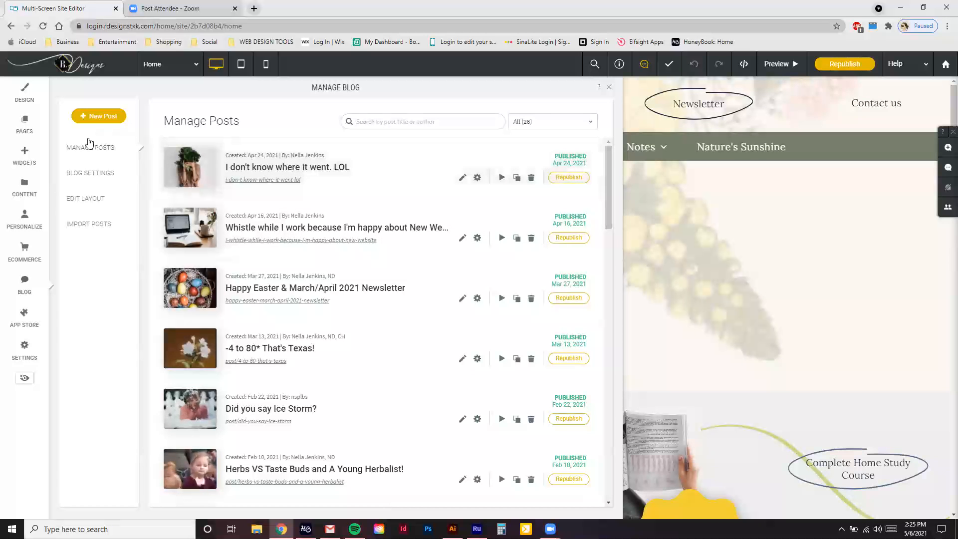
Open the 'I don't know where it went. LOL' post and scroll through its content.
click(462, 178)
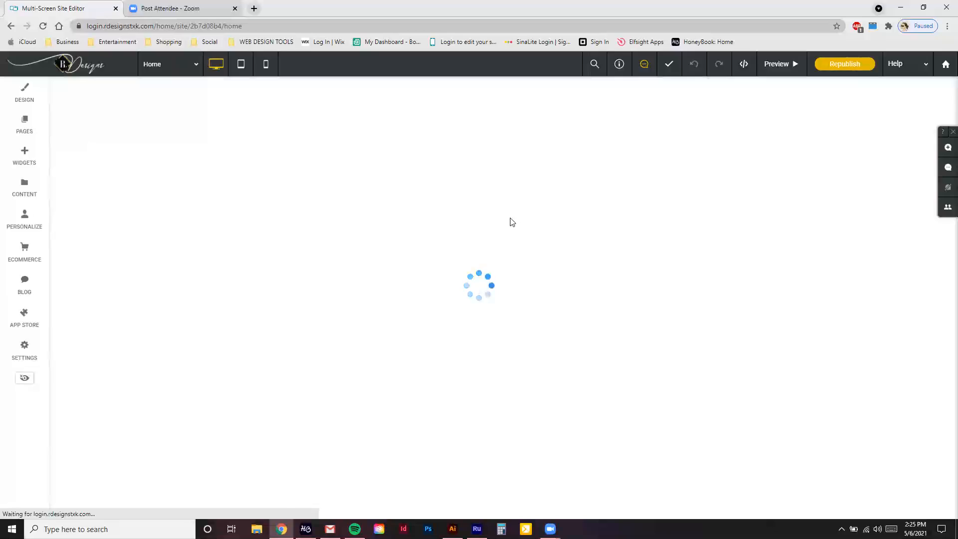
scroll(535, 229, down, 8)
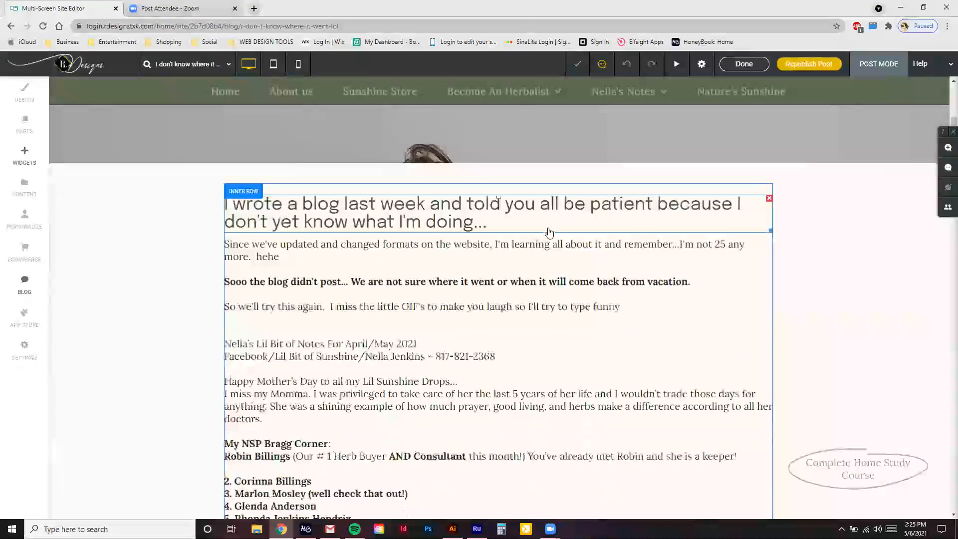
scroll(547, 258, down, 15)
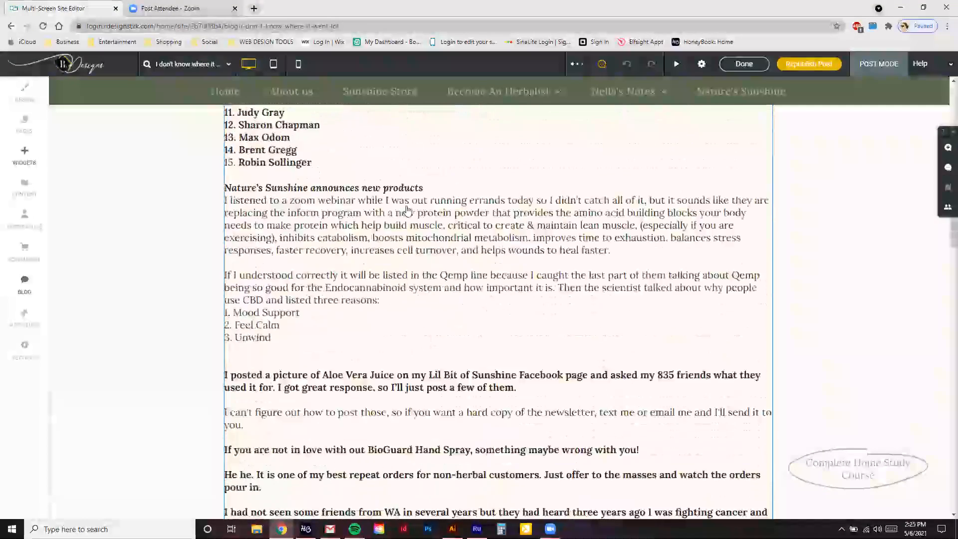
scroll(490, 259, down, 2)
scroll(492, 259, up, 6)
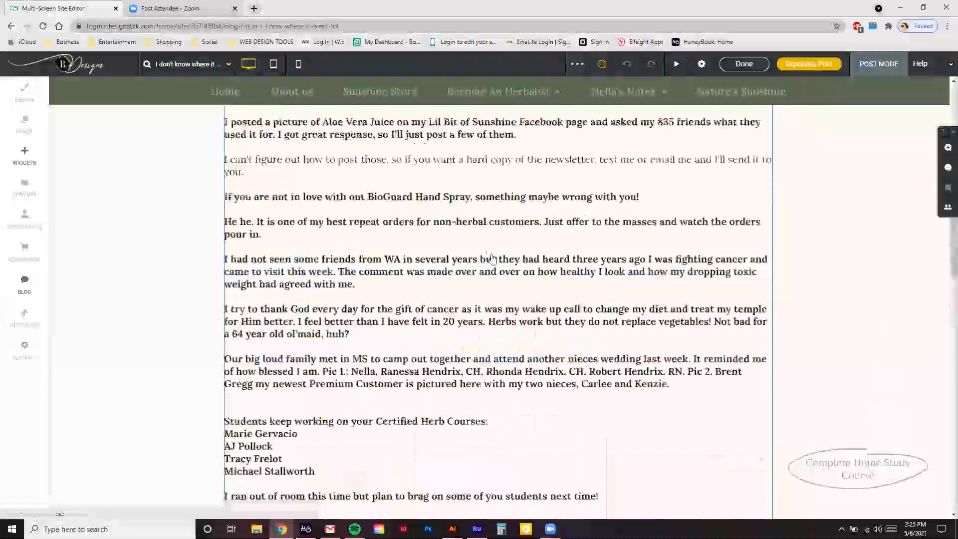
scroll(464, 264, down, 5)
scroll(571, 304, up, 1)
scroll(571, 304, up, 20)
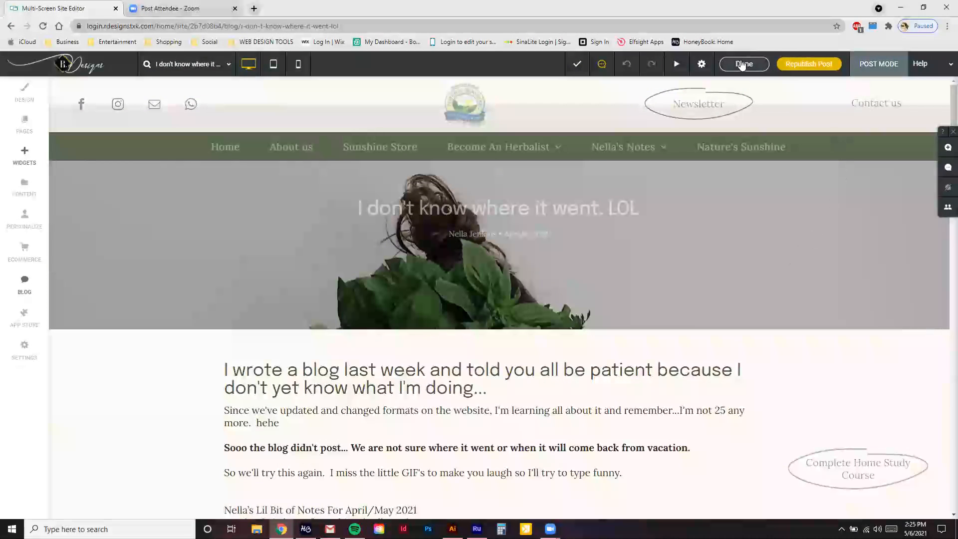
Finish editing the post, then briefly open and close the widgets list.
click(810, 67)
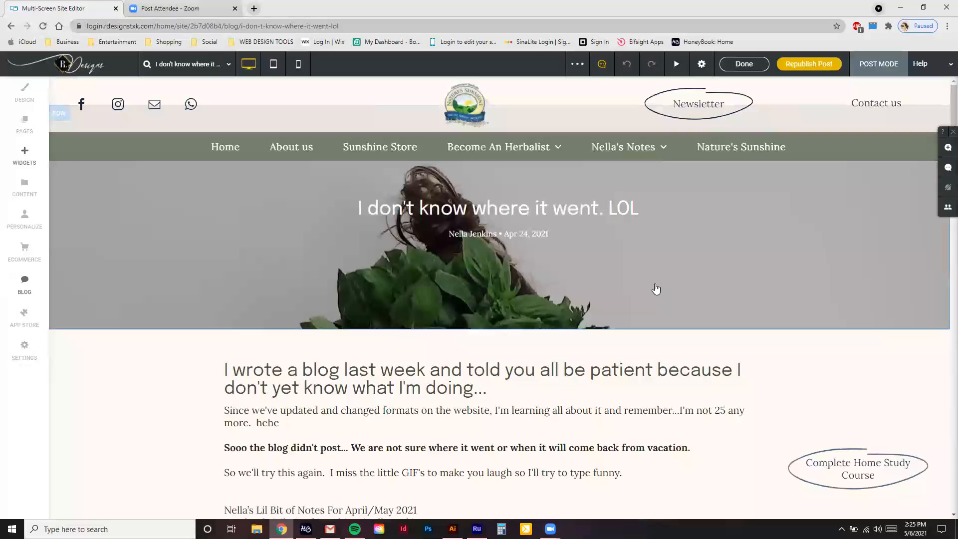
click(20, 155)
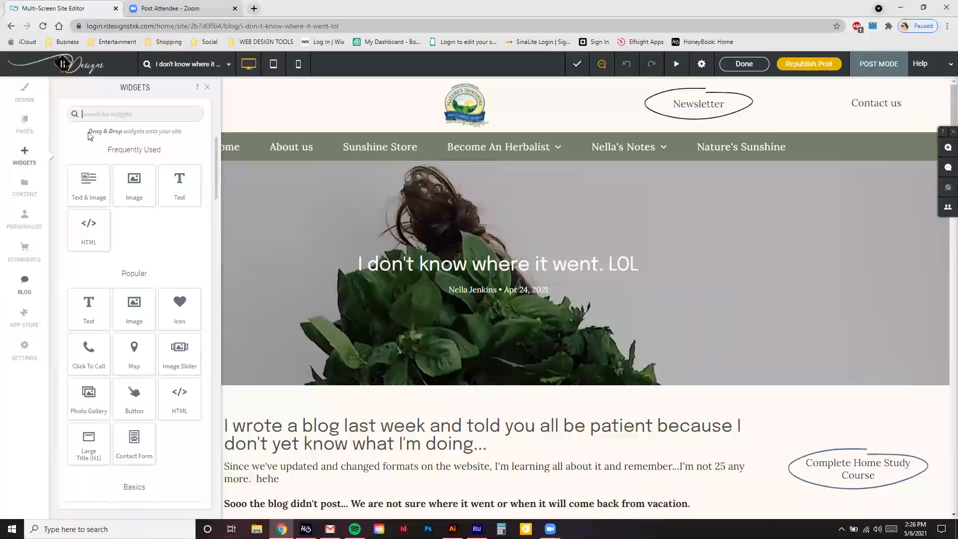
click(208, 86)
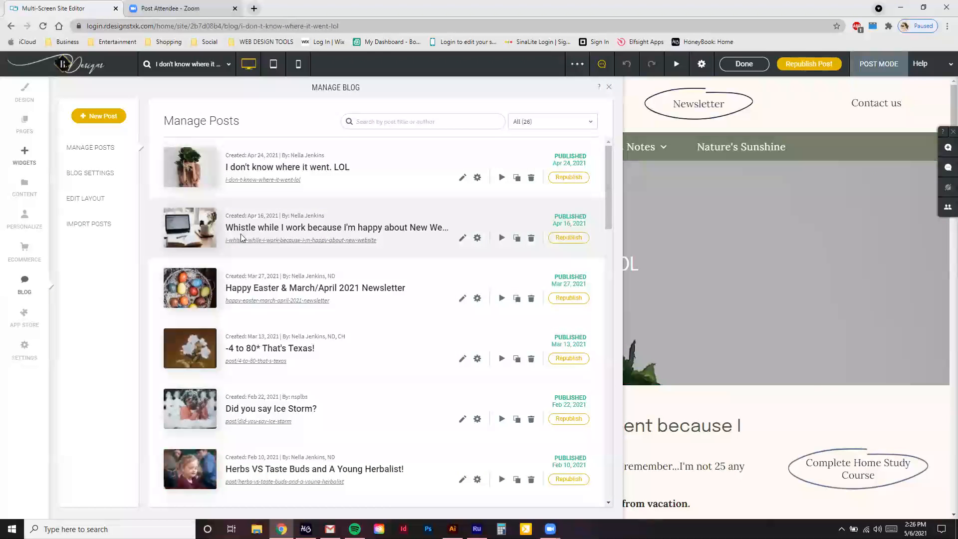
click(463, 238)
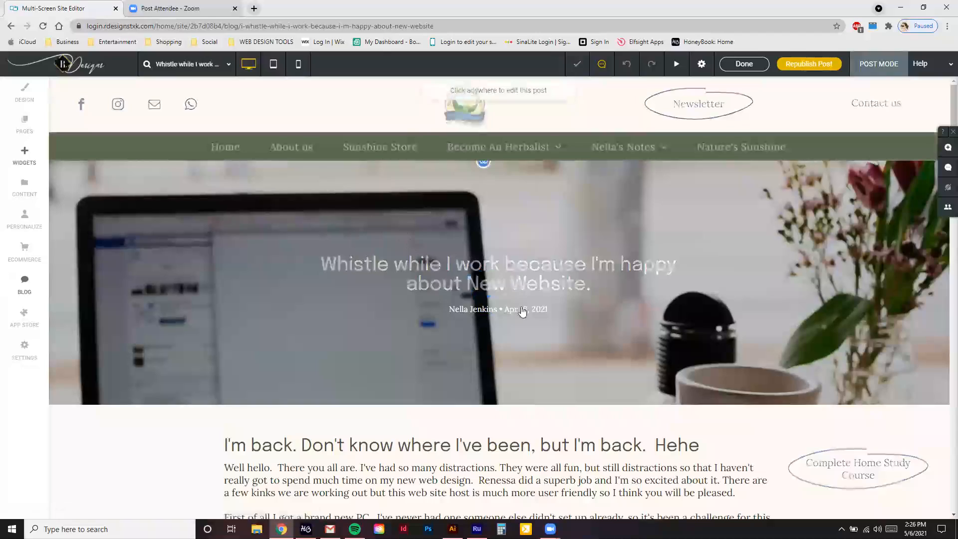
scroll(523, 312, down, 10)
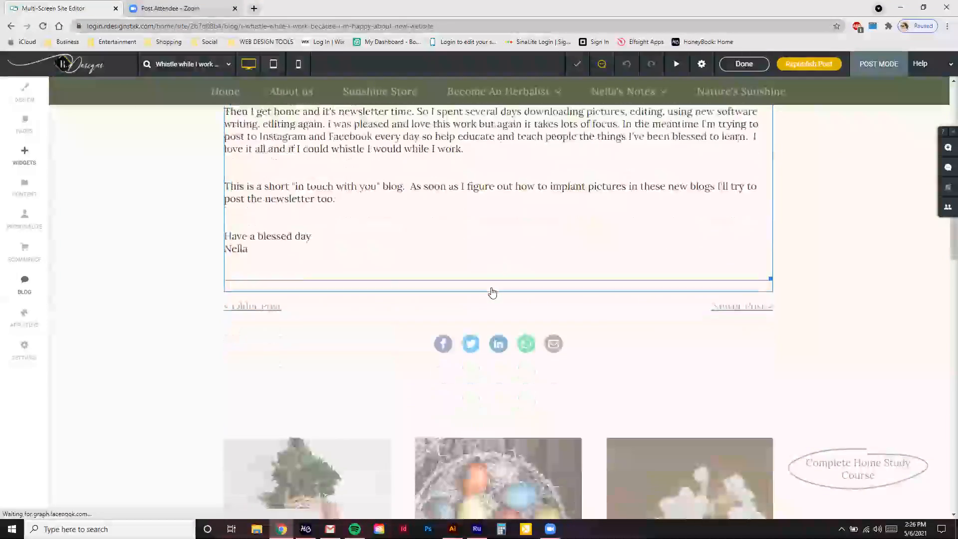
scroll(492, 293, up, 5)
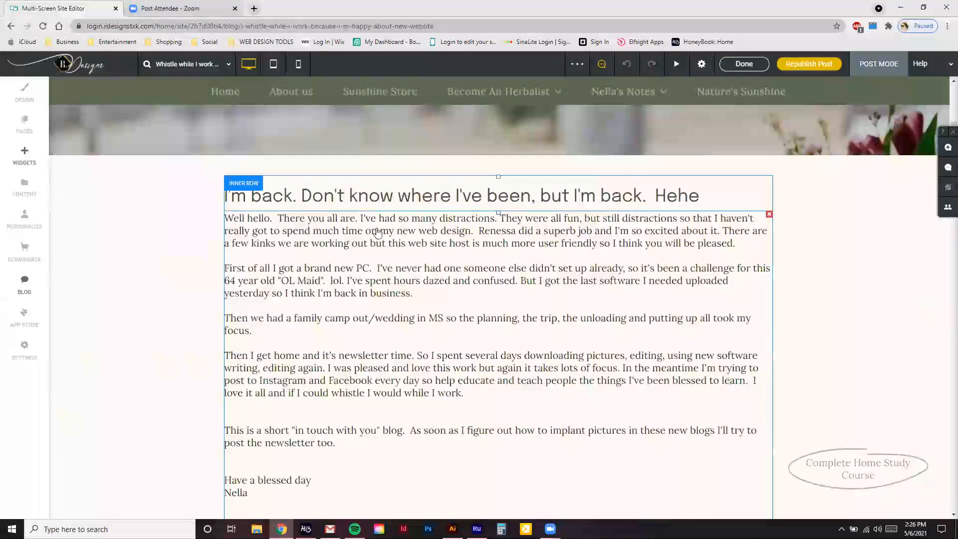
scroll(378, 233, up, 3)
scroll(478, 292, down, 6)
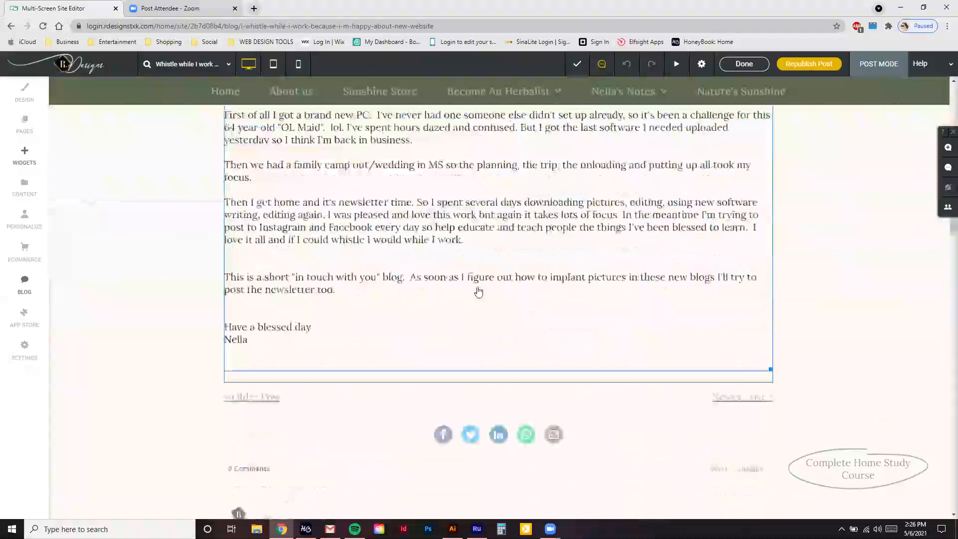
scroll(96, 224, up, 2)
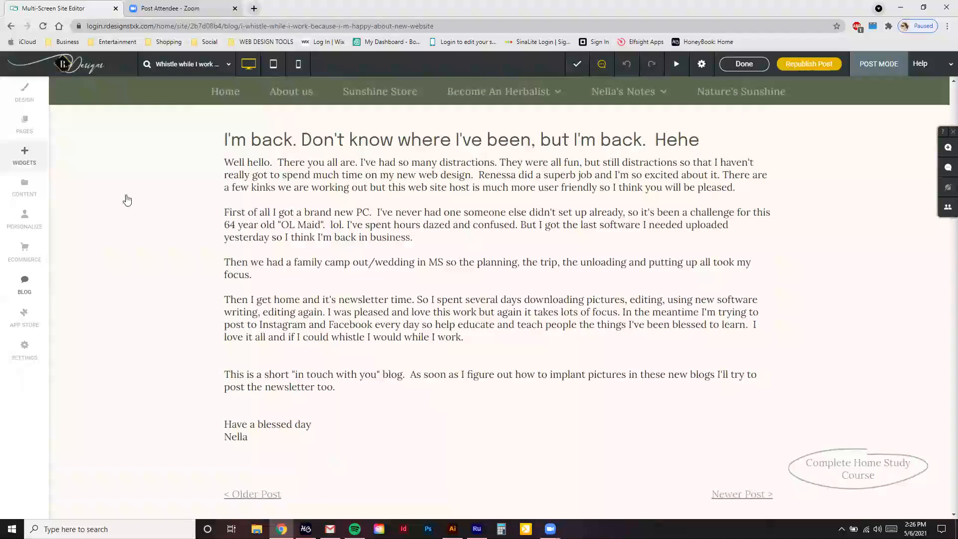
Add an Image widget under the post heading showing the palm-tree photo.
drag(132, 189, 406, 170)
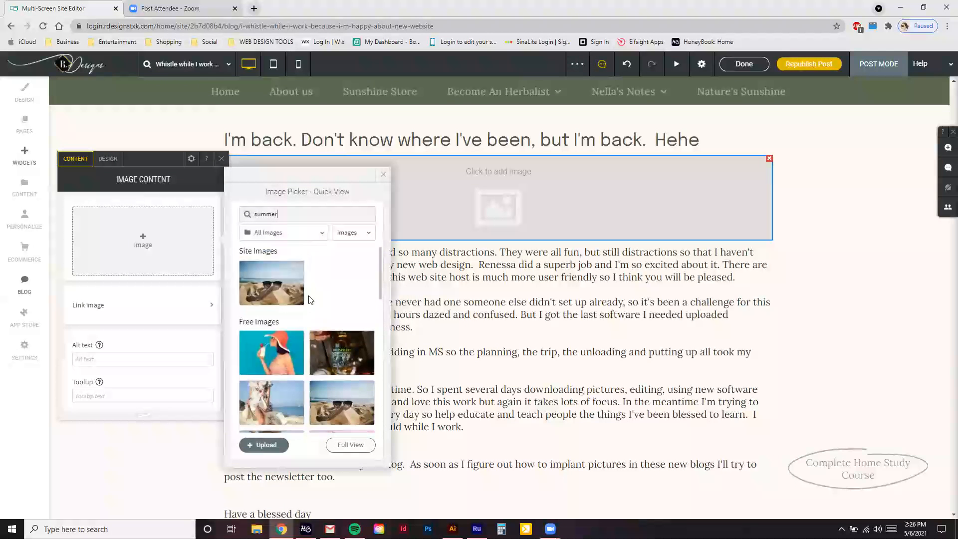
scroll(308, 297, down, 5)
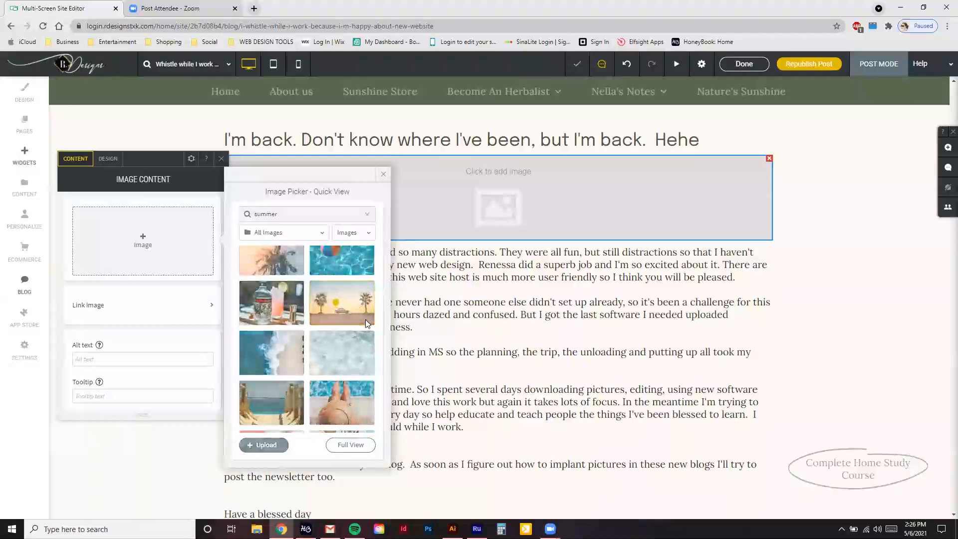
click(366, 319)
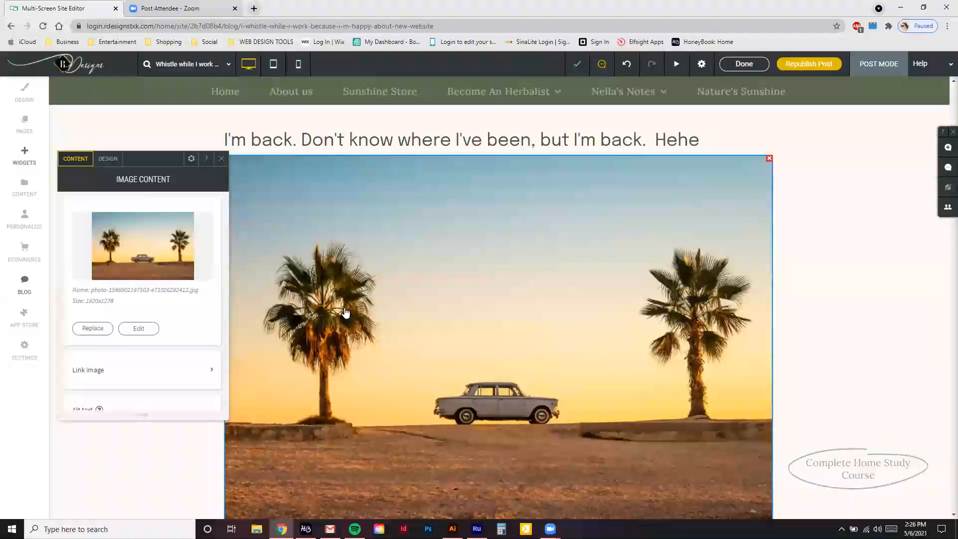
Shrink the palm-tree image to 404px wide in its design settings.
scroll(454, 327, down, 3)
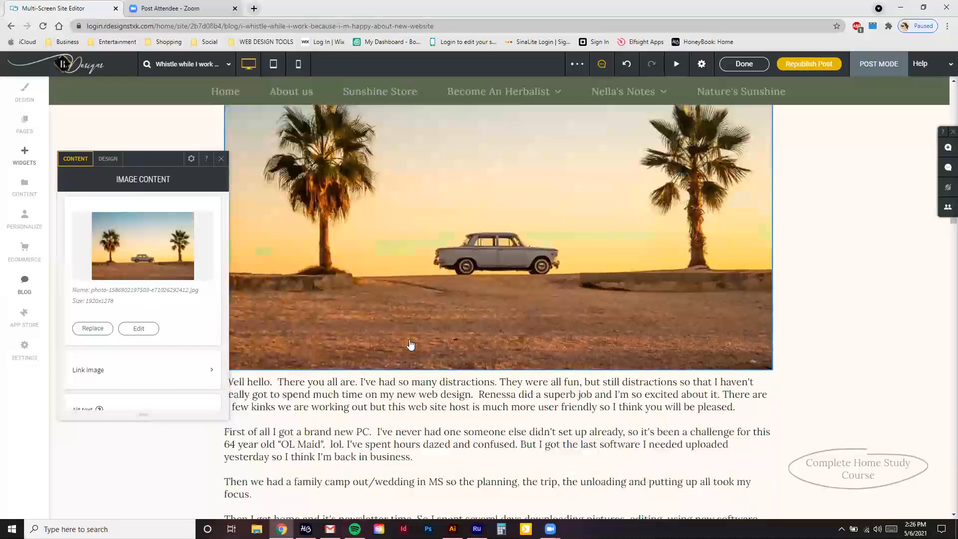
scroll(425, 383, up, 4)
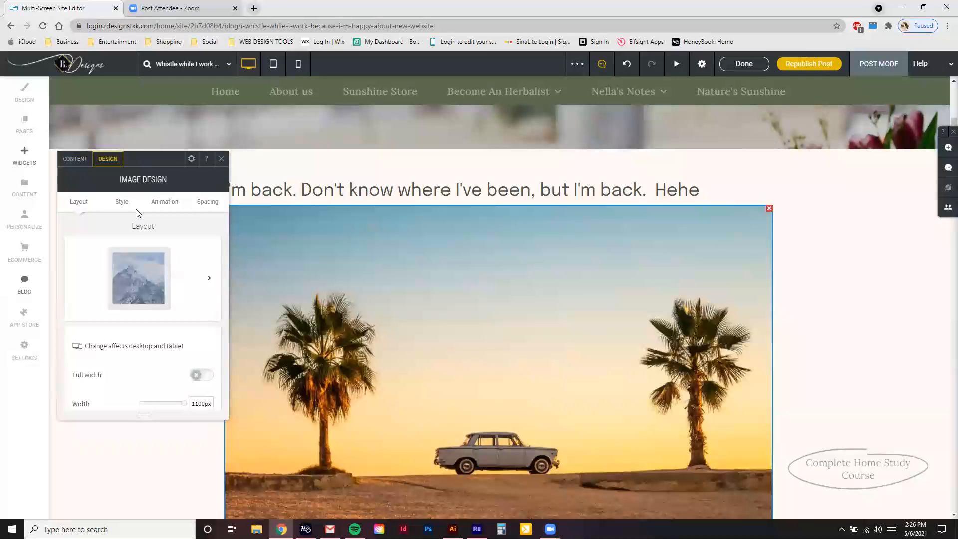
scroll(156, 270, down, 3)
drag(182, 259, 159, 257)
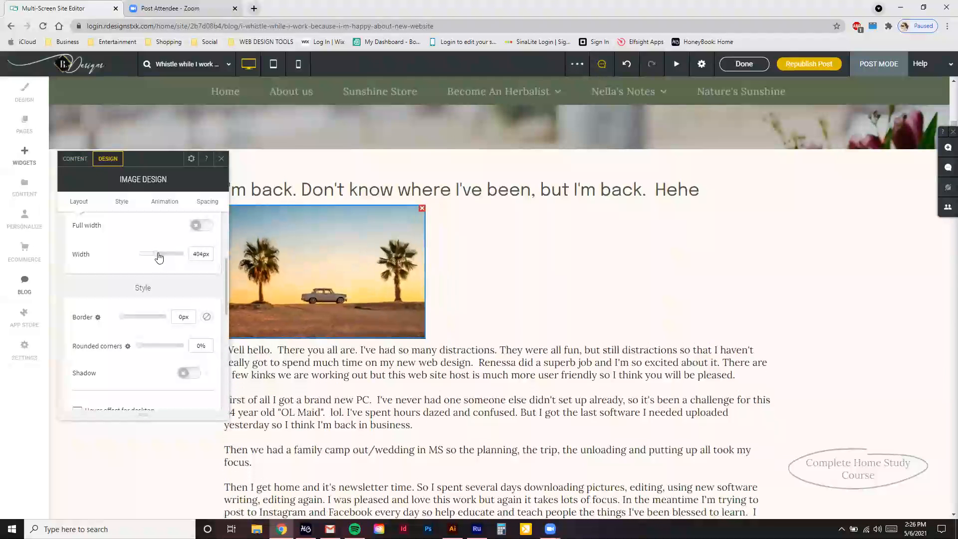
click(220, 160)
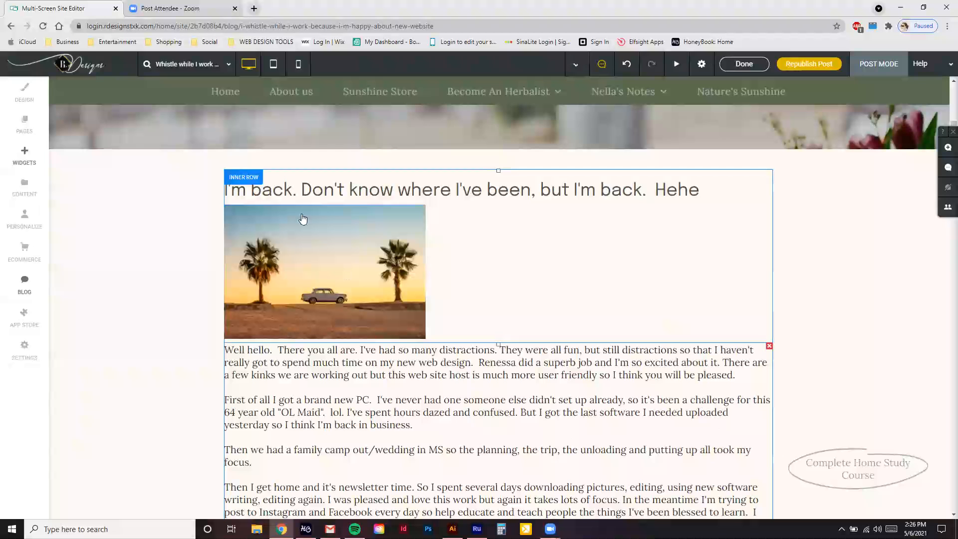
Scroll back to the top and republish the 'Whistle while I work' post.
scroll(553, 422, down, 5)
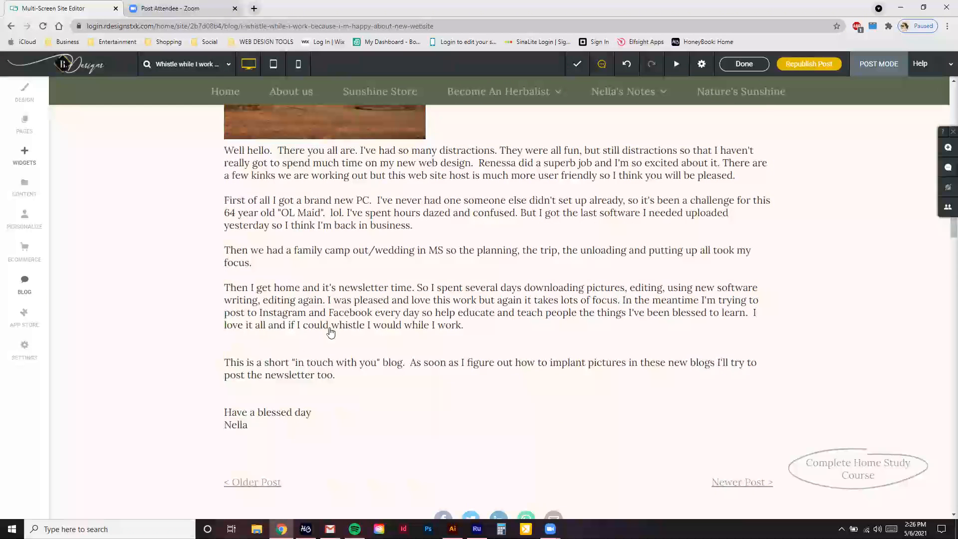
scroll(663, 382, up, 5)
scroll(662, 382, up, 4)
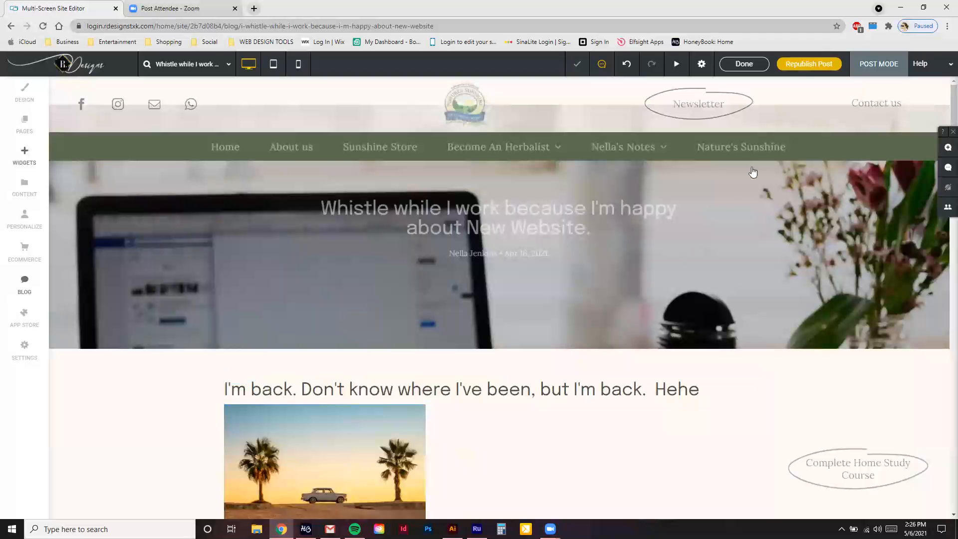
click(806, 67)
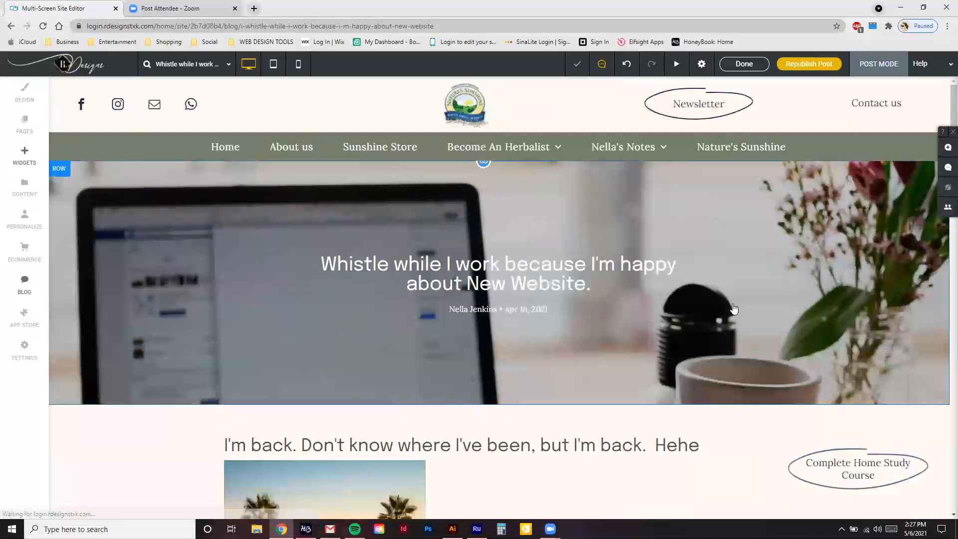
Load the live lilbitofsunshine.com site in a new Chrome tab.
click(255, 8)
text(li)
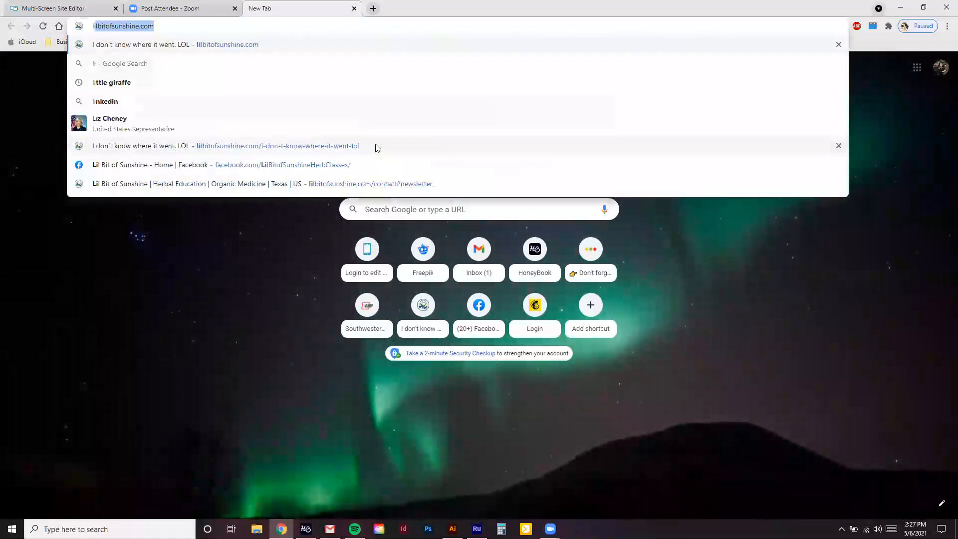
text(l)
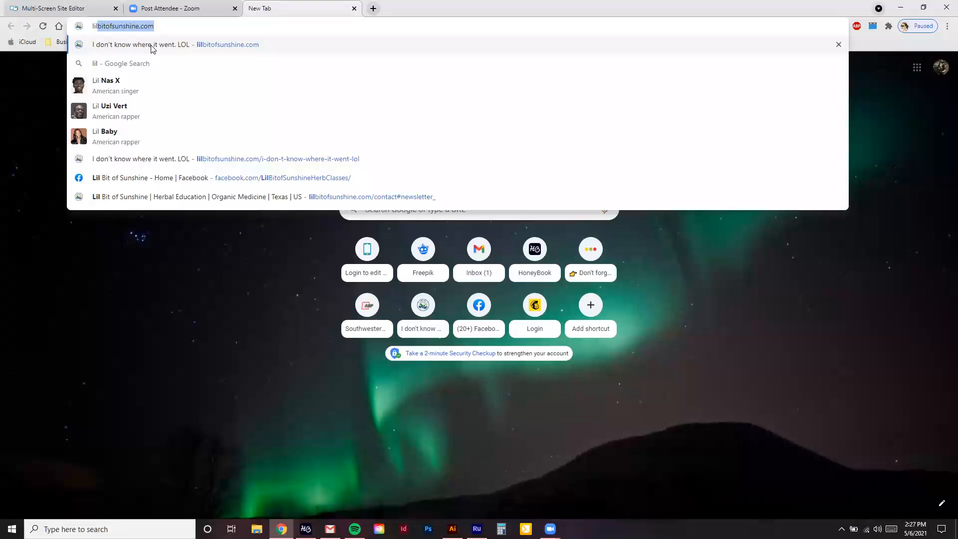
click(211, 45)
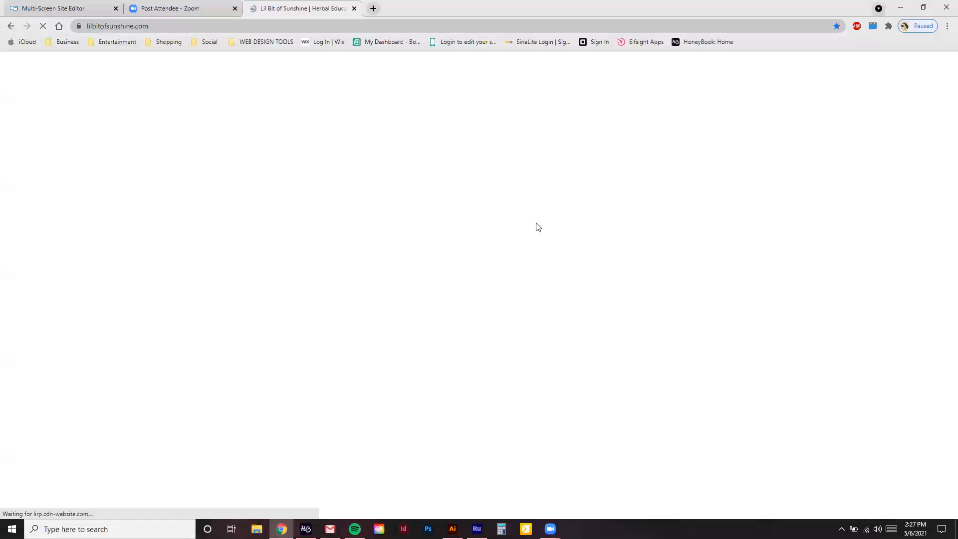
Open the 'Whistle while I work' post and check the palm-tree image under its heading.
scroll(534, 222, down, 5)
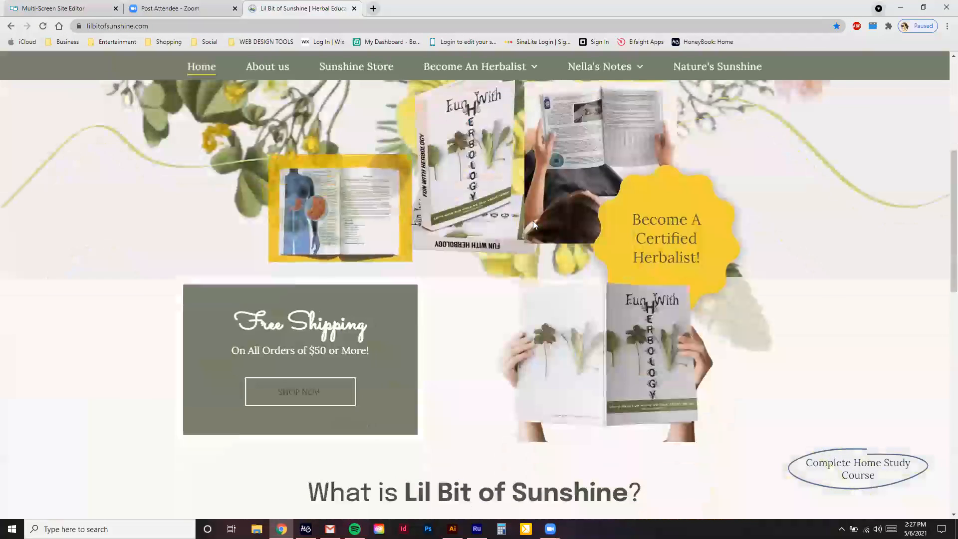
scroll(533, 222, down, 15)
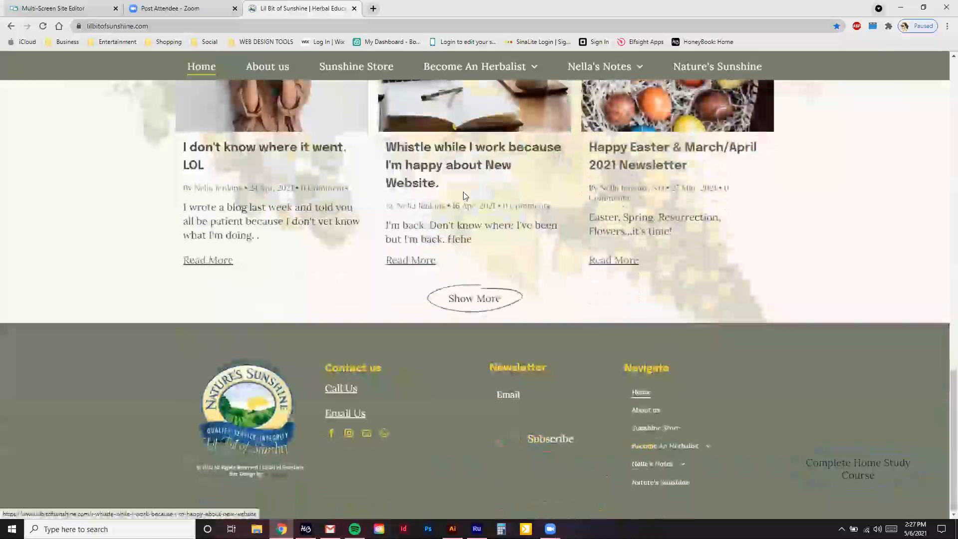
scroll(458, 170, up, 3)
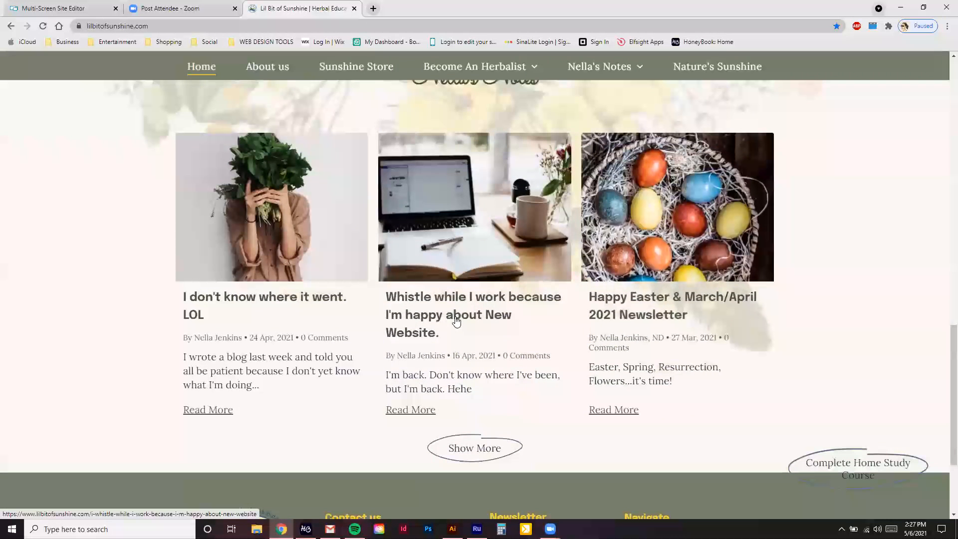
click(520, 318)
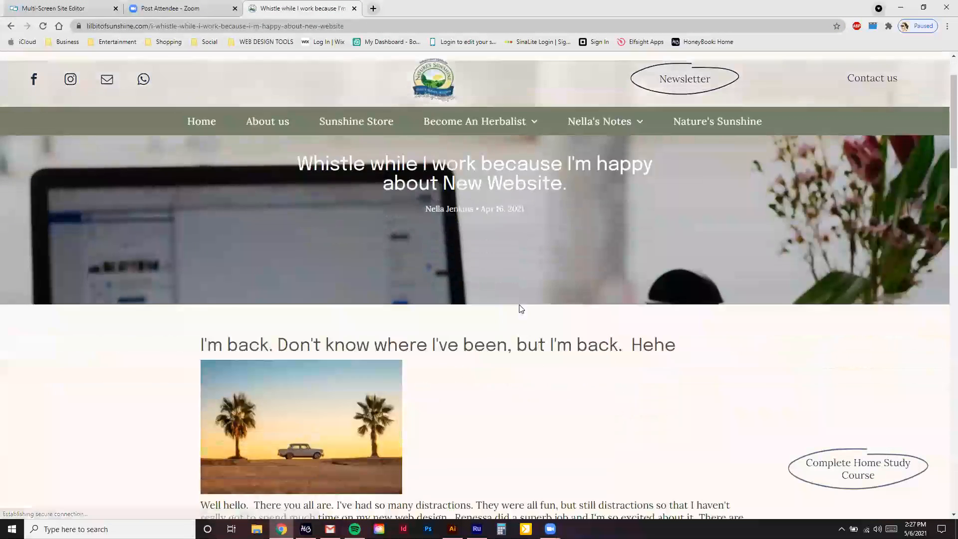
scroll(311, 274, down, 3)
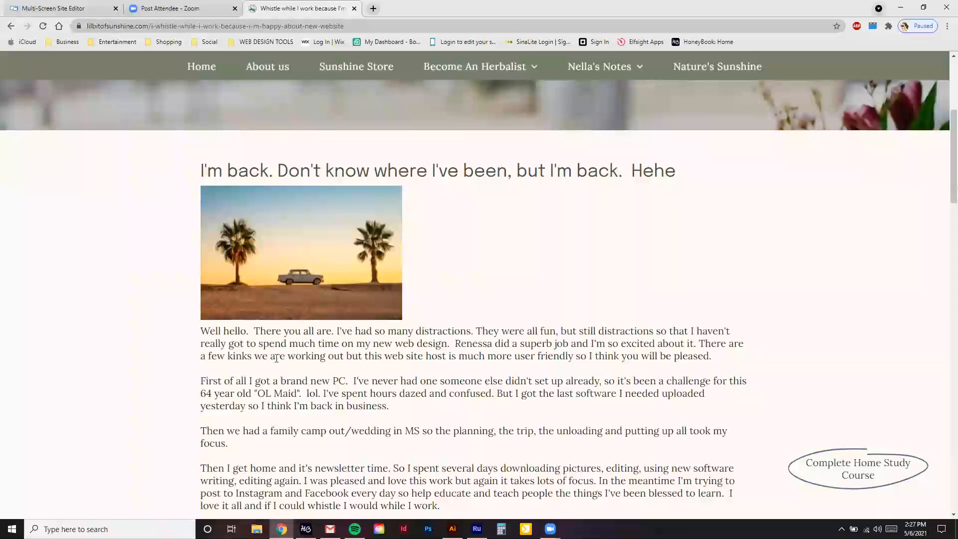
scroll(521, 441, down, 2)
scroll(551, 368, up, 2)
scroll(556, 326, up, 5)
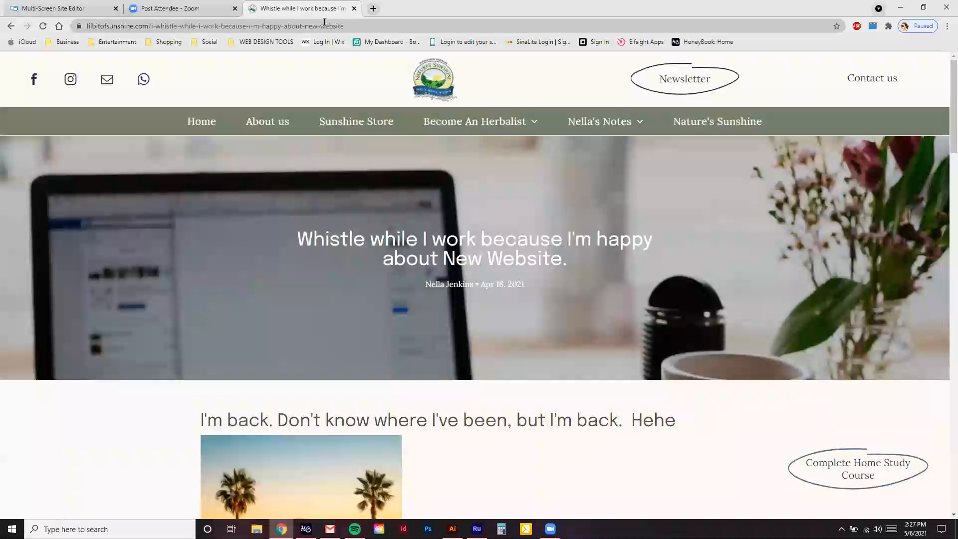
Close the live site tab and briefly open and close the widgets list in Duda.
click(355, 8)
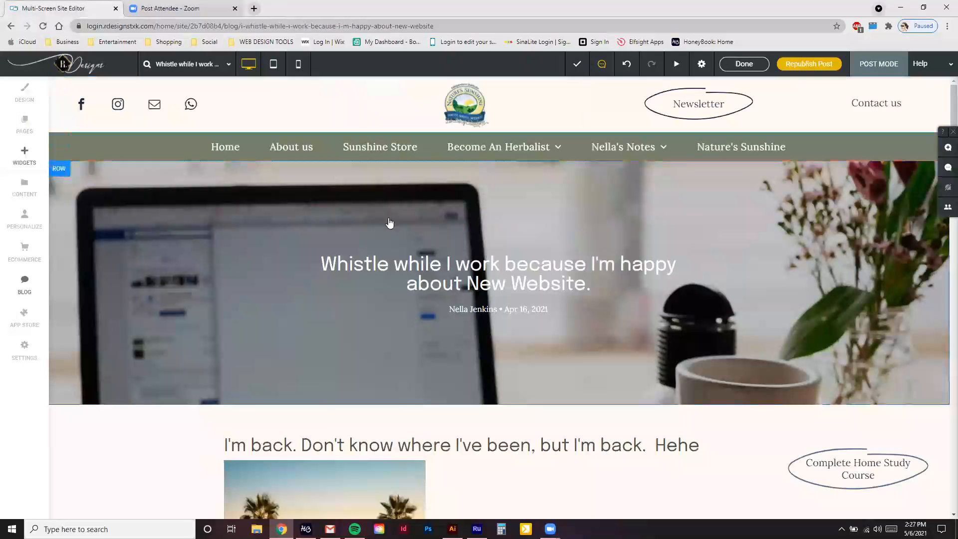
click(25, 156)
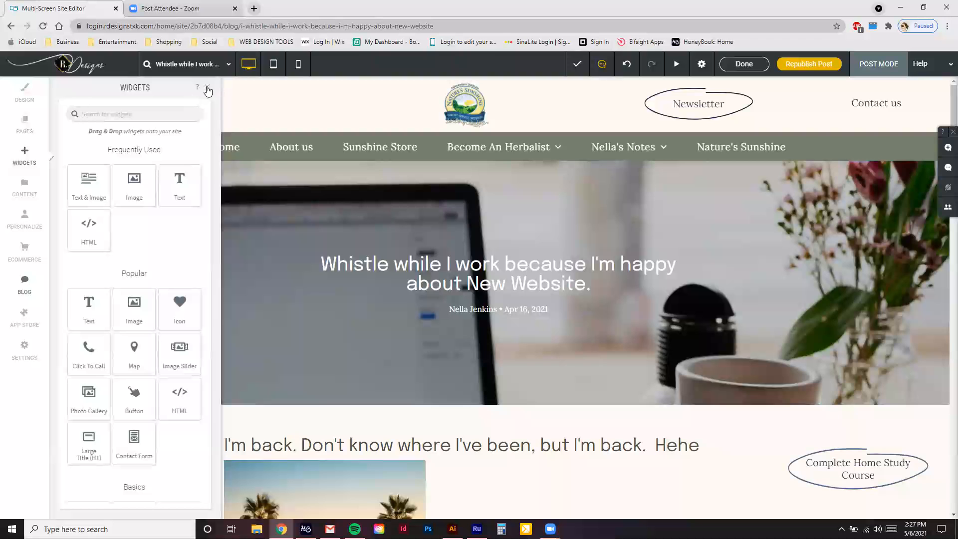
click(208, 90)
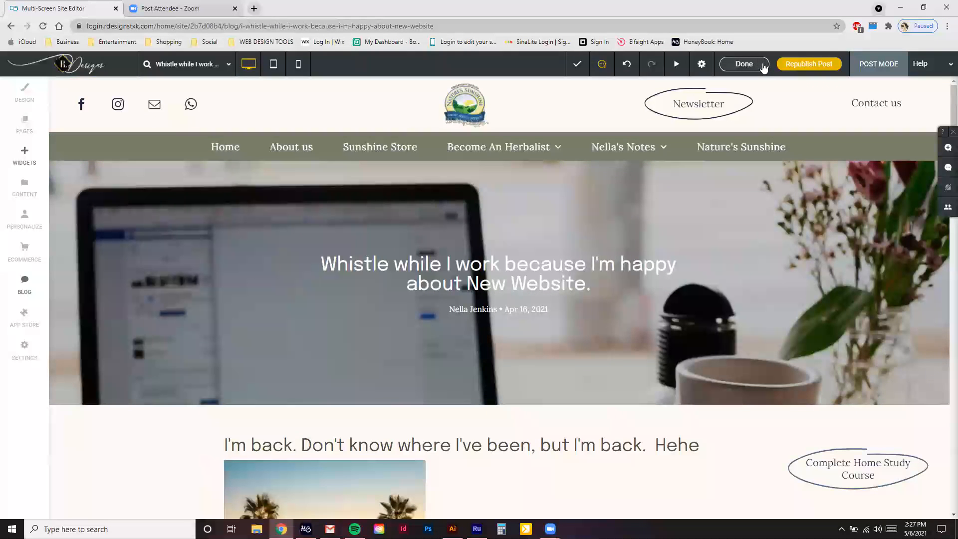
Finish editing the post, look over the Manage Blog post list, and close it.
click(745, 63)
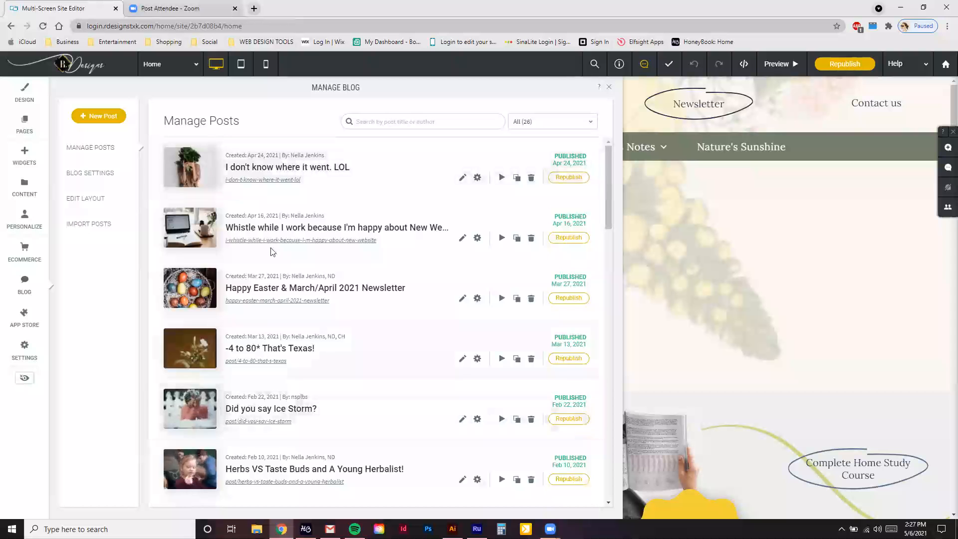
scroll(280, 325, down, 7)
scroll(309, 385, down, 8)
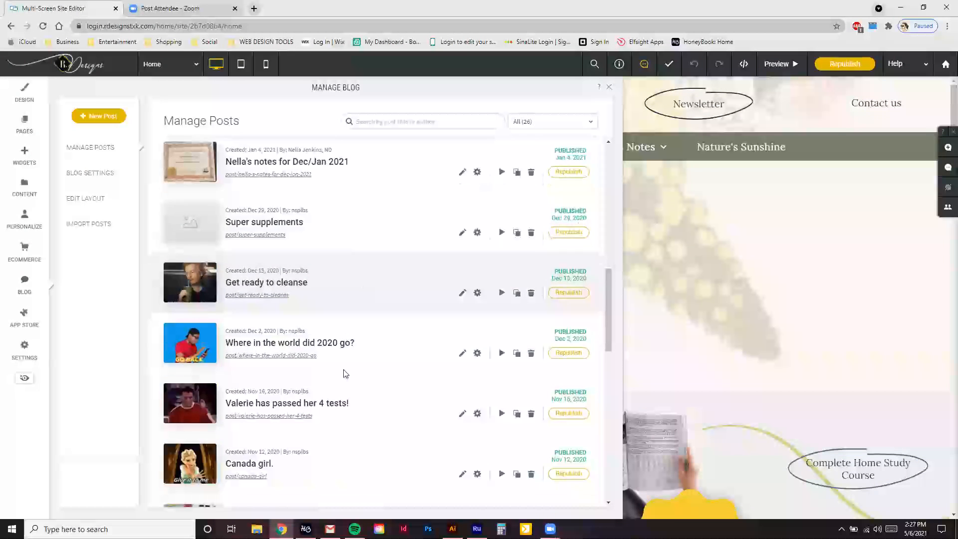
scroll(336, 304, up, 6)
scroll(336, 304, up, 5)
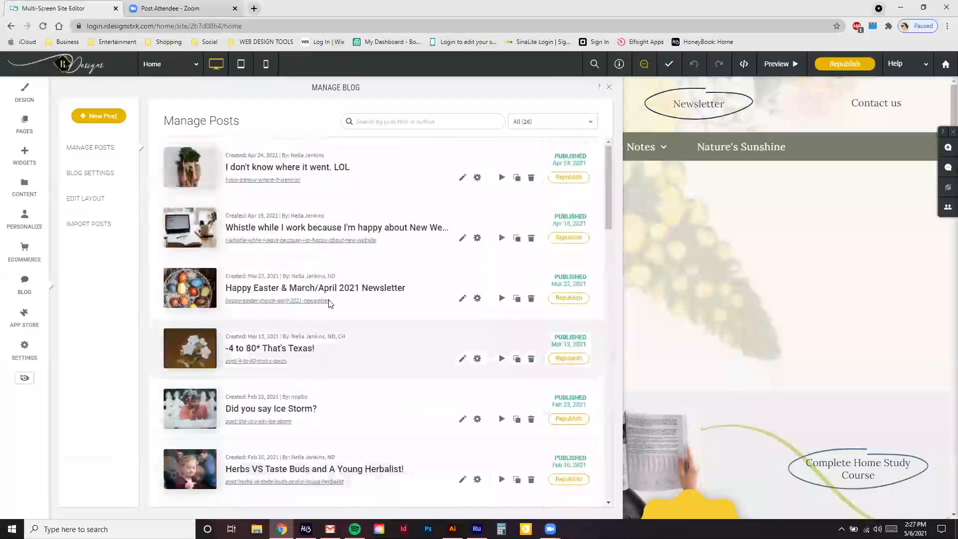
click(610, 88)
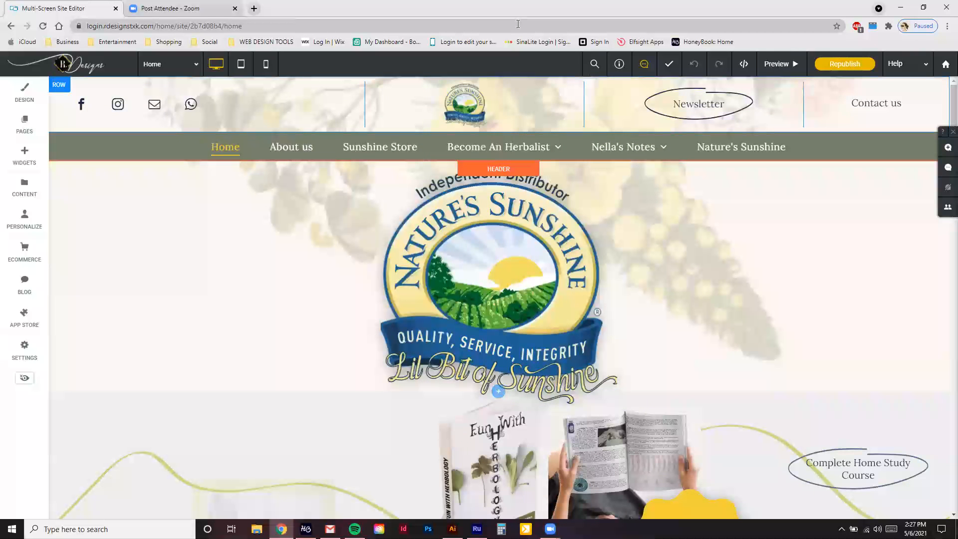